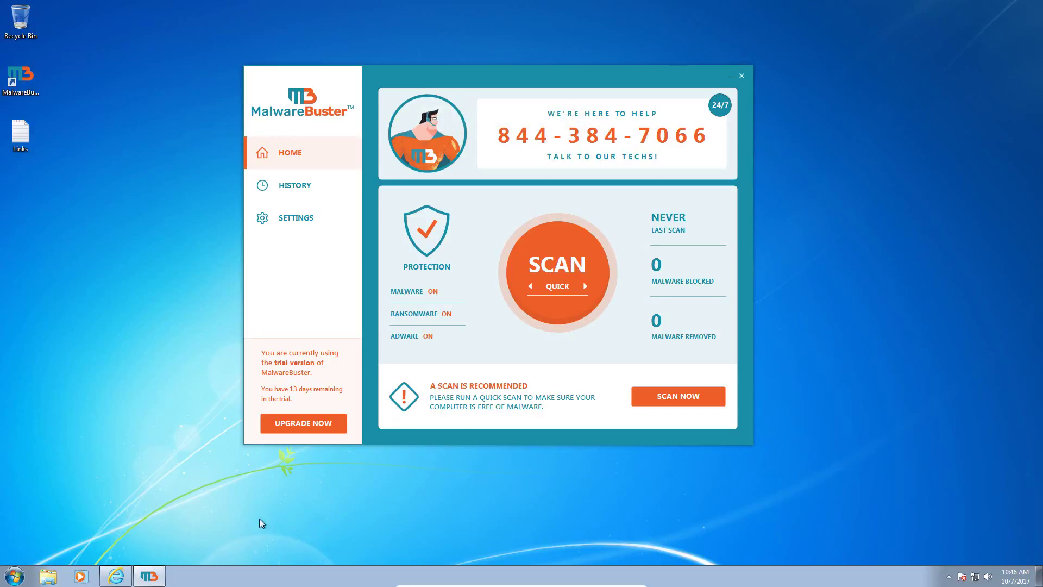
Step: Look at the MalwareBuster website in Internet Explorer, and close the browser
click(115, 575)
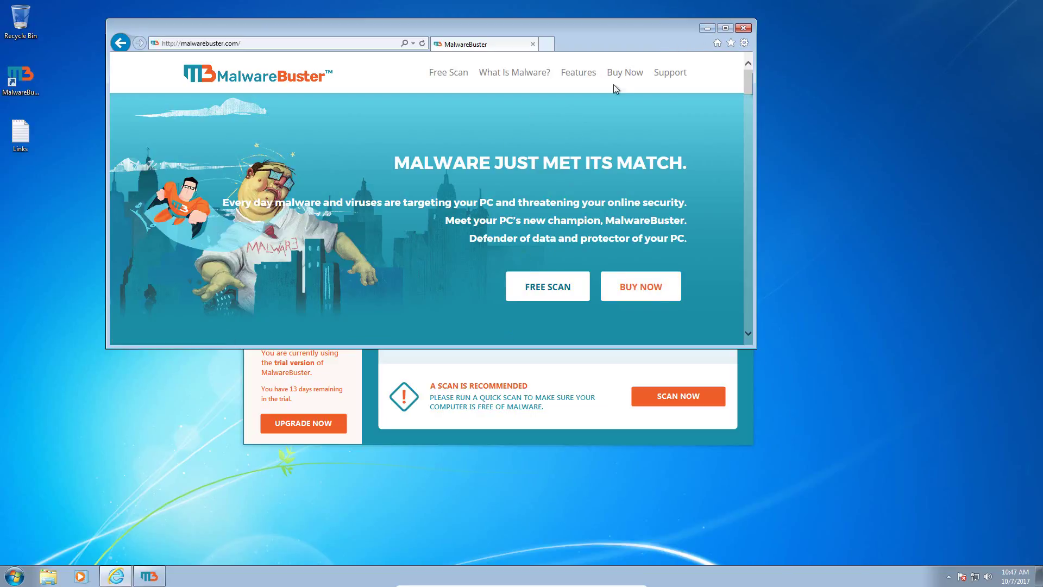
click(707, 28)
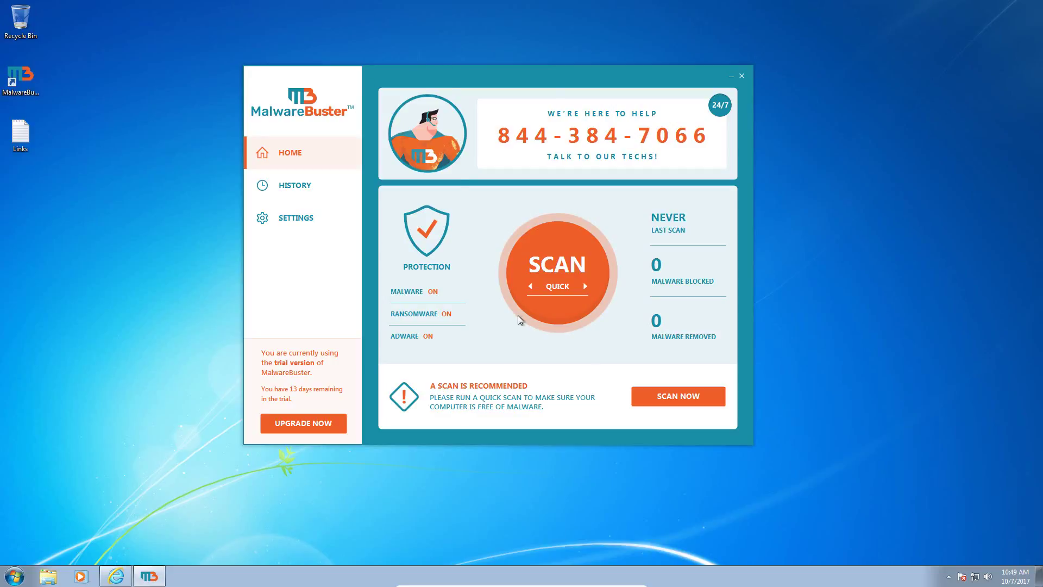
right_click(116, 575)
click(123, 554)
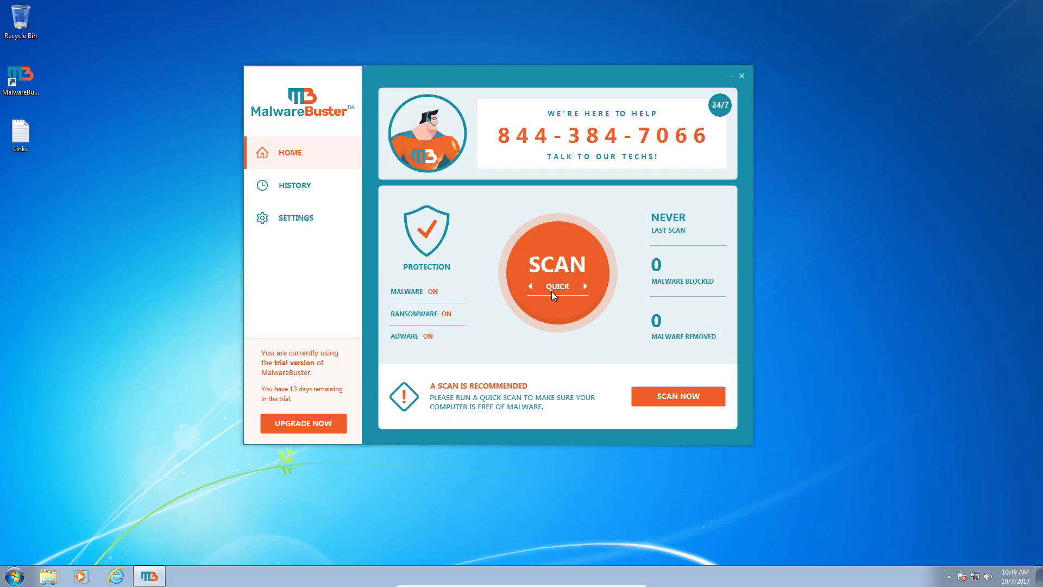
Step: Cycle through the scan types on the MalwareBuster home page, and view the scan and protection history
click(585, 287)
click(586, 287)
click(585, 287)
click(294, 188)
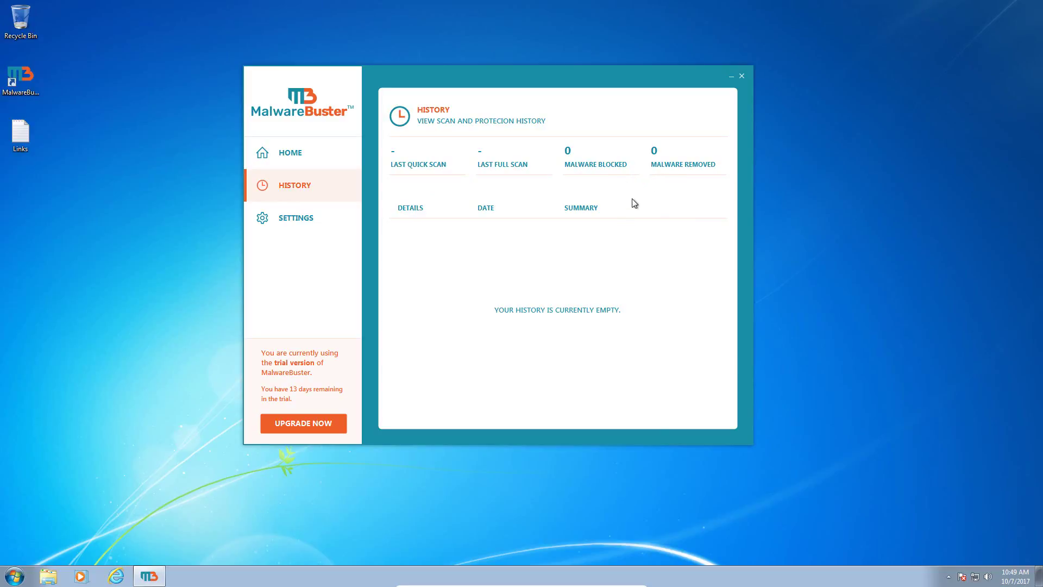
Step: Look through MalwareBuster's General, Protection and Schedules settings, returning to the General settings
click(301, 222)
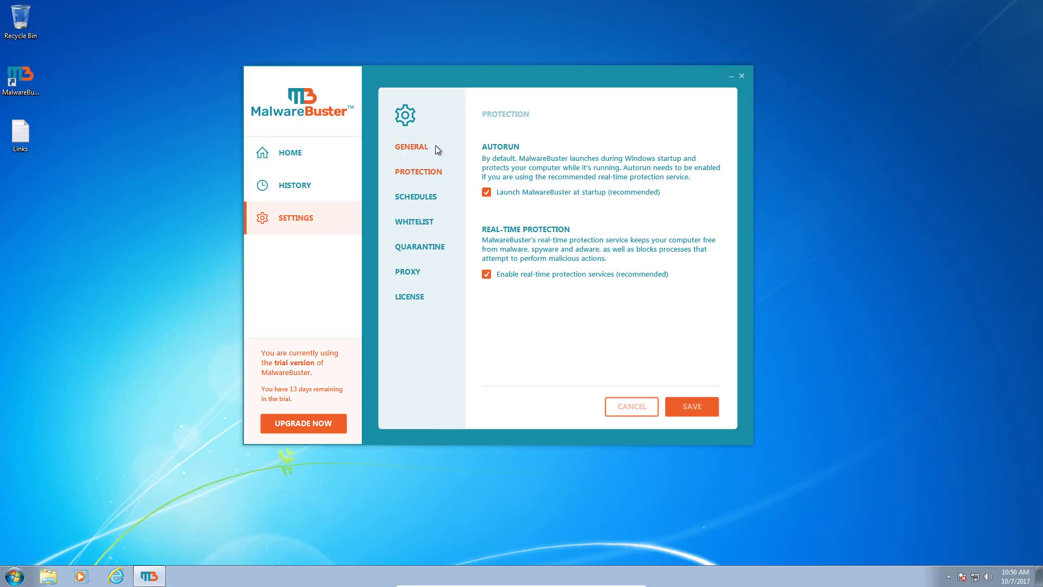
click(435, 145)
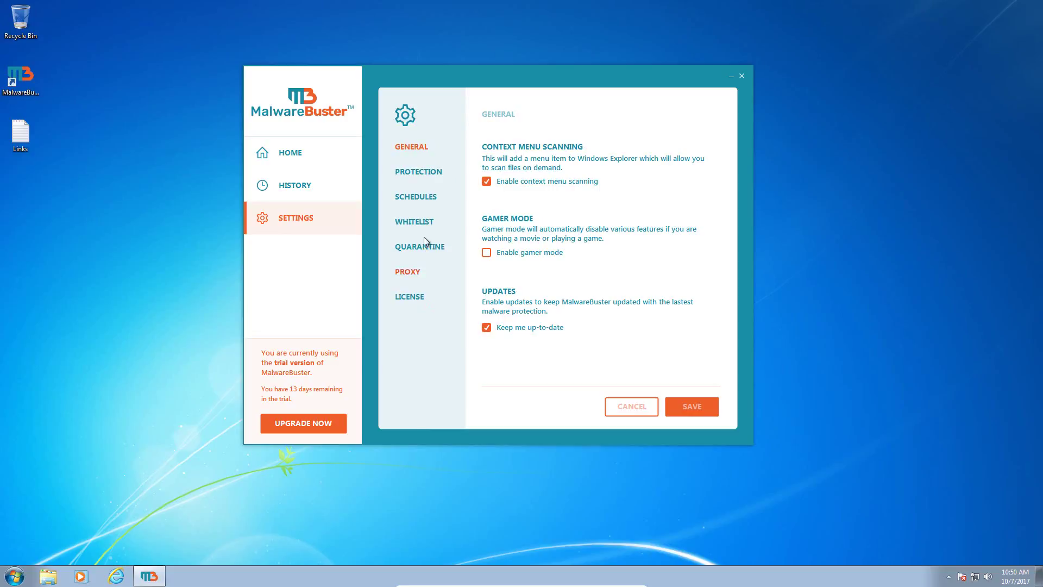
click(422, 179)
click(413, 147)
click(396, 175)
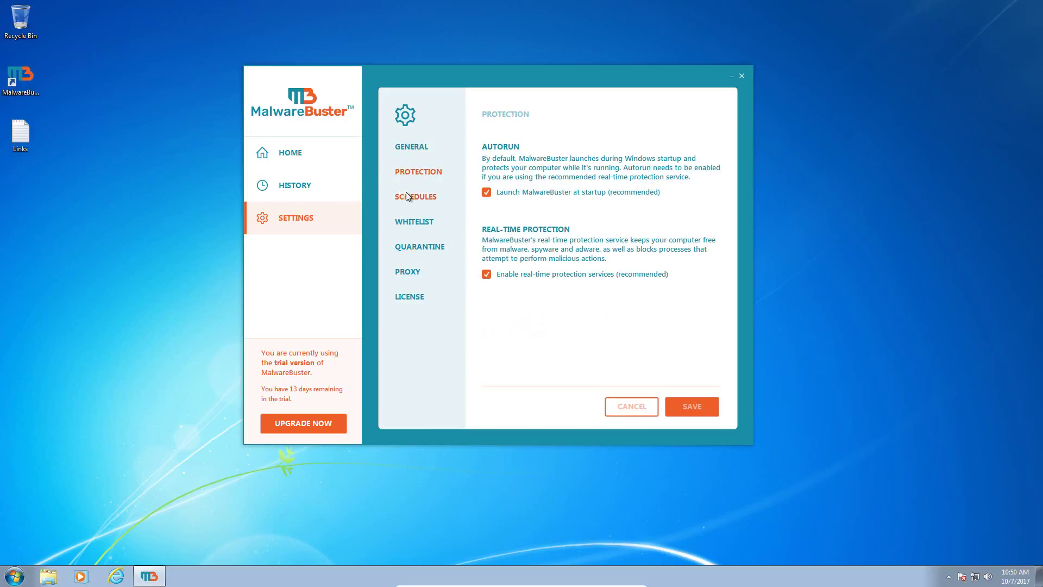
click(409, 197)
click(415, 147)
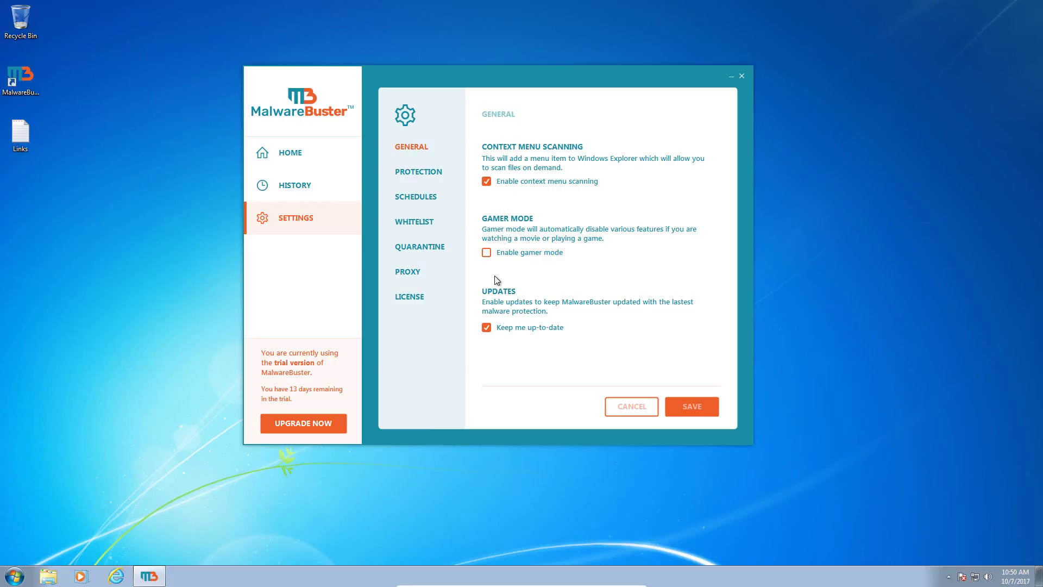
Step: Review the Protection, Schedules, Whitelist, Quarantine and Proxy settings in order, ending on the General settings
click(412, 171)
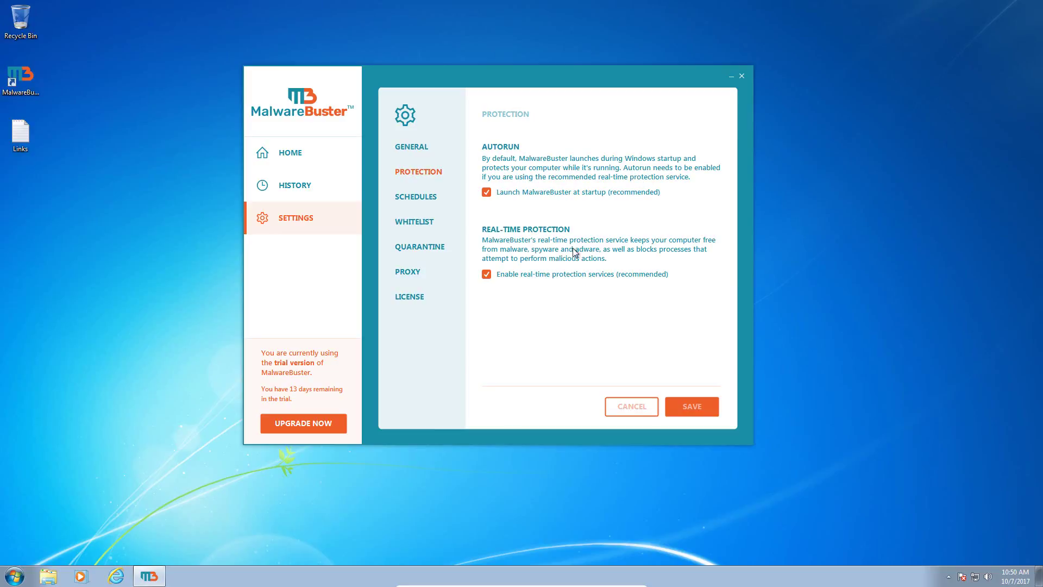
click(414, 202)
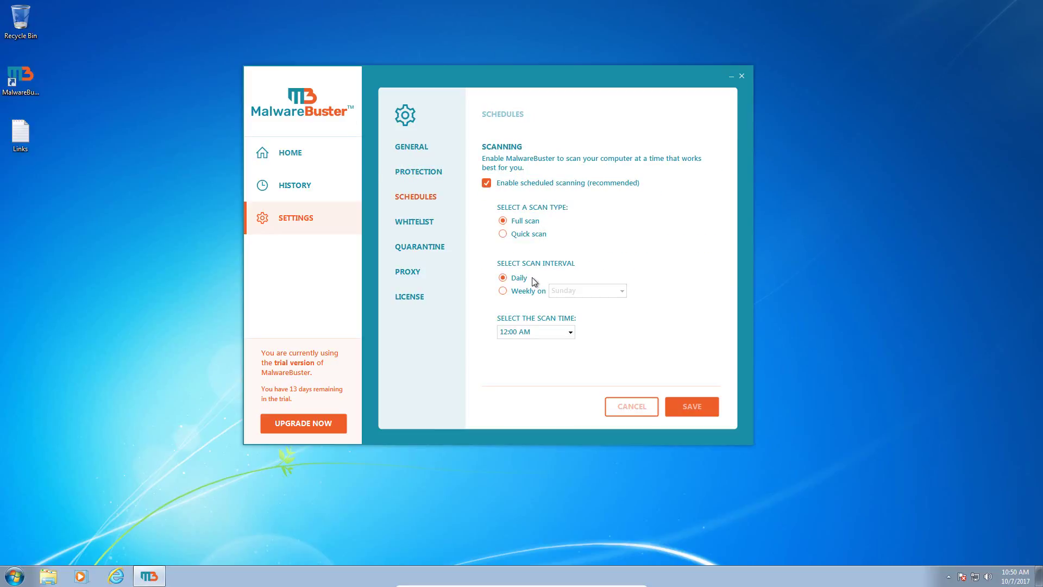
click(422, 219)
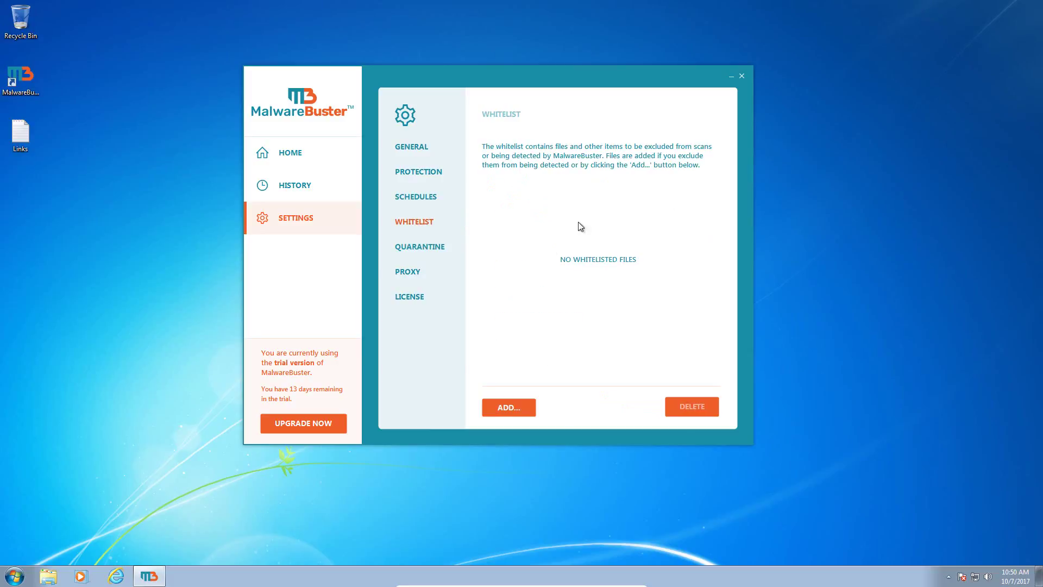
click(406, 249)
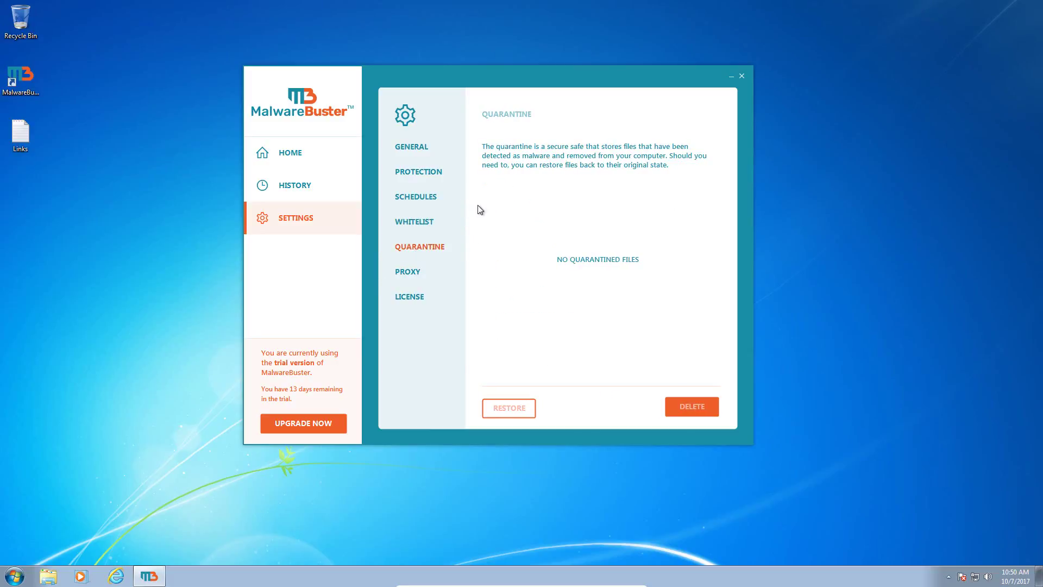
click(424, 277)
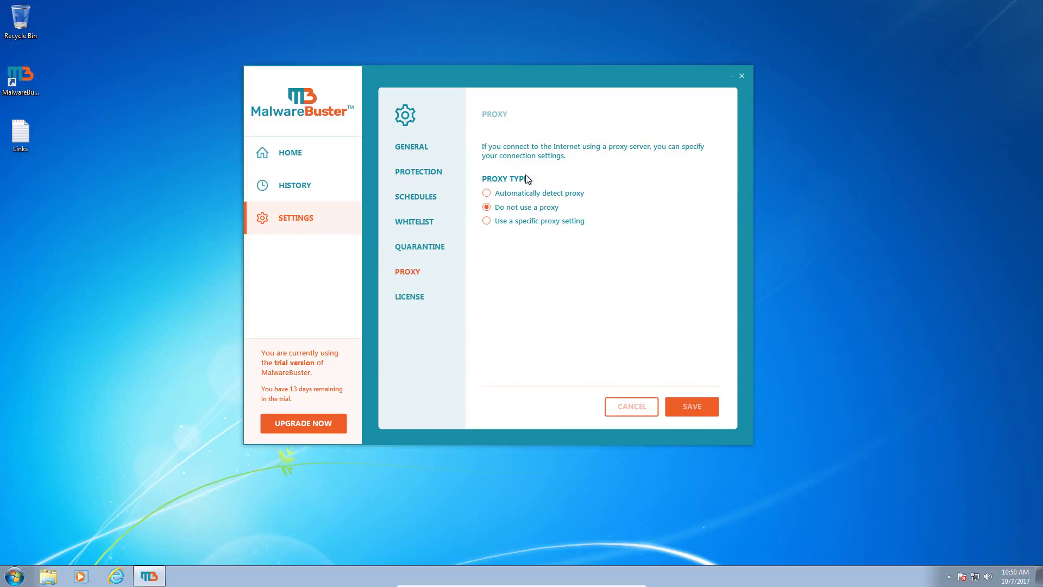
click(428, 147)
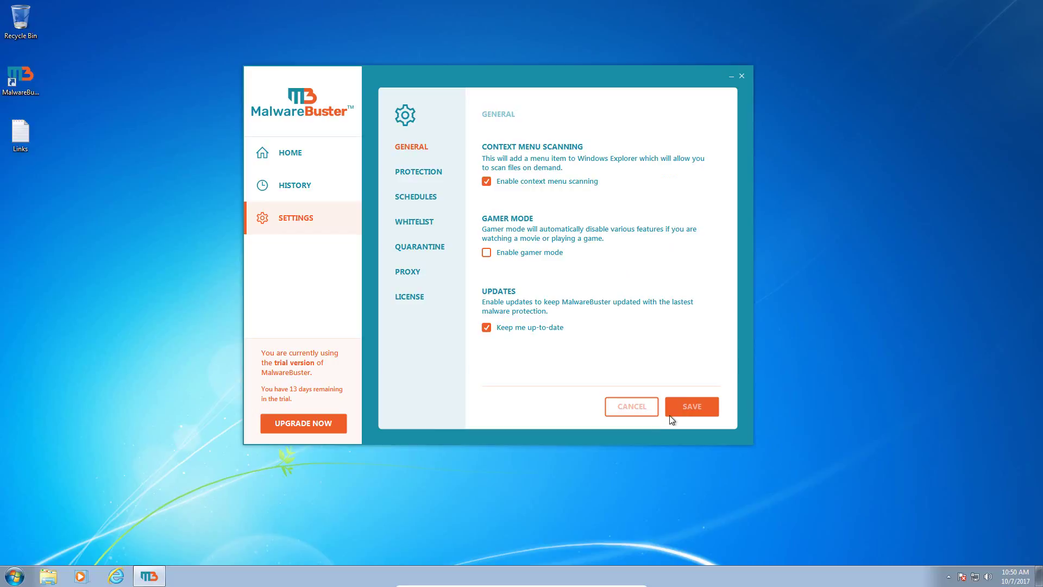
Step: Close the MalwareBuster window, and restore it from the notification area to its home page
click(741, 75)
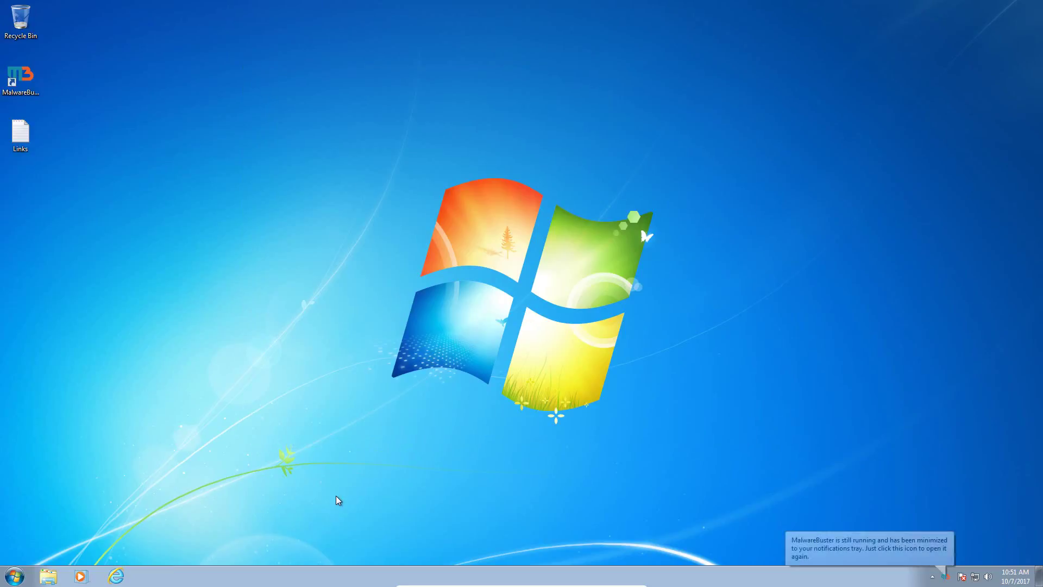
click(949, 577)
click(946, 530)
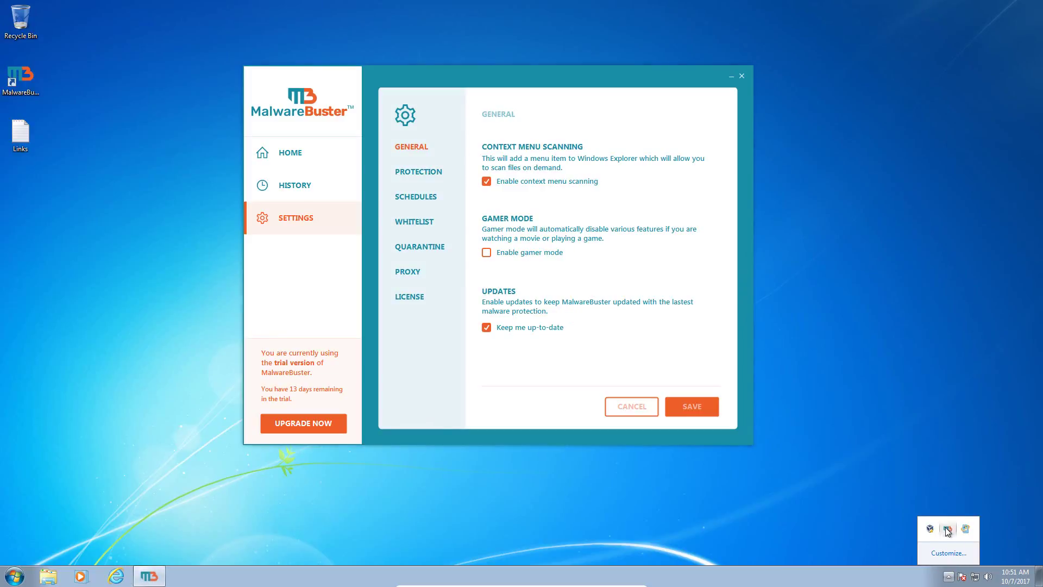
click(321, 150)
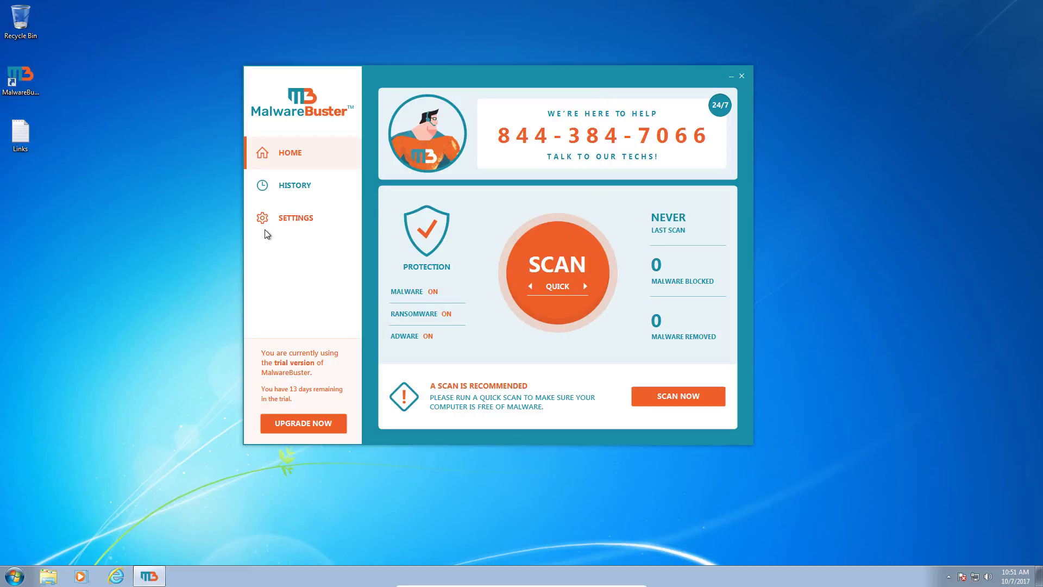
Step: Check the options MalwareBuster offers in the notification area, and close its window from the settings page
click(950, 576)
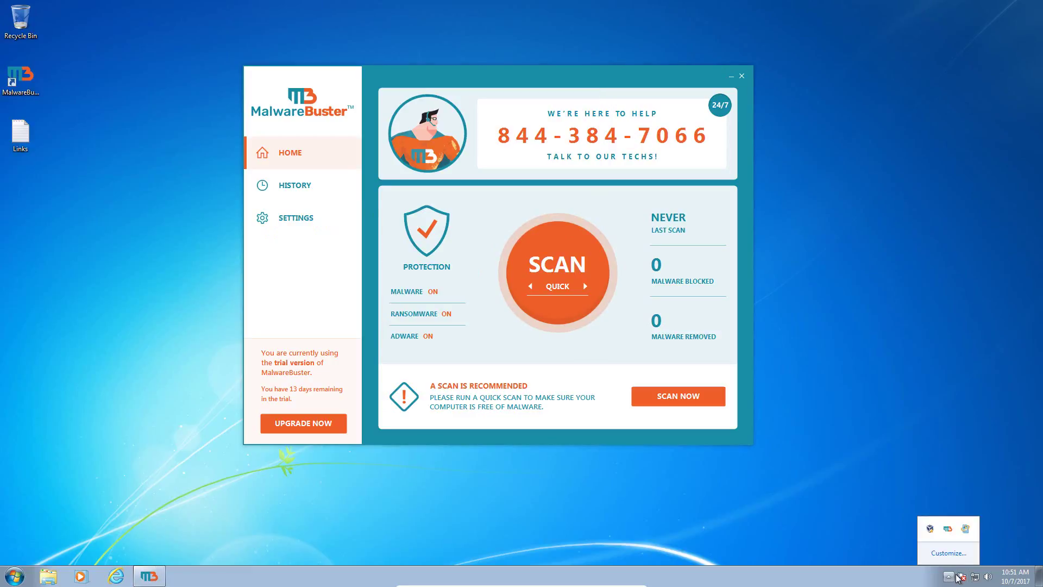
right_click(965, 528)
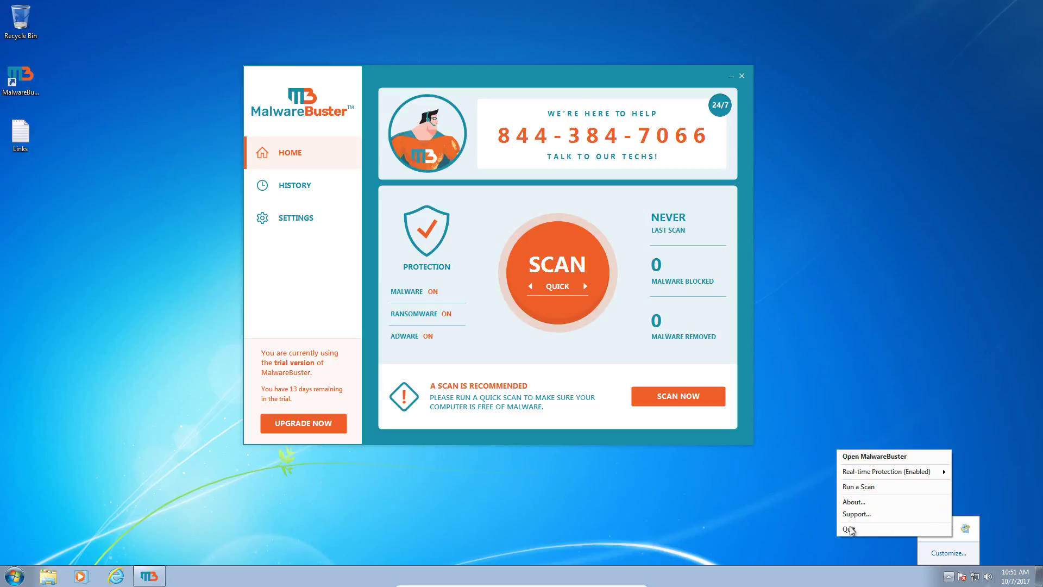
click(311, 222)
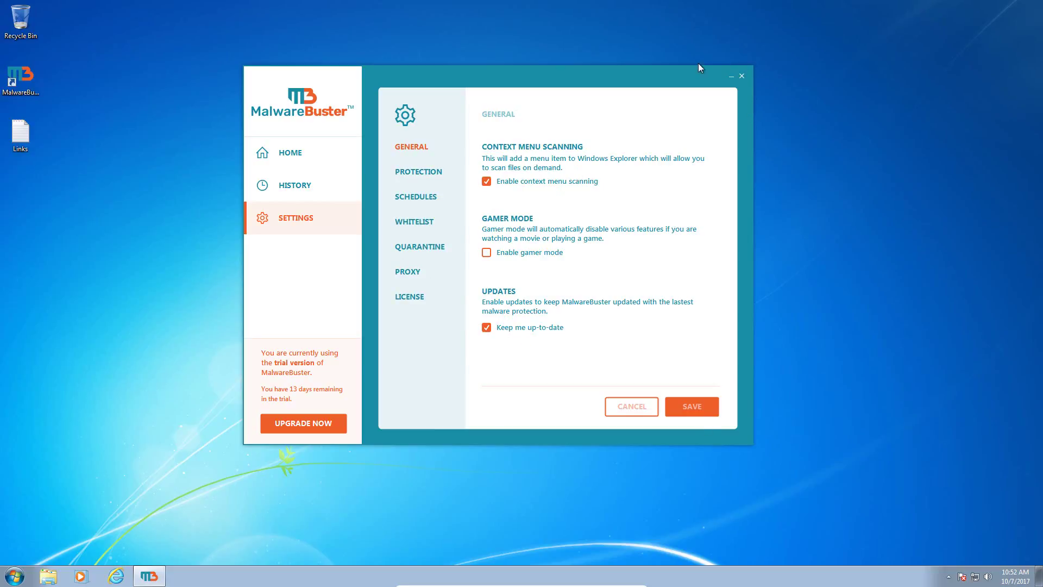
click(742, 77)
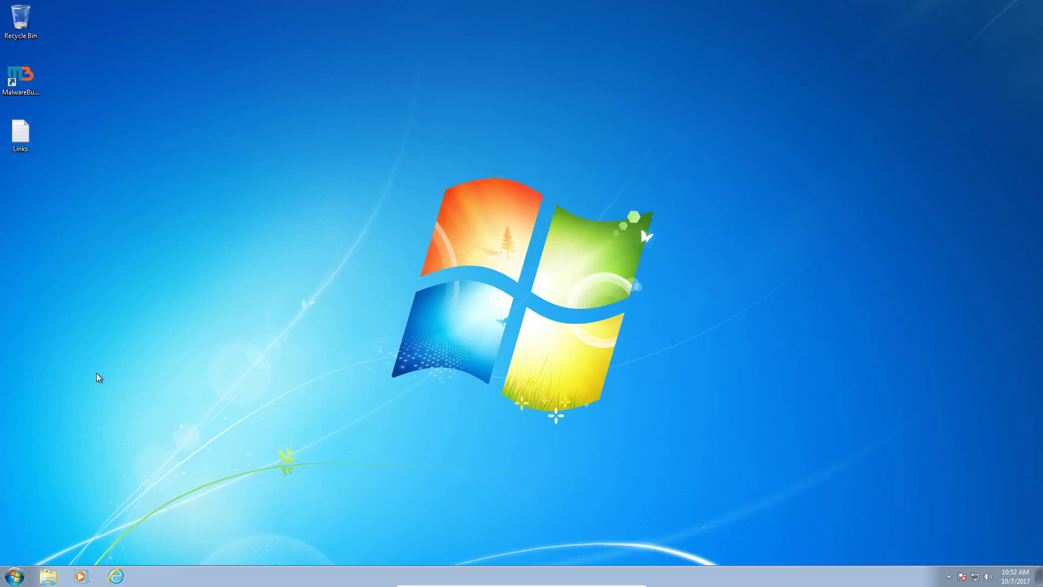
Step: Start Internet Explorer and open the Links text file from the desktop in Notepad
click(125, 577)
double_click(19, 137)
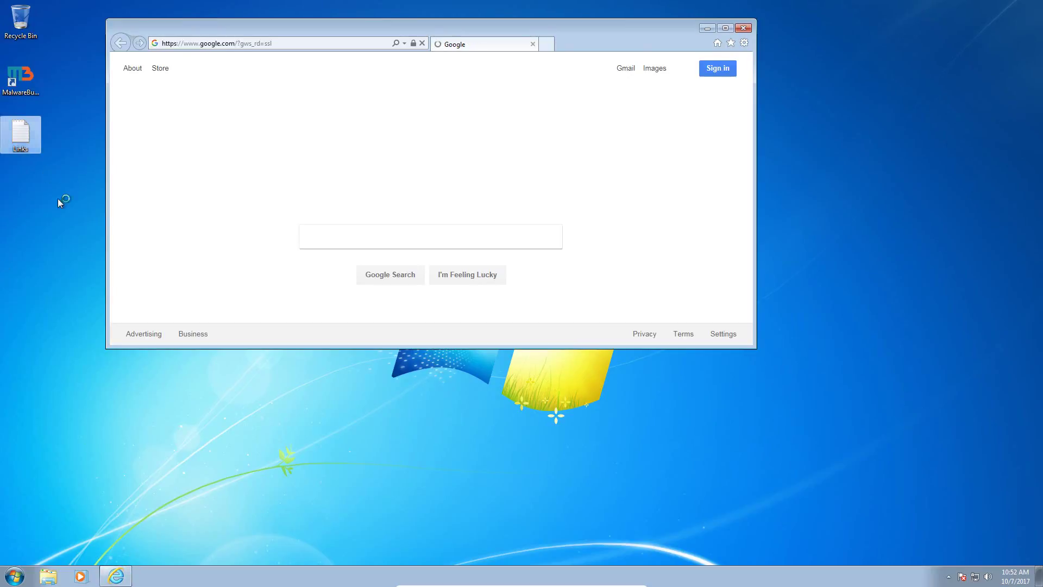
drag(514, 107, 575, 101)
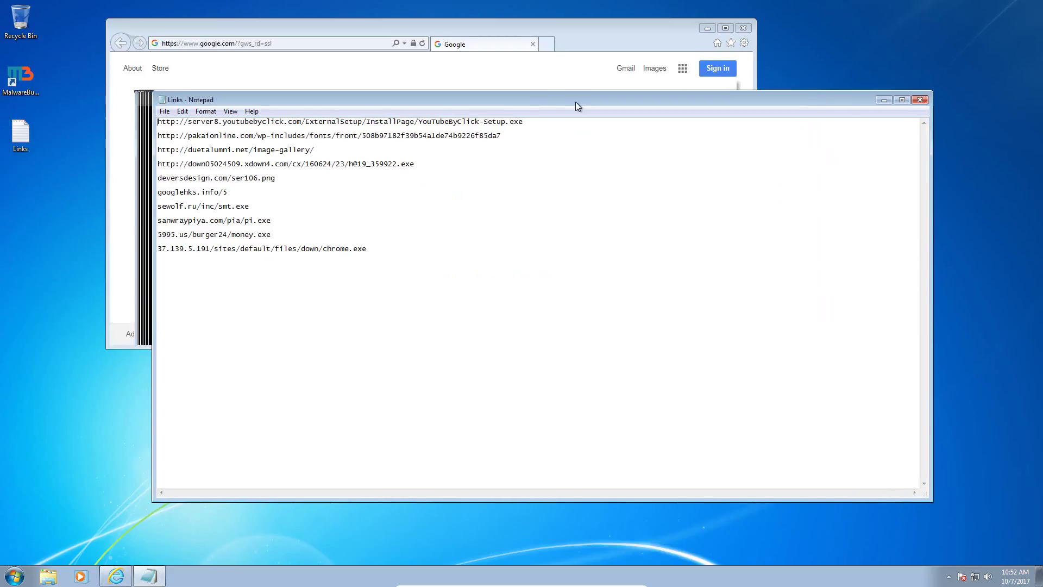
Step: Copy the first link, ending in YouTubeByClick-Setup.exe, from the Links file and load it in Internet Explorer
double_click(527, 122)
click(527, 122)
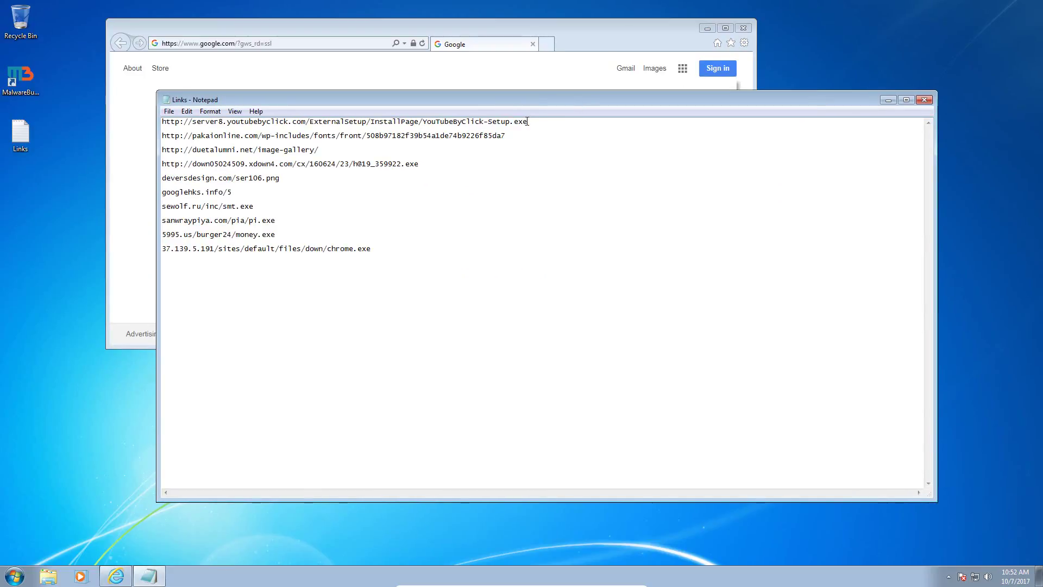
drag(533, 121, 418, 122)
click(218, 129)
drag(162, 121, 251, 129)
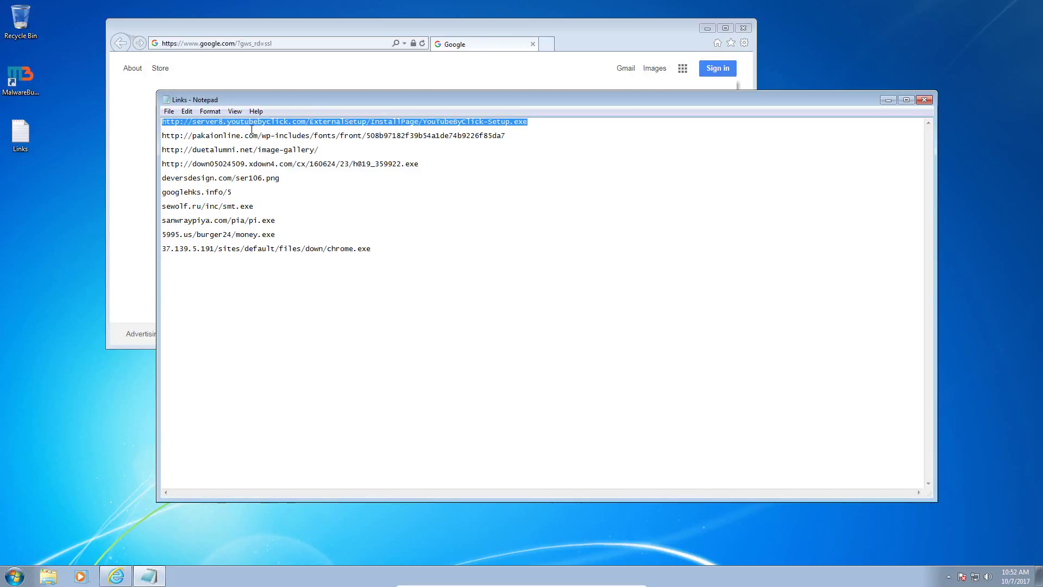
click(279, 43)
text(http://ver8.youtubebyclick.com/ExternalSetup/InstallPage/YouTubeByClick-Setup.exe)
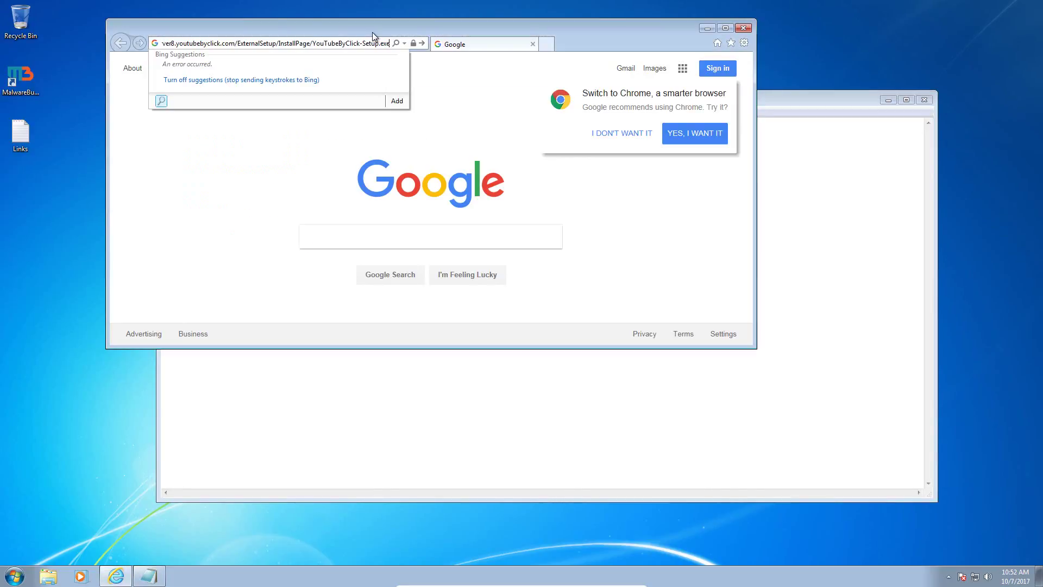
key(Return)
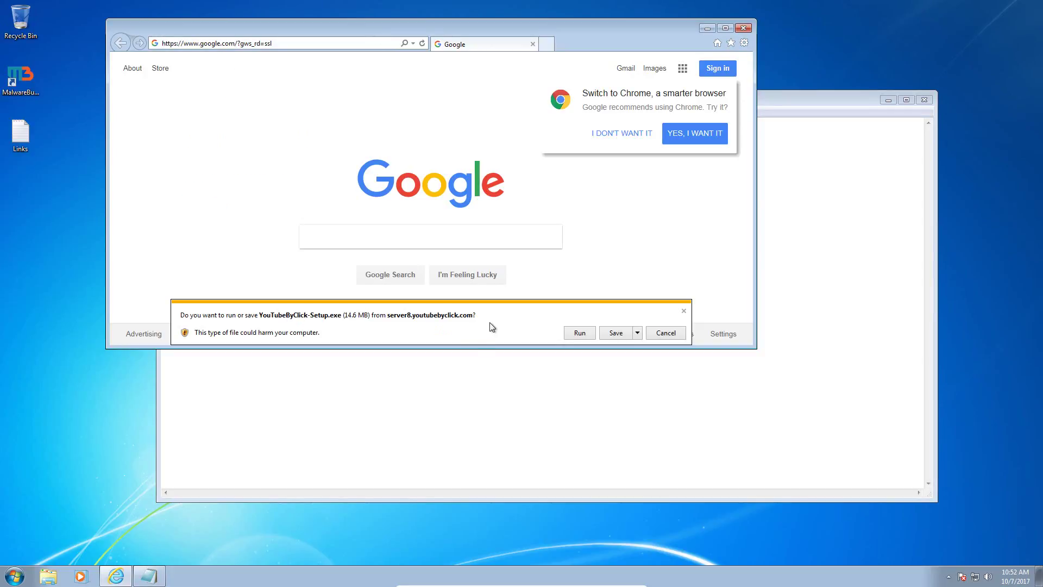
Step: Examine the running processes in Windows Task Manager, including the MalwareBuster process, and close Task Manager
right_click(292, 581)
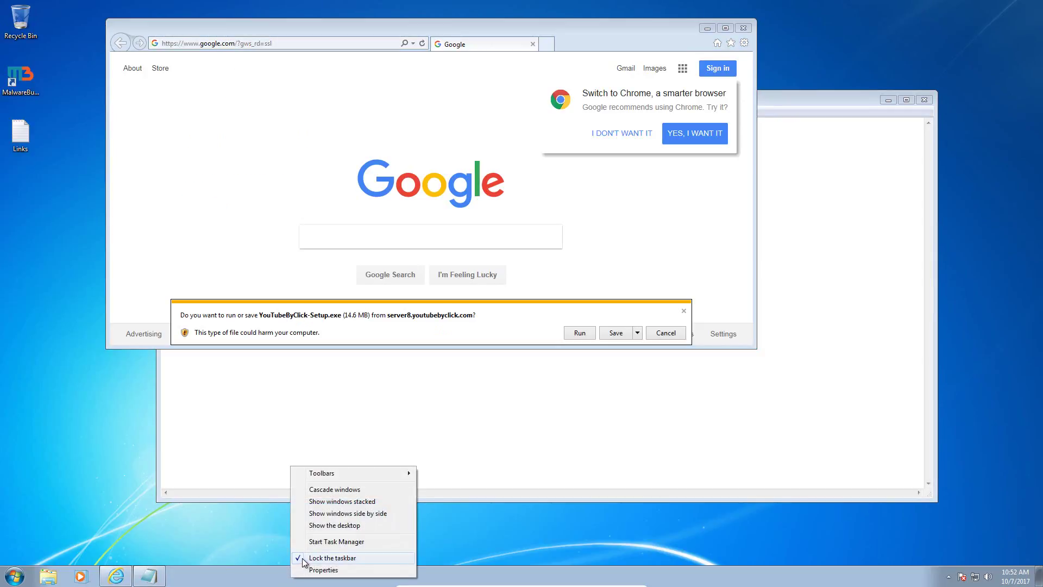
click(321, 542)
click(55, 45)
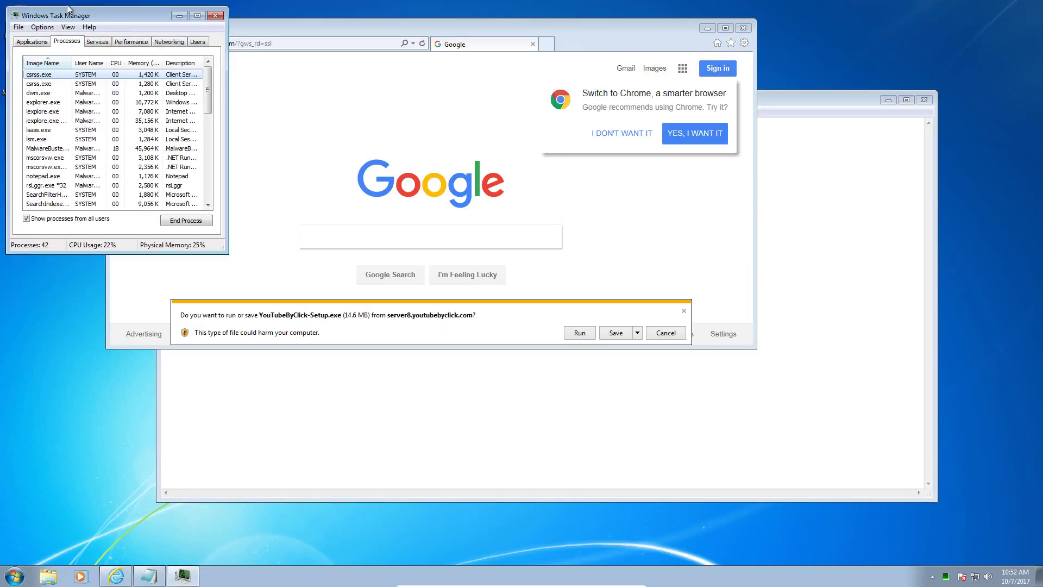
drag(71, 15, 496, 46)
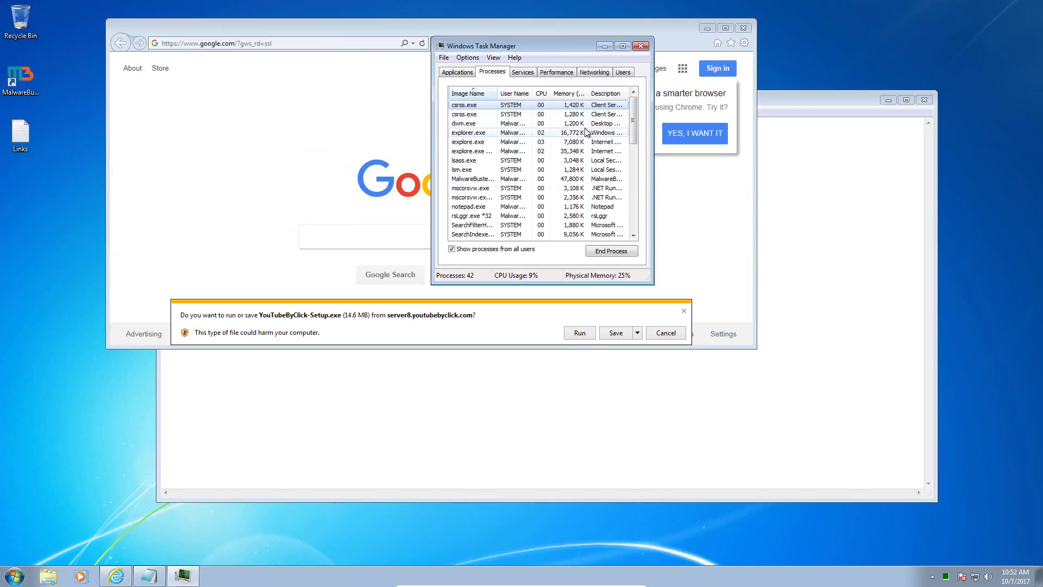
click(608, 179)
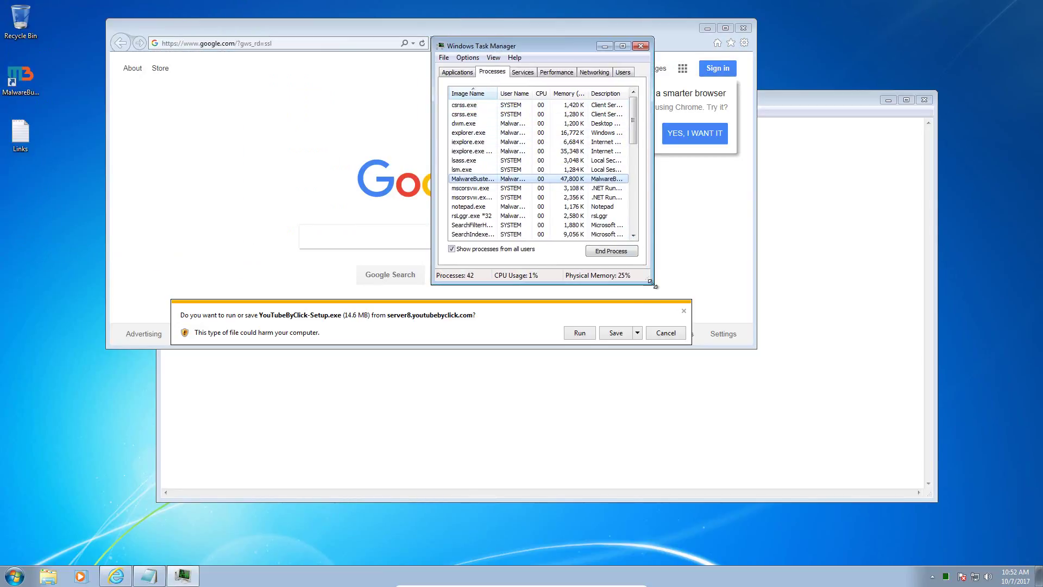
drag(650, 282, 713, 293)
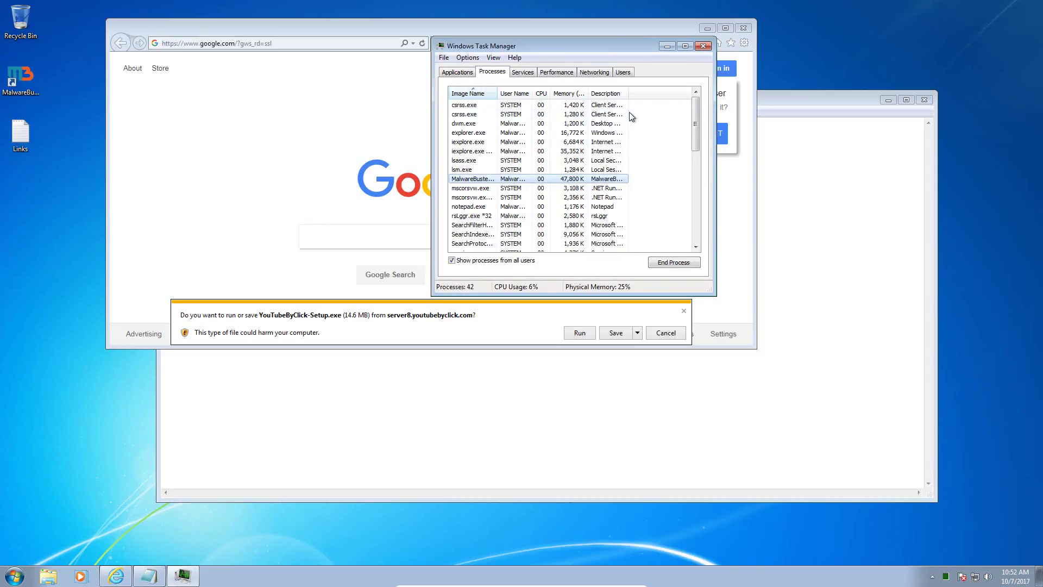
scroll(688, 135, down, 4)
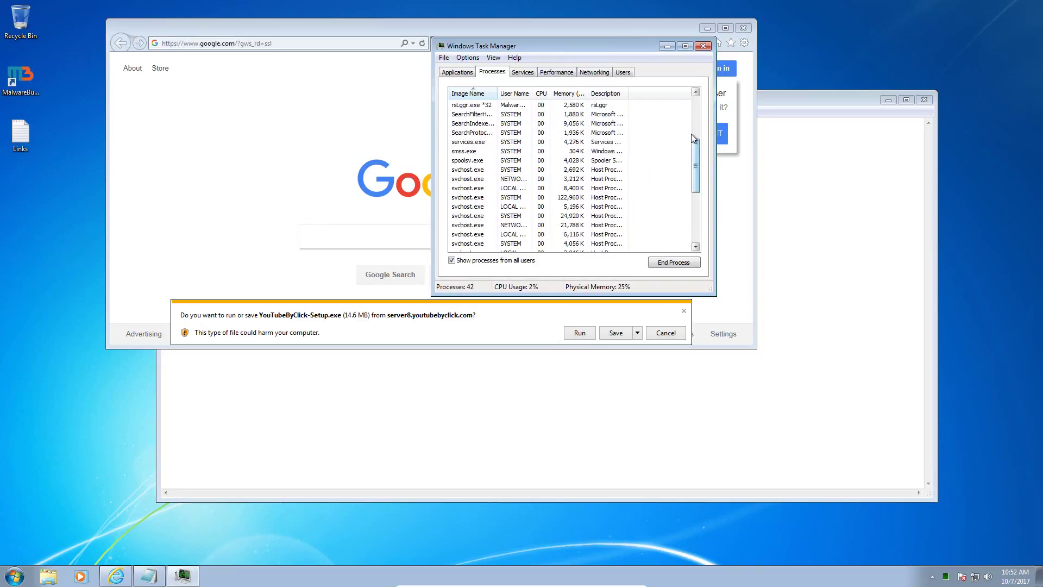
scroll(691, 133, up, 4)
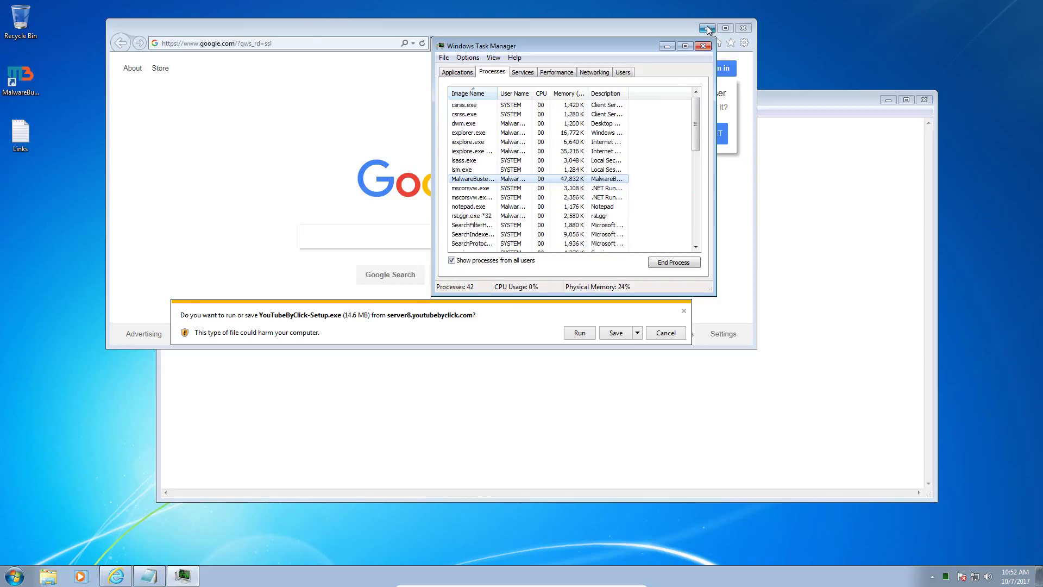
click(703, 46)
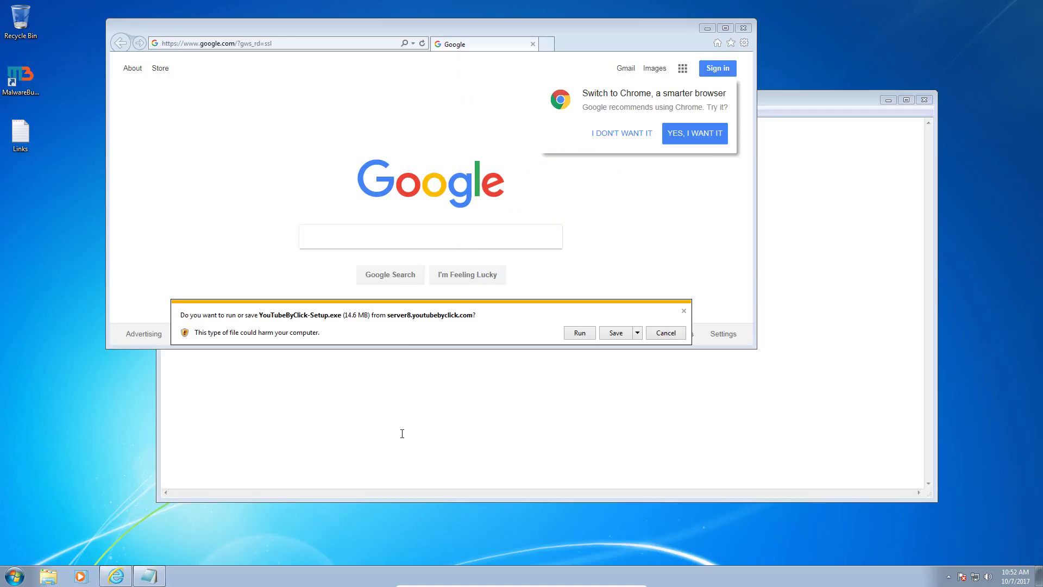
Step: Run the YouTubeByClick-Setup.exe download in Internet Explorer and wait for its security scan, switching between the browser and the Links file
click(578, 333)
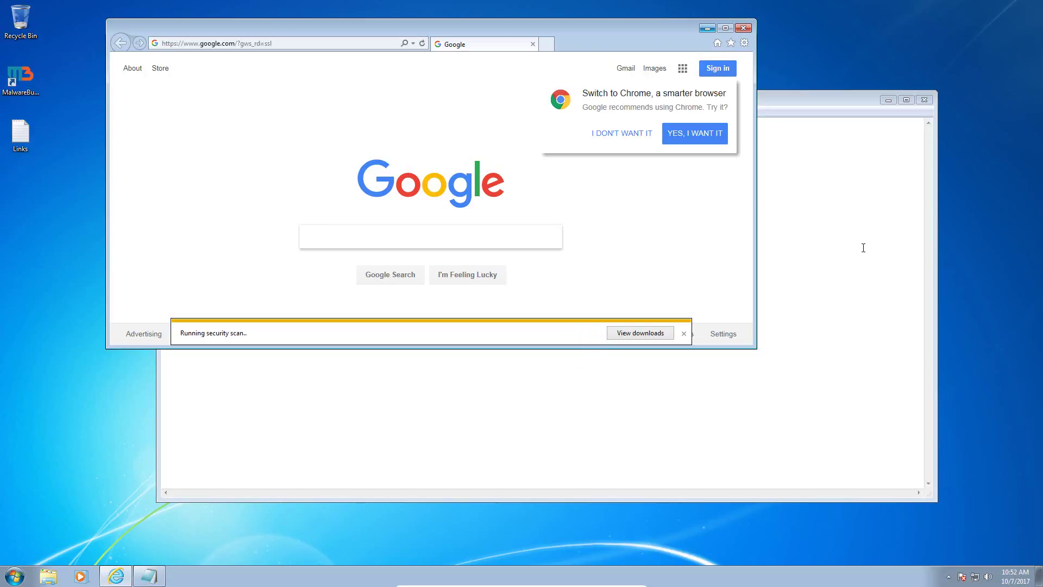
click(807, 227)
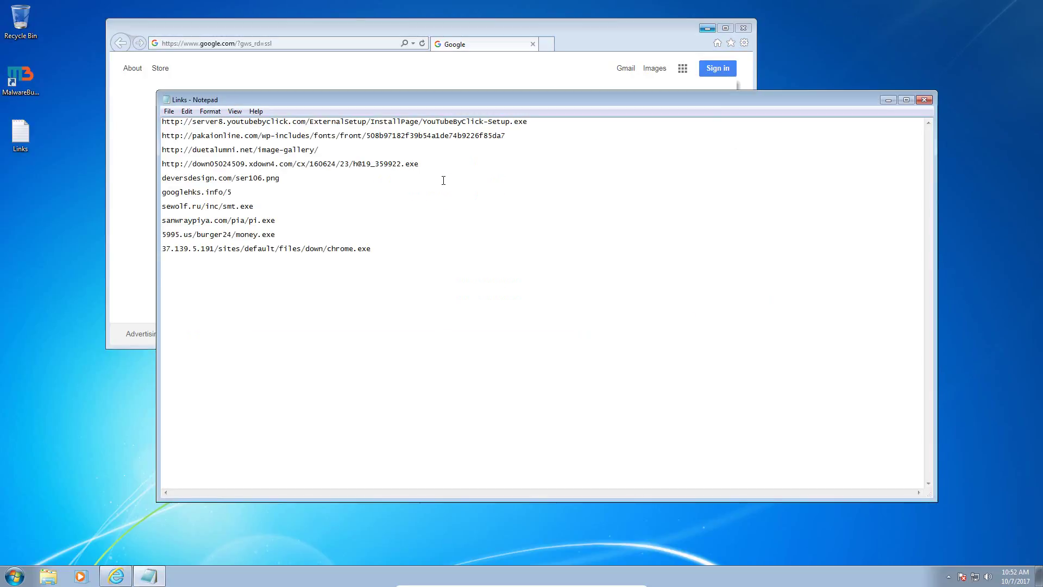
click(619, 35)
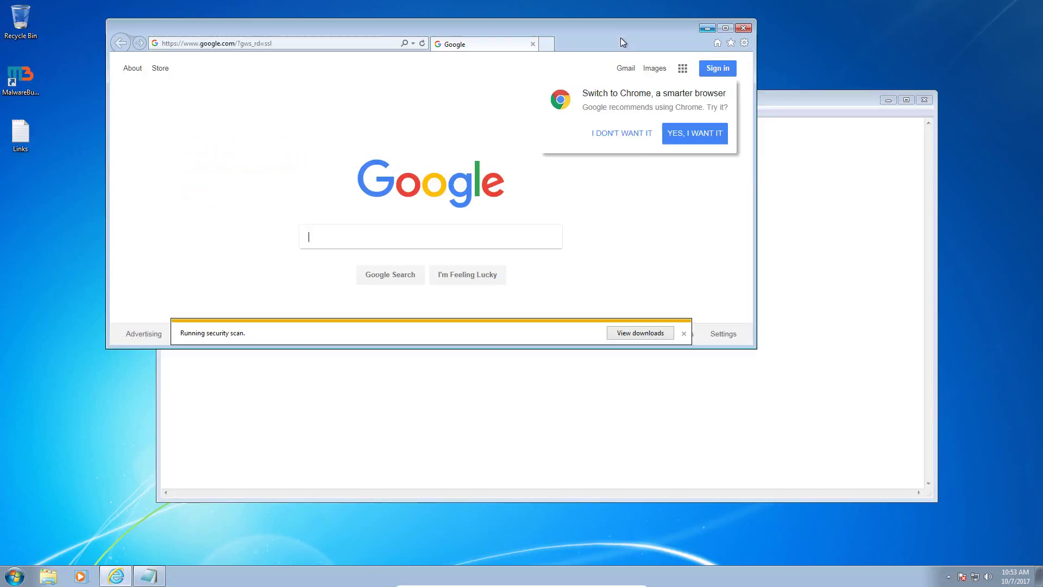
click(682, 437)
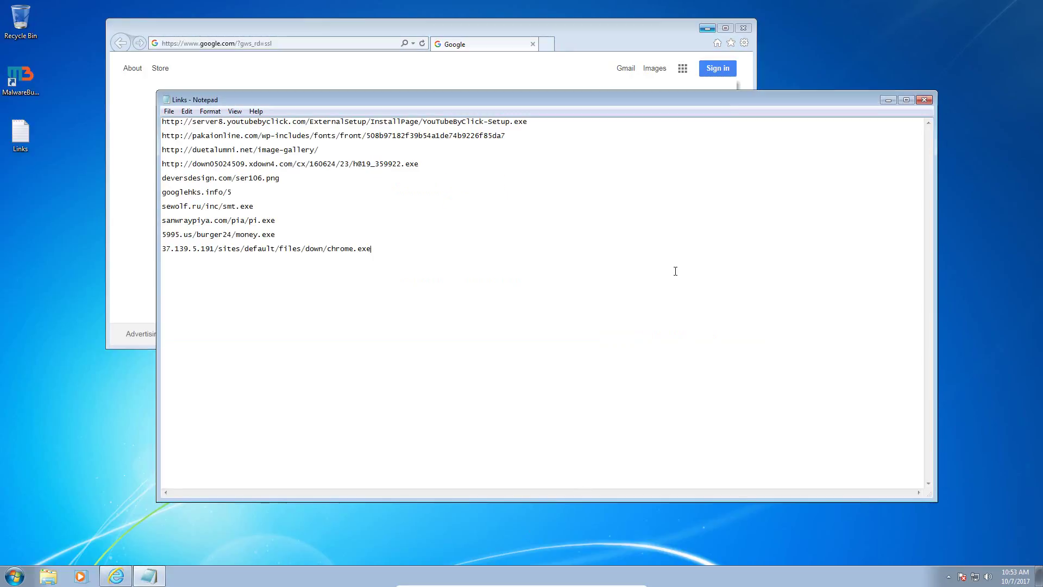
click(666, 43)
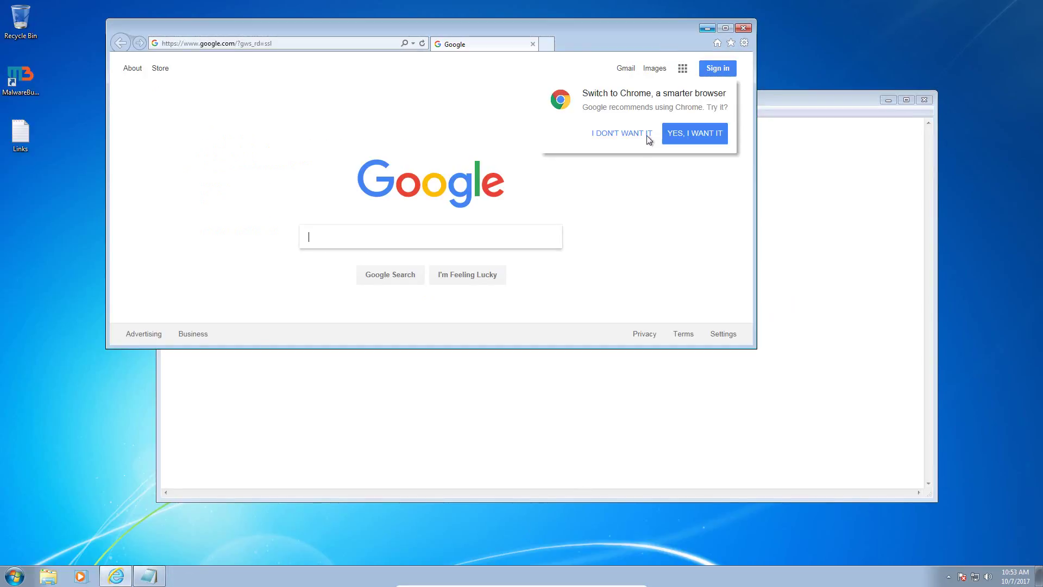
Step: Start Windows Task Manager and look through the running processes, including MalwareBuster's
right_click(312, 576)
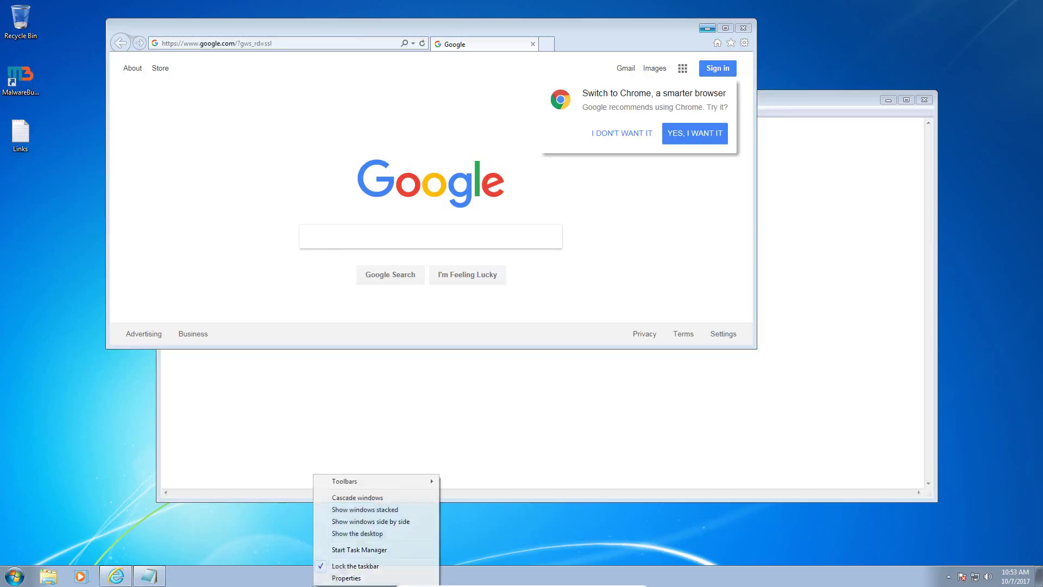
click(353, 547)
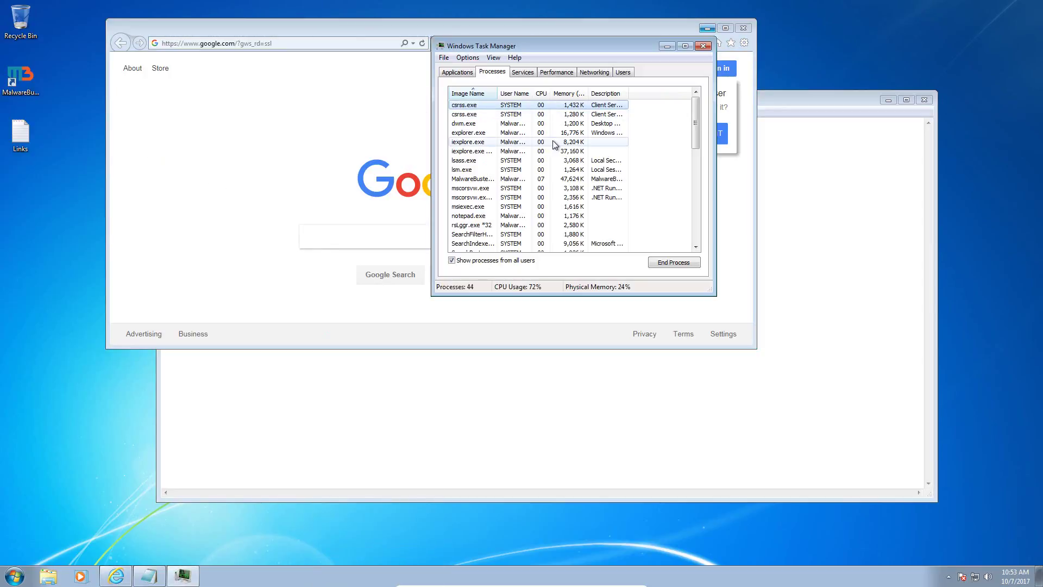
scroll(554, 139, down, 2)
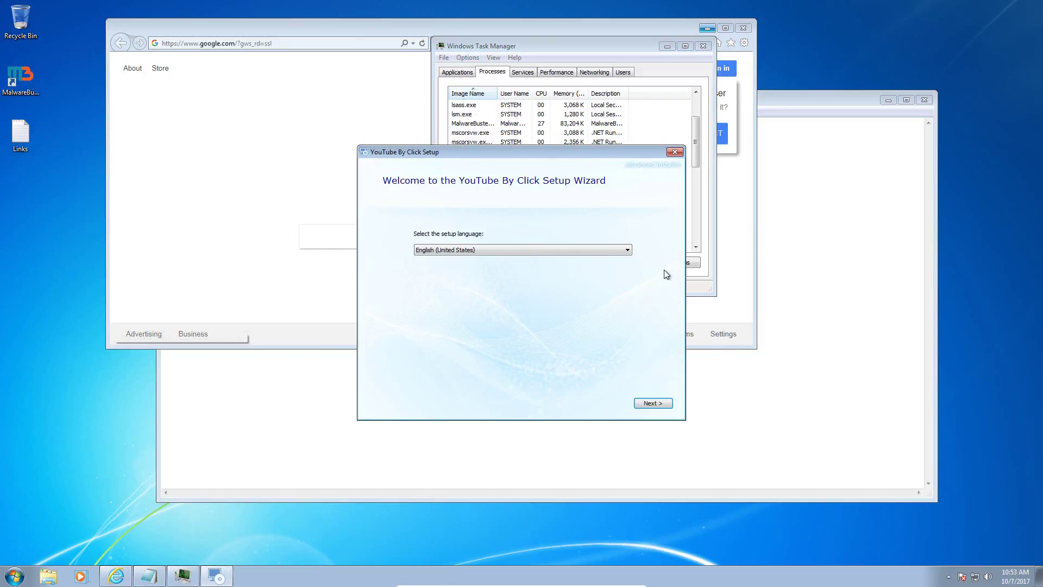
Step: Start the YouTube By Click setup in English (United States) and check MalwareBuster's real-time protection status in the notification area
click(657, 406)
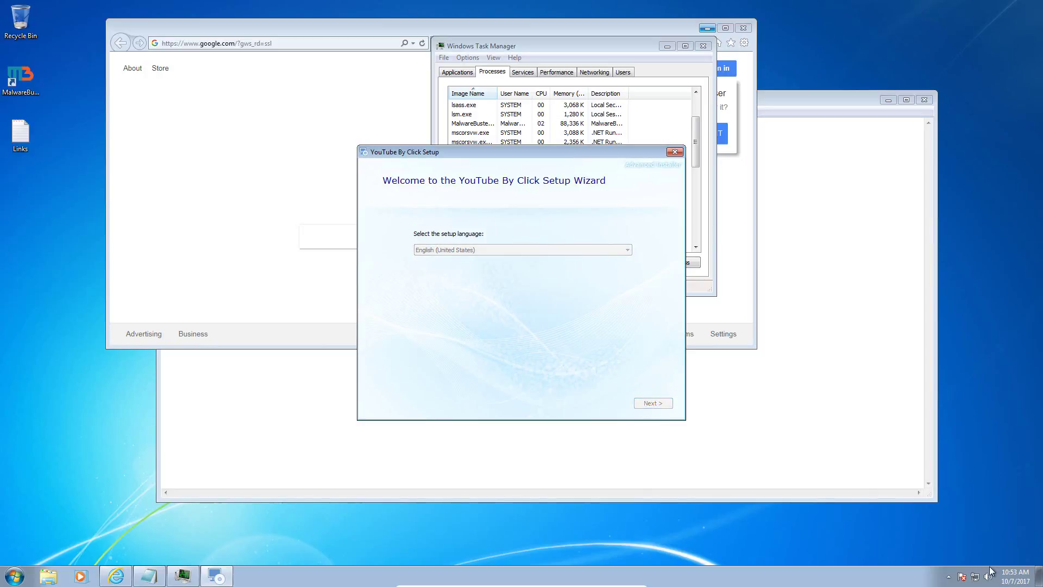
click(948, 576)
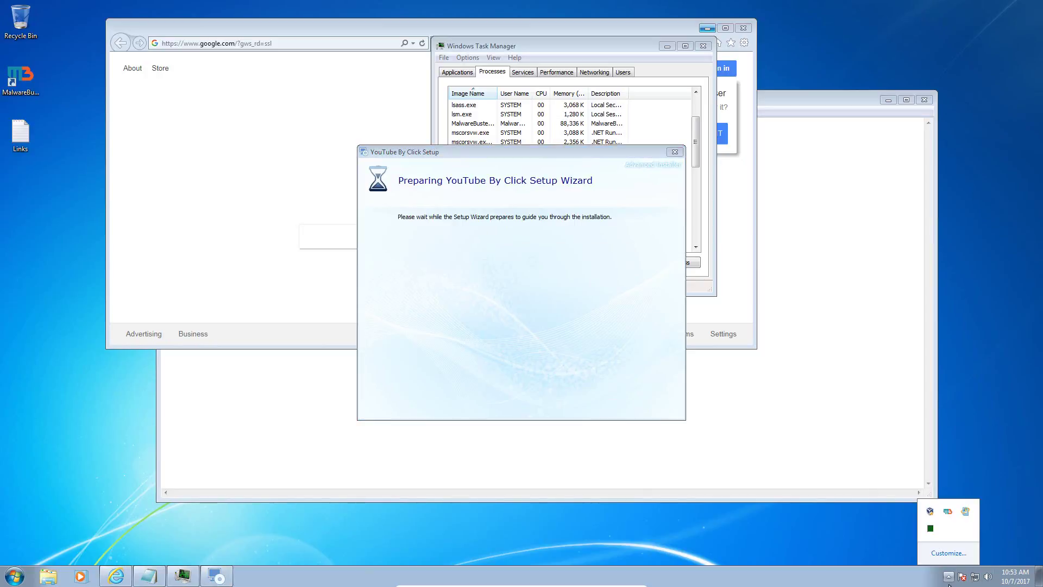
right_click(945, 512)
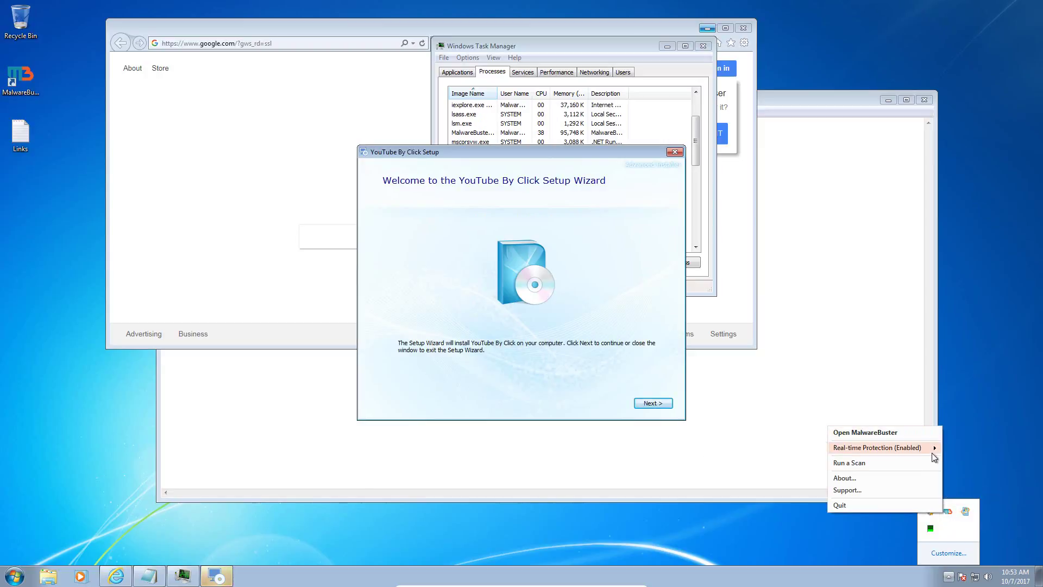
mouse_move(932, 453)
click(1003, 288)
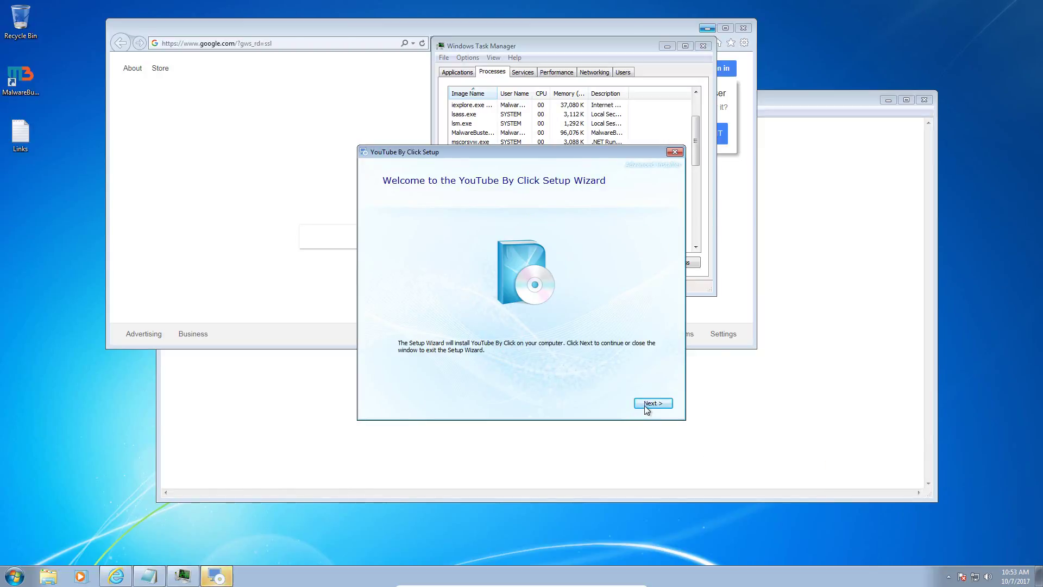
Step: Start installing YouTube By Click in the default folder C:\Program Files (x86)\YouTube By Click\
click(644, 403)
click(644, 403)
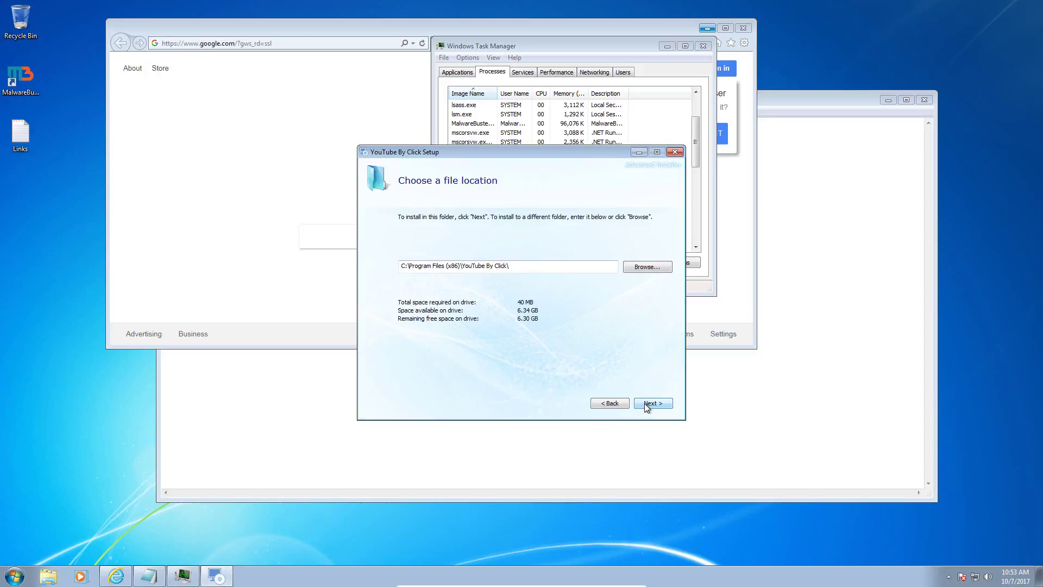
click(644, 403)
click(644, 403)
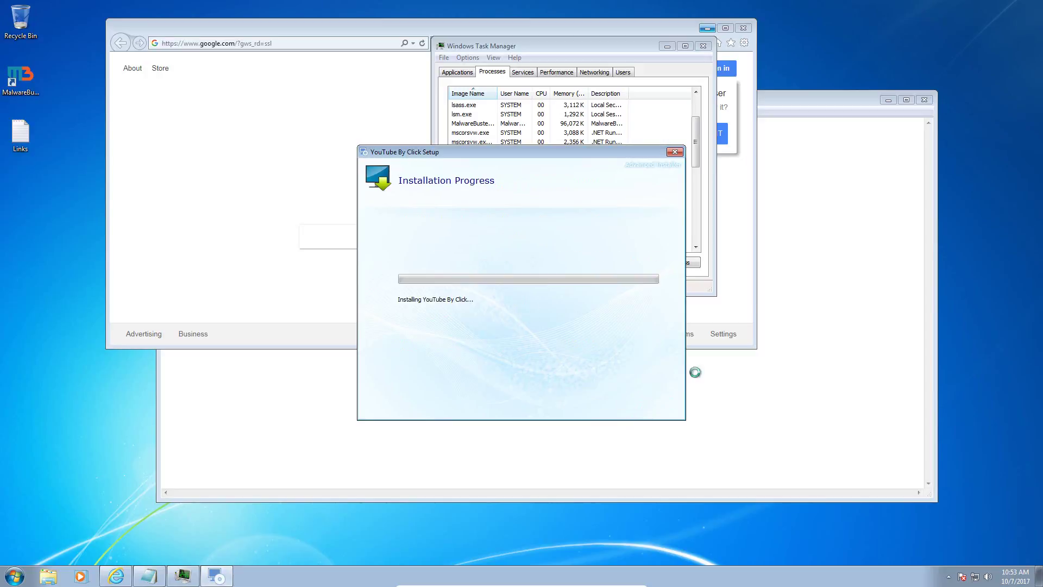
Step: Copy the second link, on pakaionline.com, from the Links file, load it in Internet Explorer and look over the page
click(326, 132)
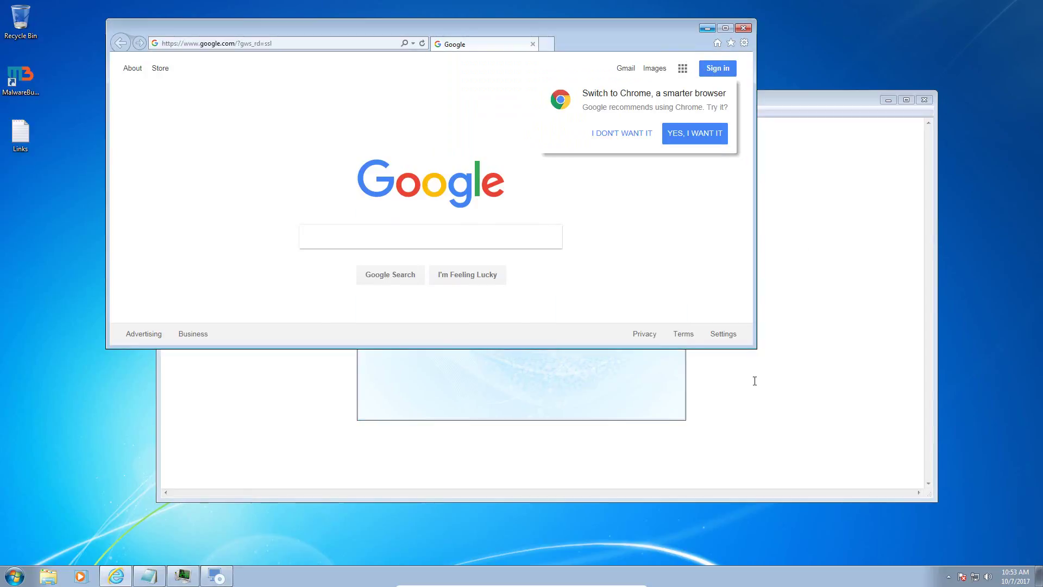
click(793, 281)
double_click(375, 135)
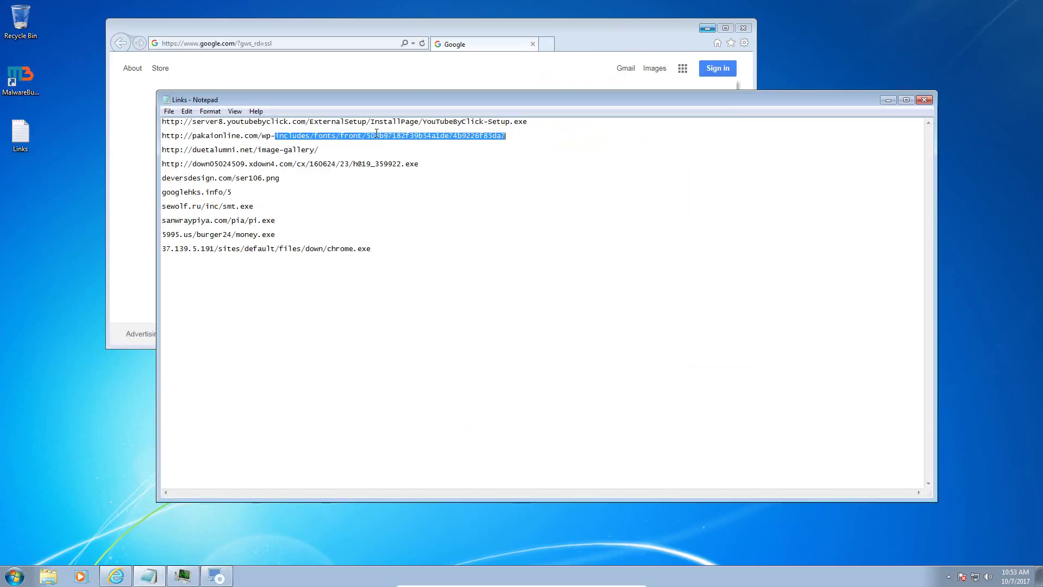
click(375, 135)
drag(509, 135, 176, 127)
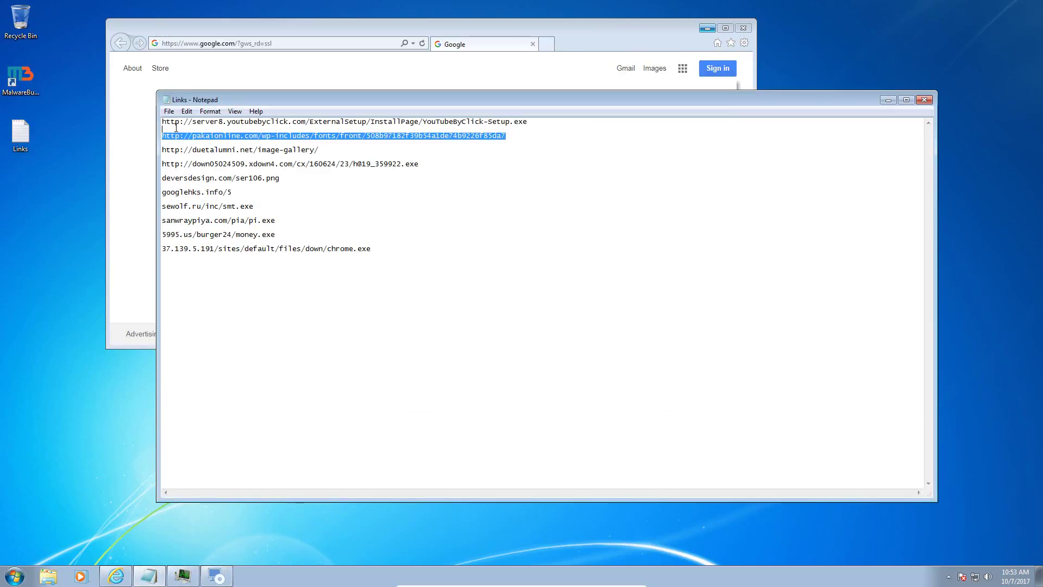
click(505, 141)
drag(485, 138, 160, 136)
key(ctrl+c)
click(250, 43)
key(ctrl+v)
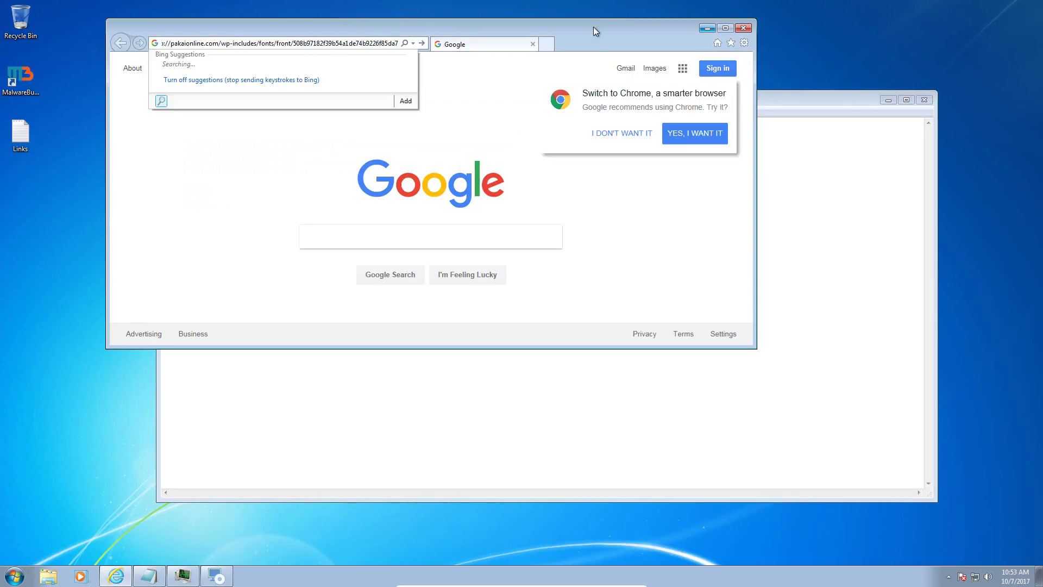
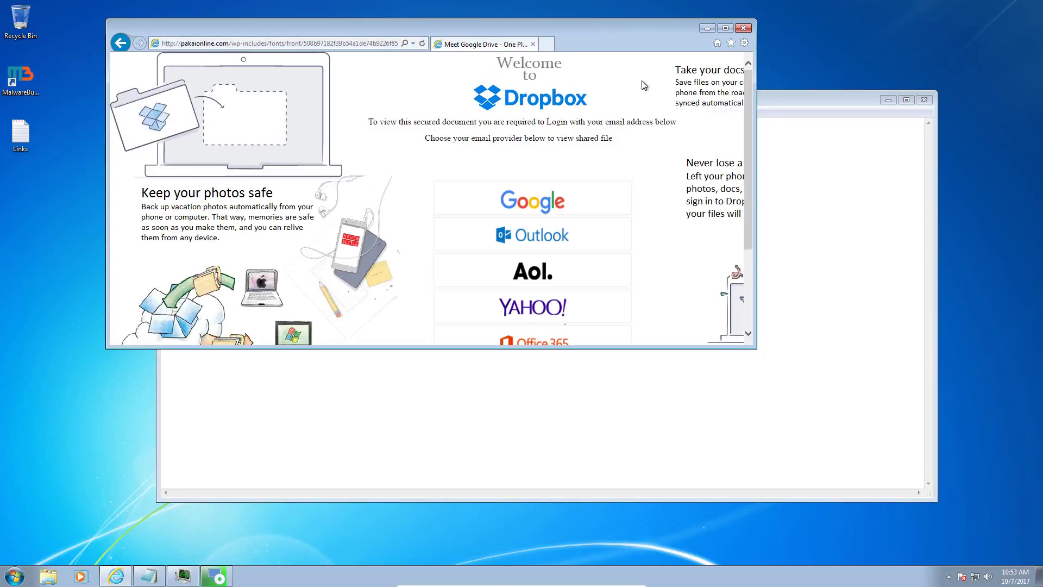
scroll(619, 192, down, 3)
scroll(619, 193, up, 3)
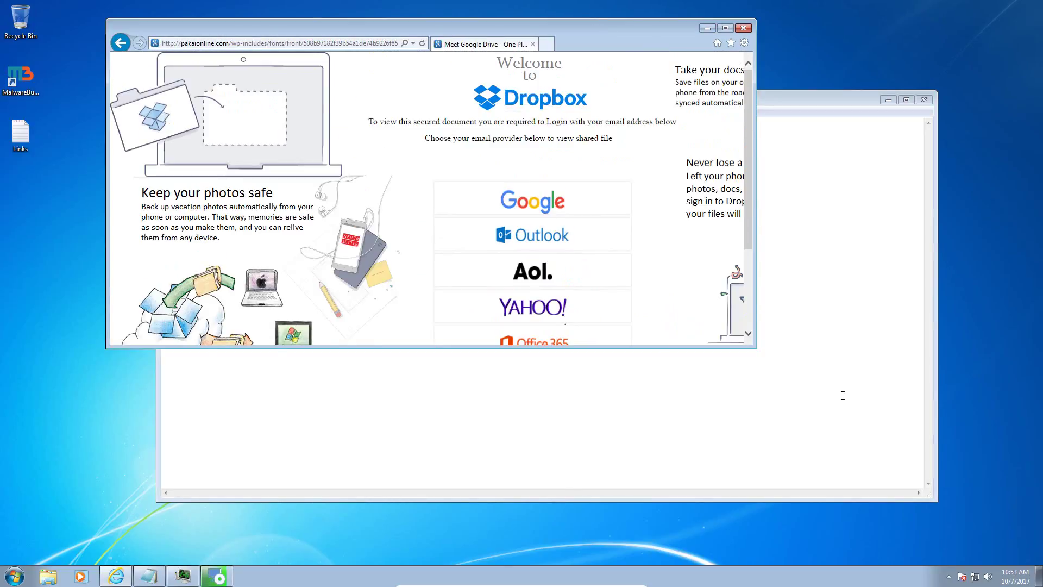
Step: Load the third link, duetalumni.net/image-gallery/, from the Links file in Internet Explorer and look through the gallery page
click(869, 314)
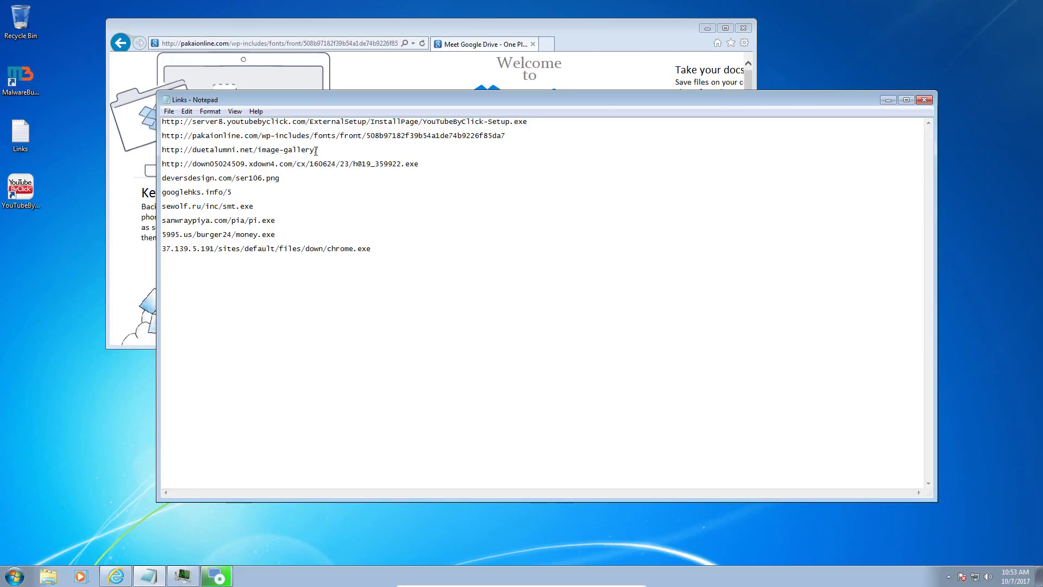
drag(316, 150, 171, 150)
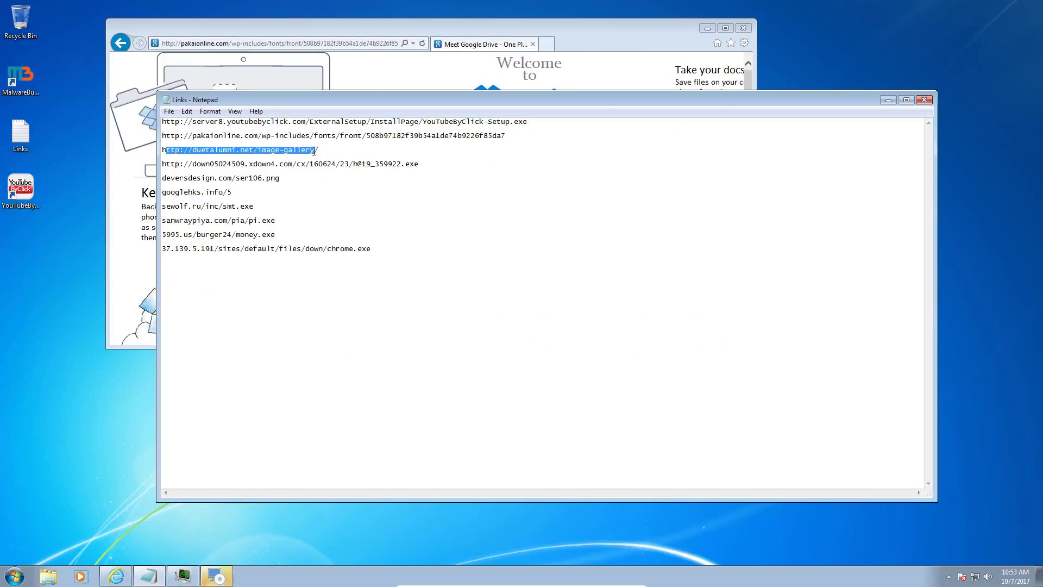
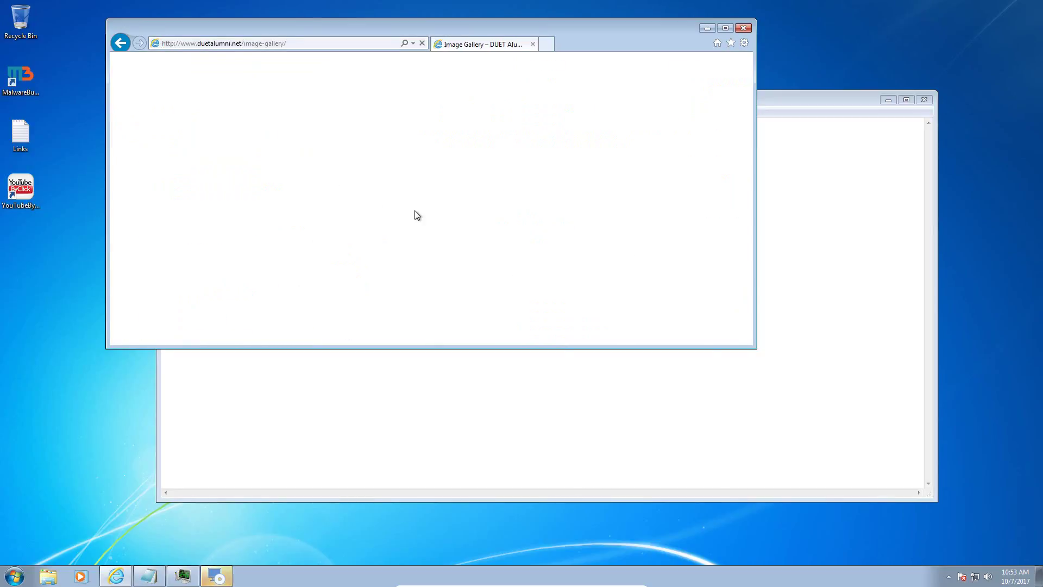
scroll(415, 210, down, 6)
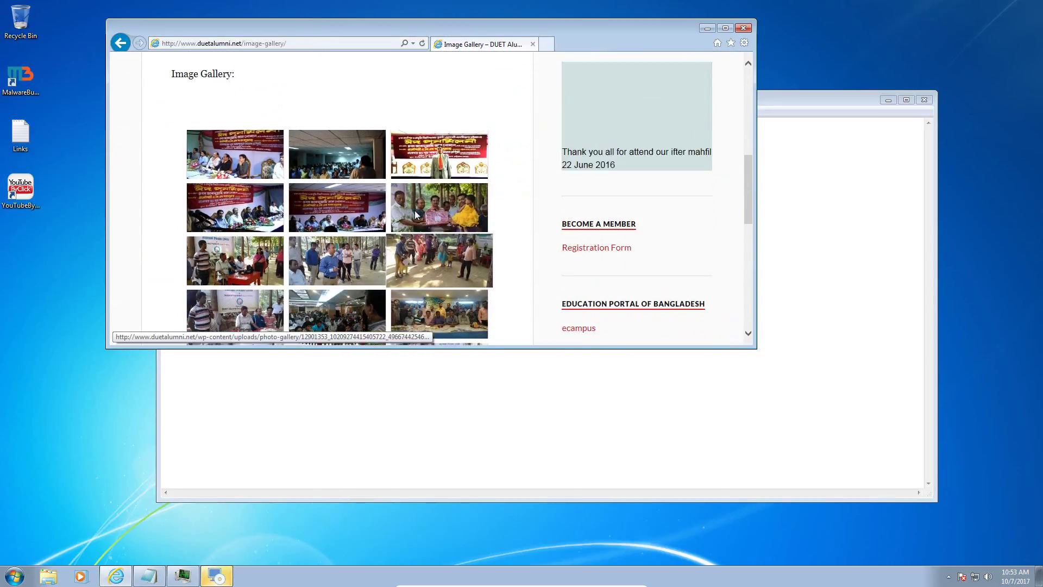
scroll(415, 213, up, 6)
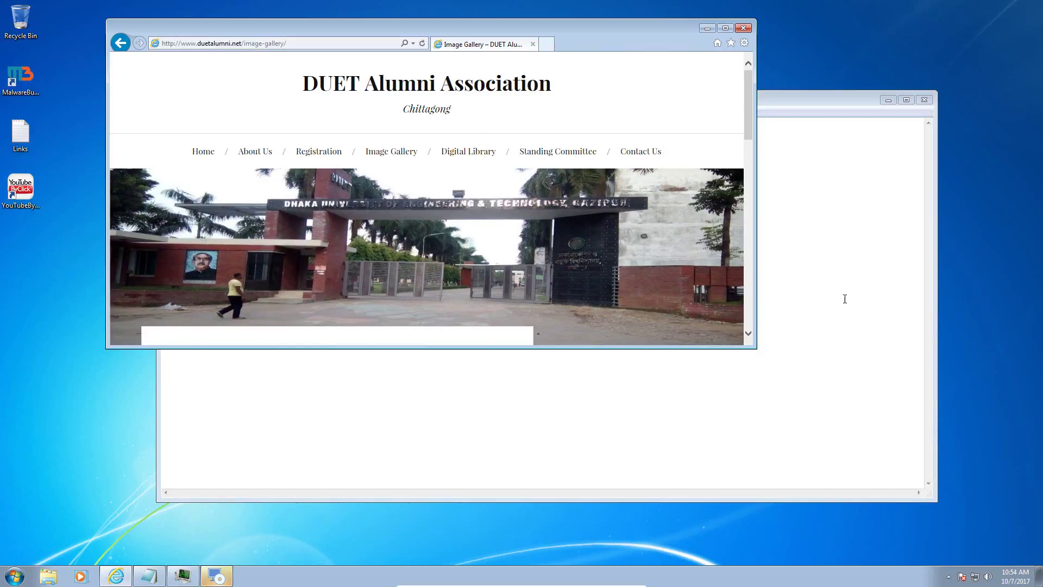
scroll(496, 233, down, 6)
scroll(496, 232, up, 6)
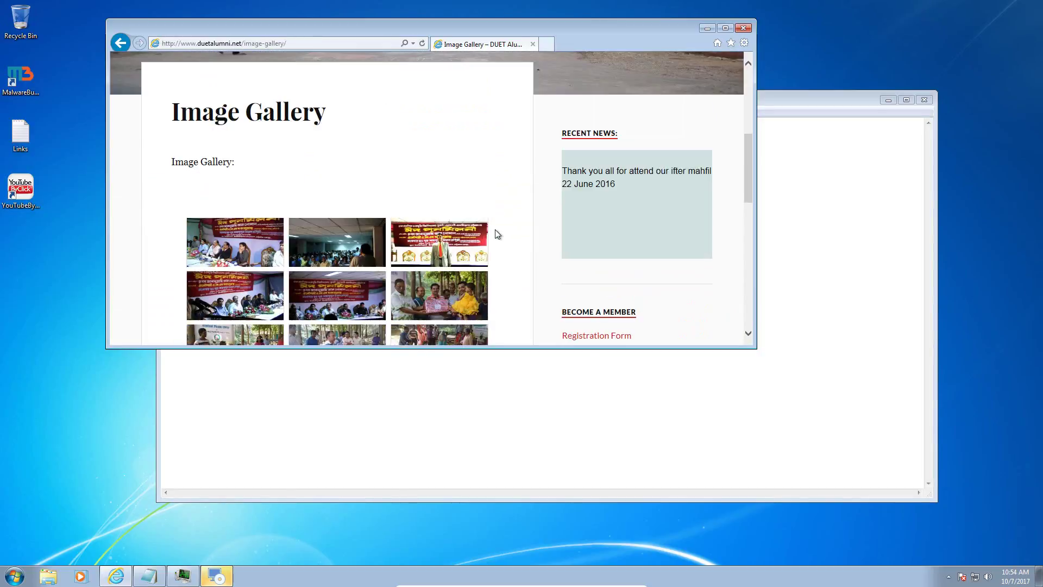
click(926, 298)
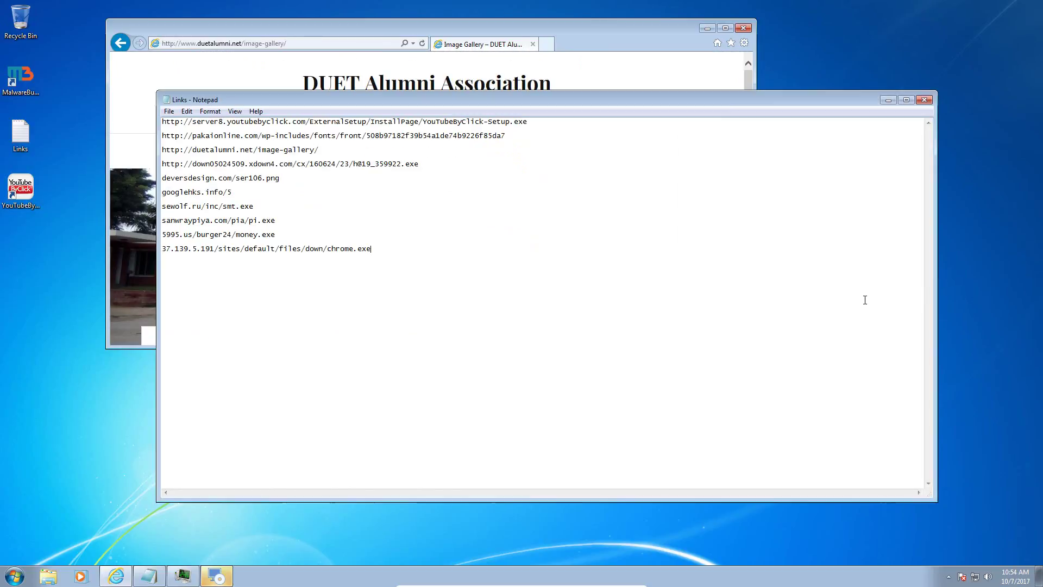
double_click(324, 164)
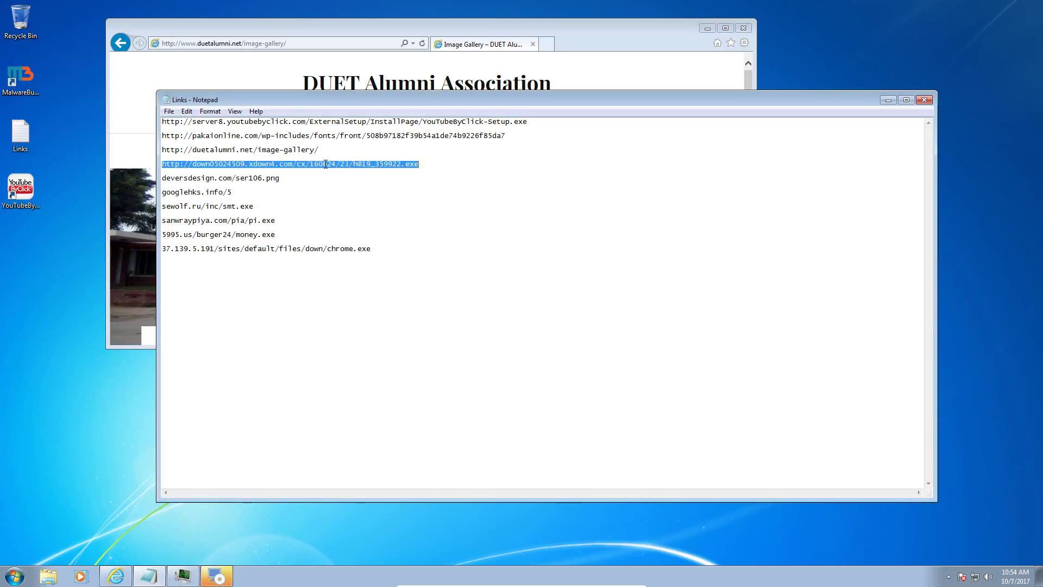
key(ctrl+c)
click(293, 43)
key(ctrl+v)
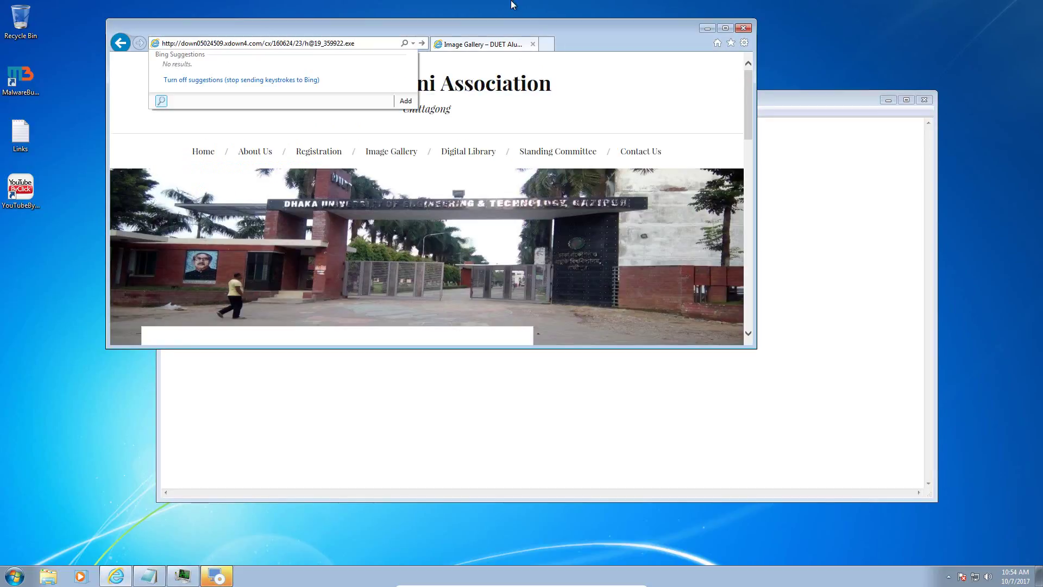
key(Return)
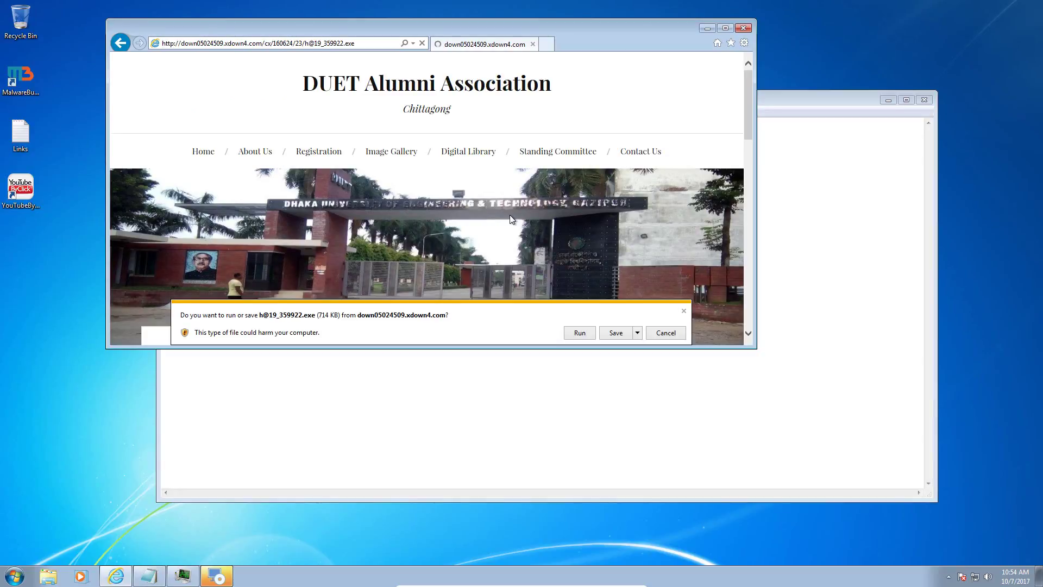
click(578, 334)
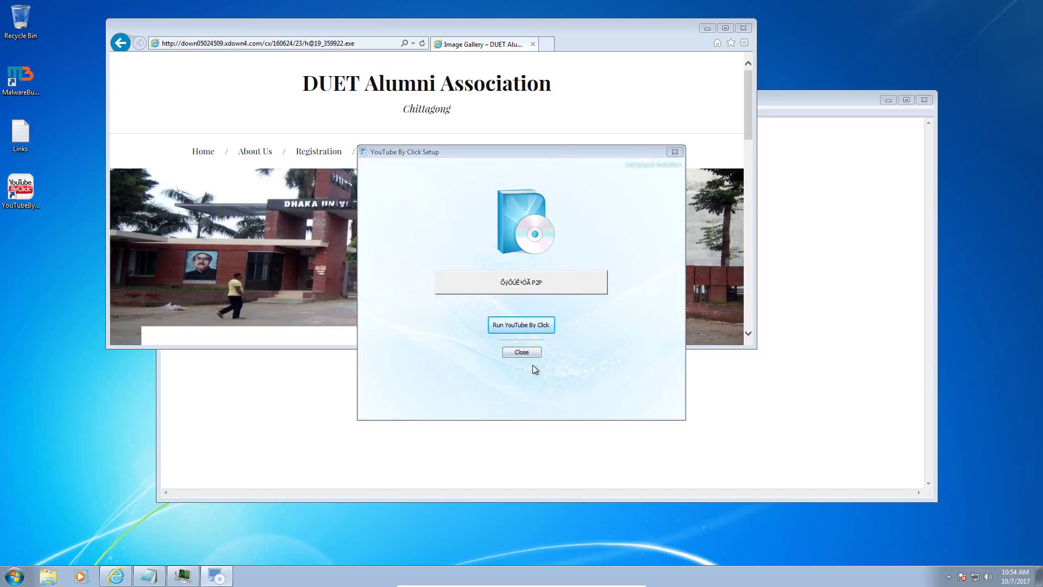
Step: Close the finished YouTube By Click setup and quit the crashed application from the Microsoft .NET Framework error dialog
click(522, 352)
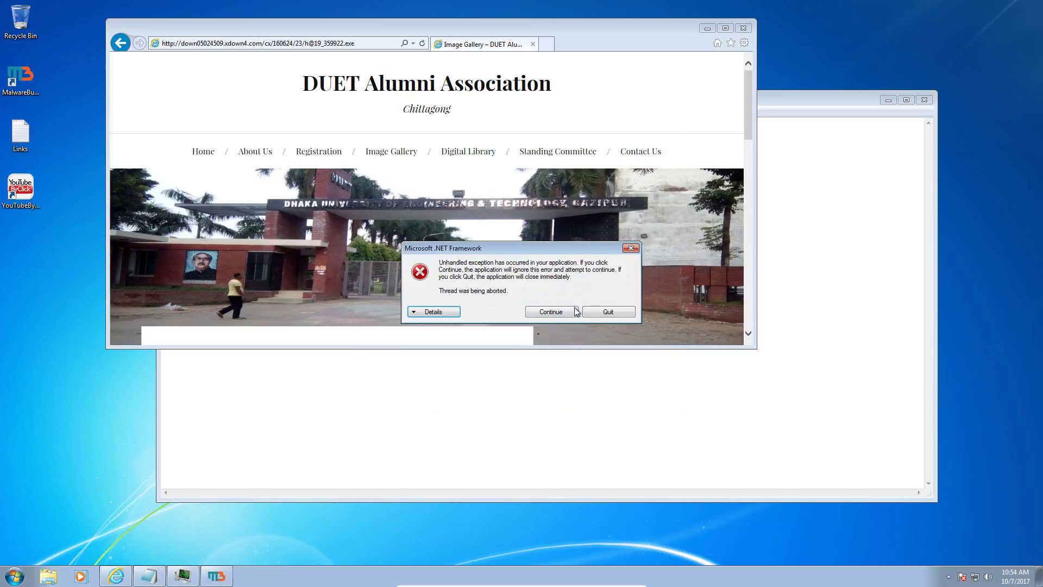
click(613, 312)
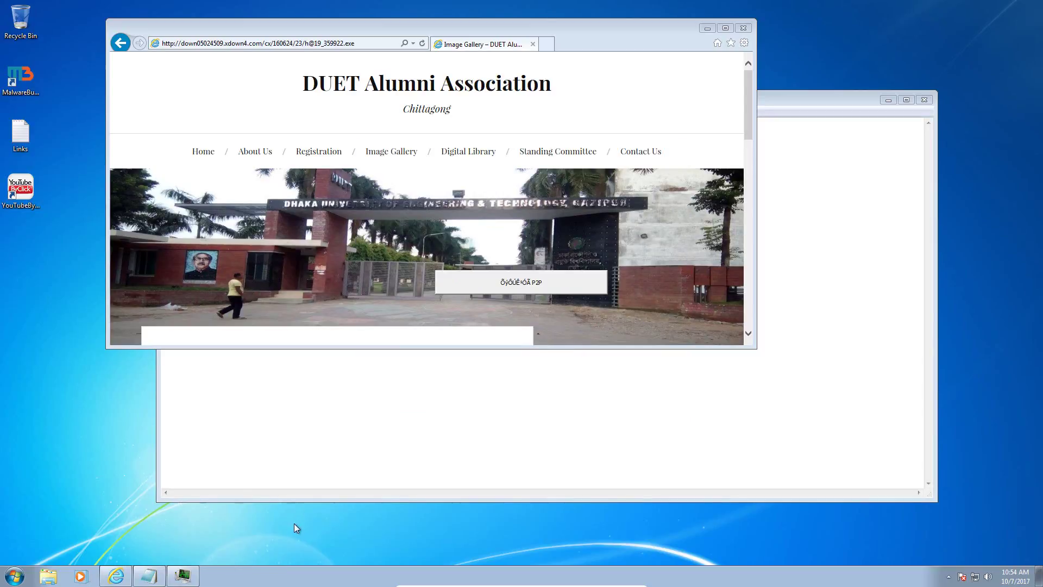
right_click(327, 577)
click(347, 535)
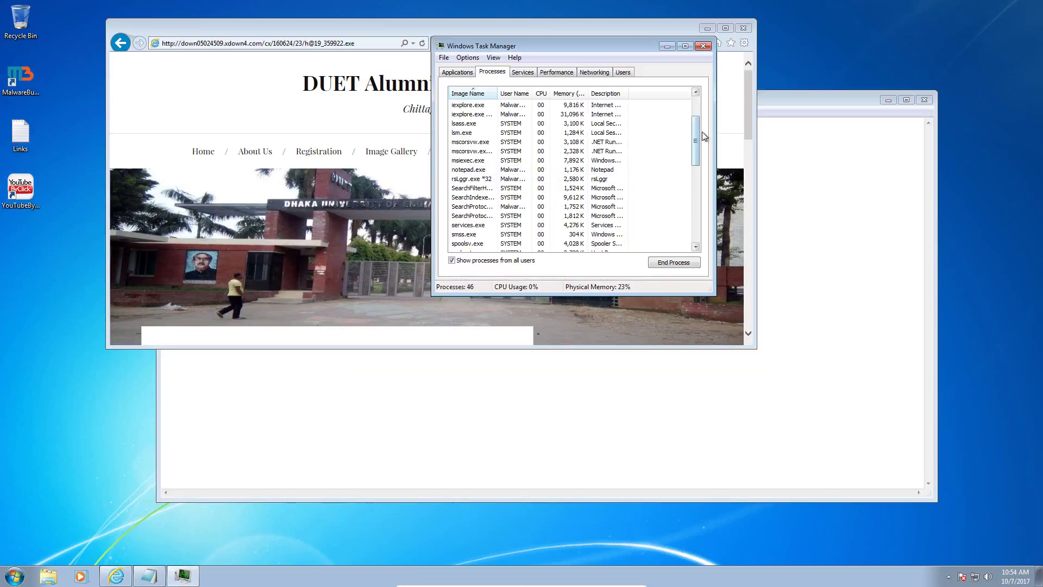
scroll(705, 108, up, 2)
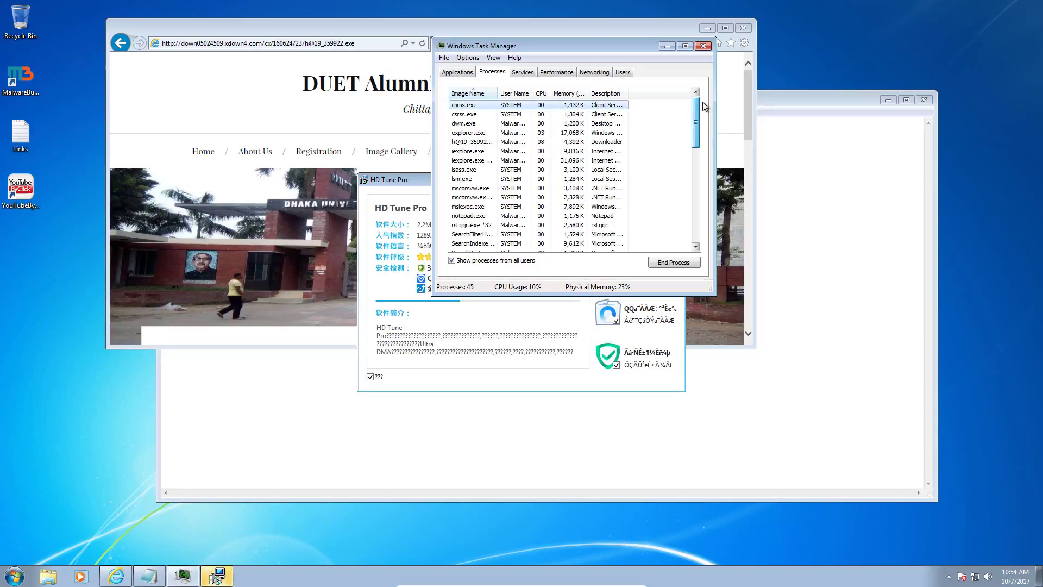
Step: Bring the HD Tune Pro downloader window forward and start its download
click(492, 323)
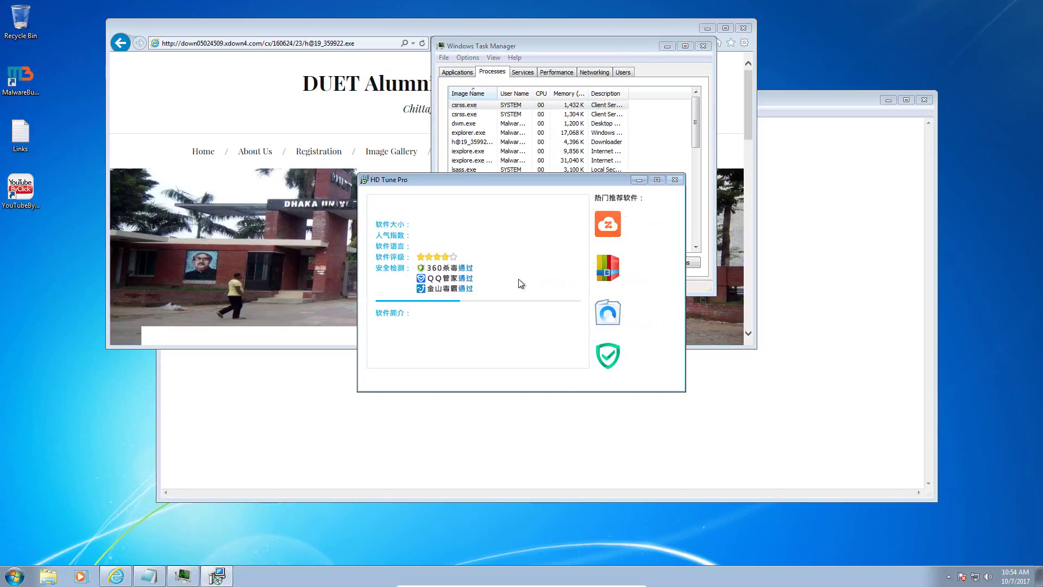
click(519, 282)
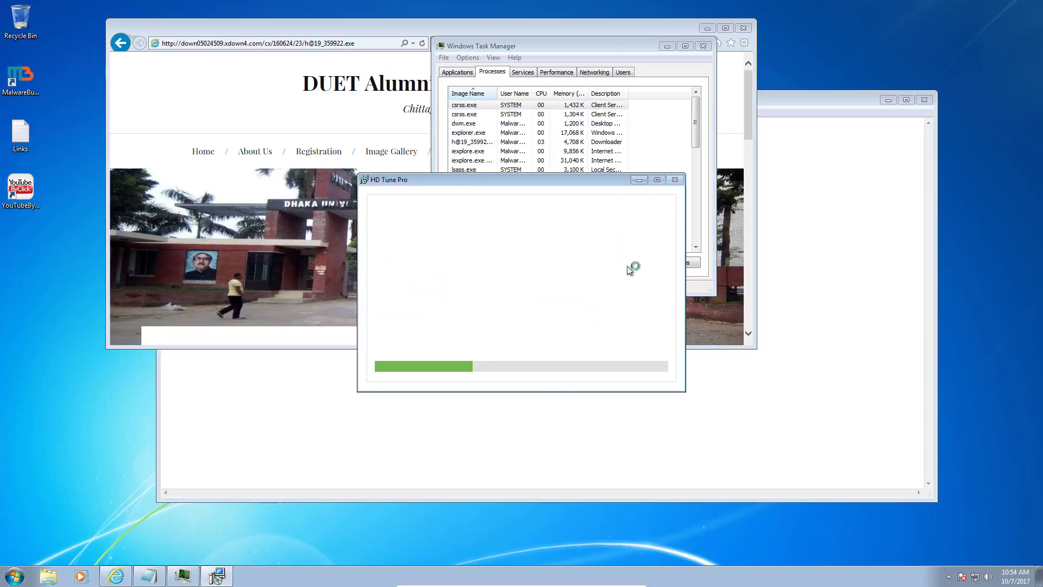
Step: Copy the fifth link, deversdesign.com/ser106.png, from the Links file and load it in Internet Explorer
click(854, 216)
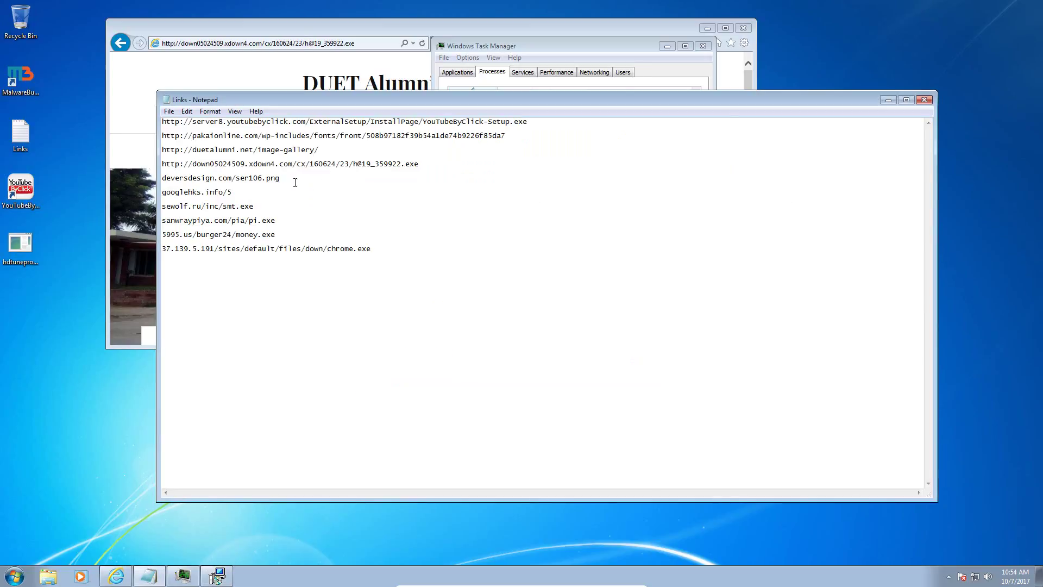
double_click(272, 181)
key(Right)
double_click(274, 181)
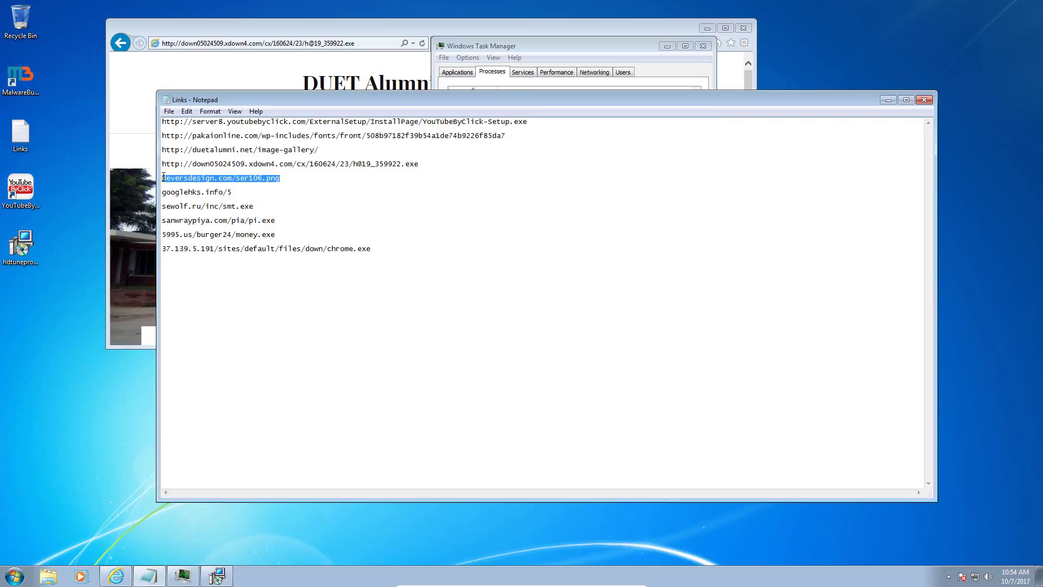
key(ctrl+c)
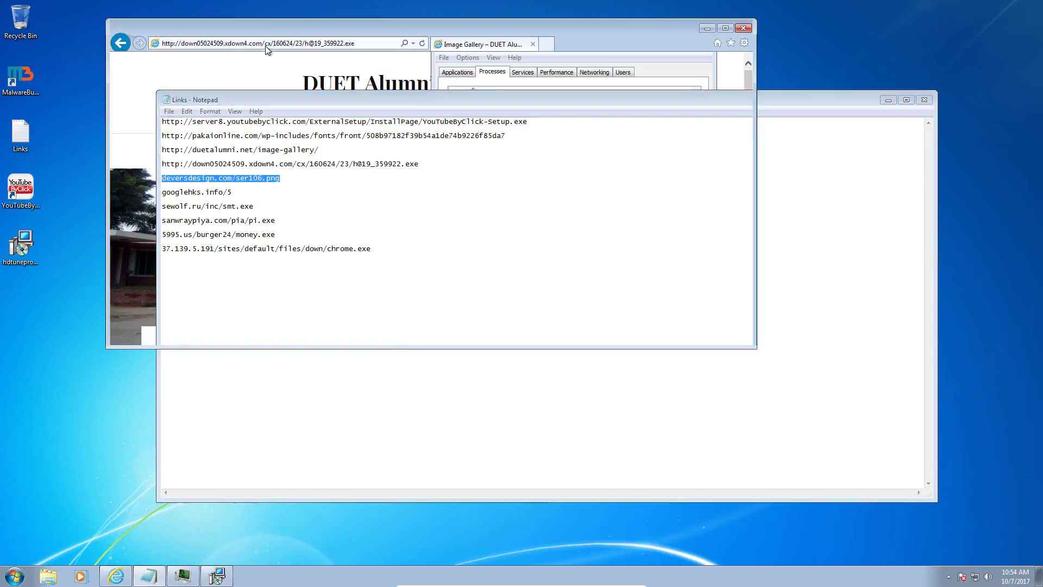
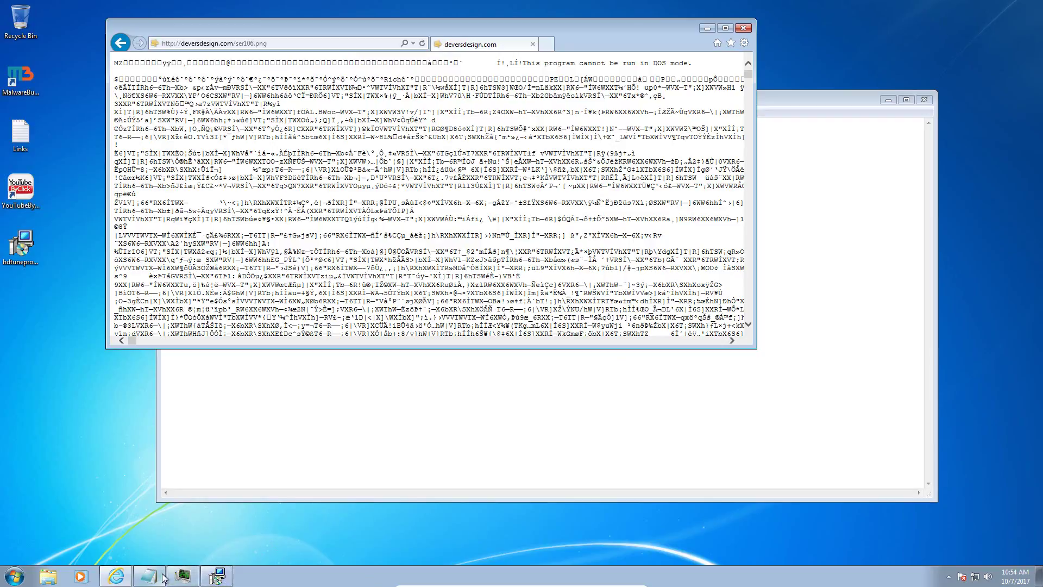
Step: Check the process list in Windows Task Manager for anything started by the ser106.png link
click(182, 576)
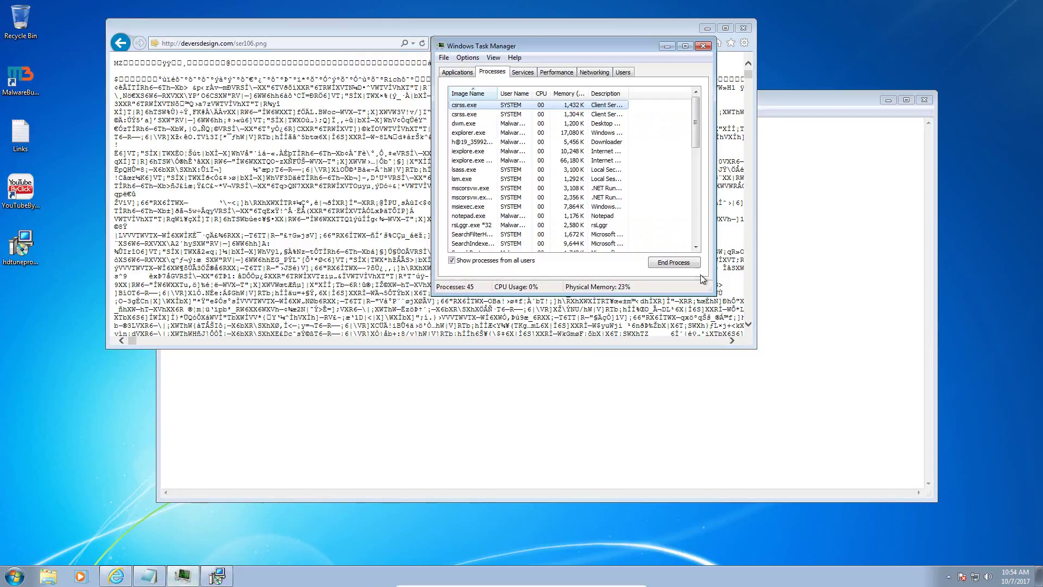
click(688, 120)
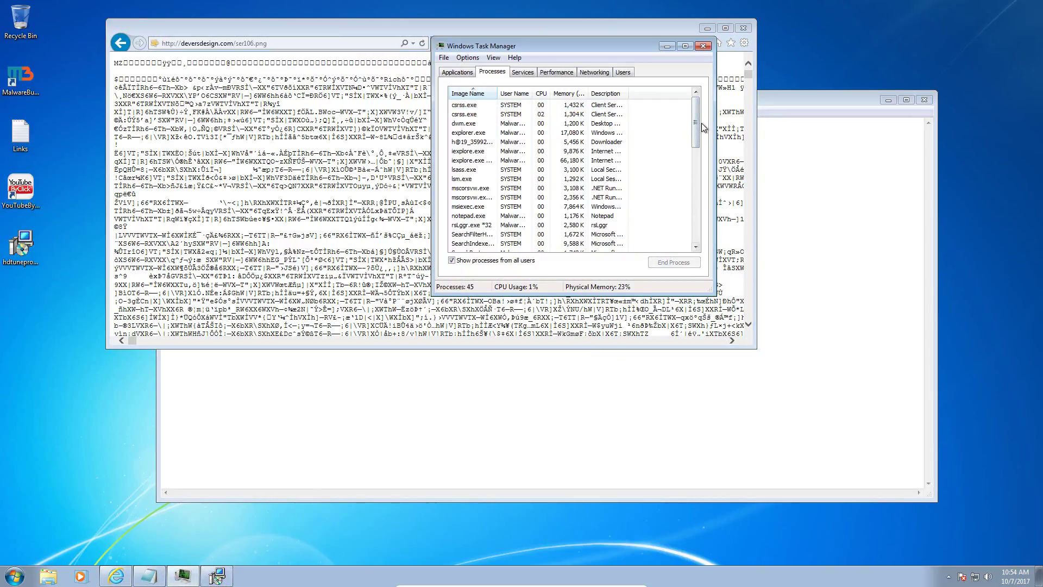
drag(696, 125, 709, 106)
Step: Copy the sixth link, googlehks.info/5, from the Links file and load it in Internet Explorer
click(876, 188)
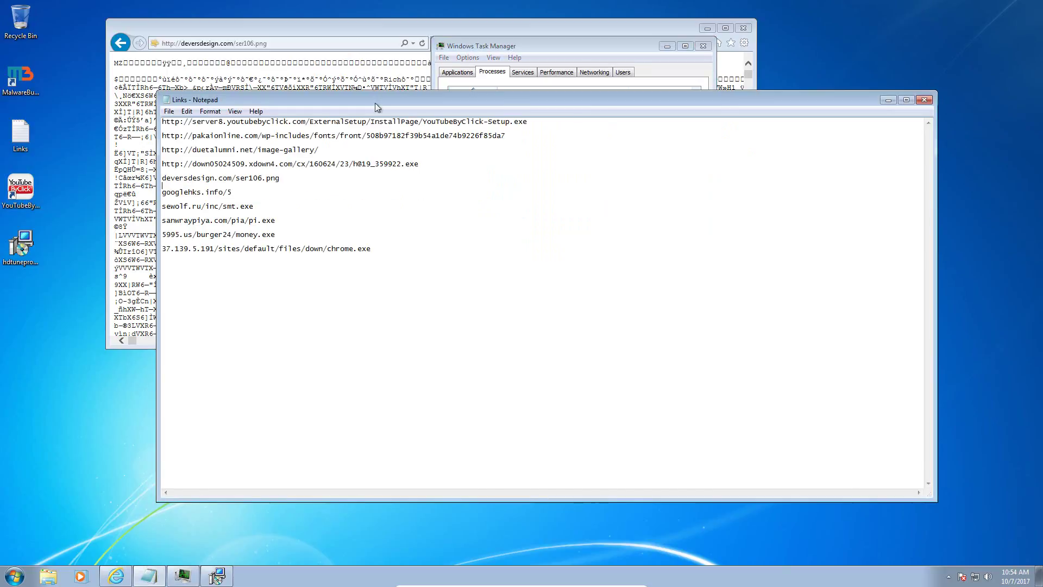
double_click(227, 192)
key(ctrl+c)
click(285, 34)
click(287, 42)
key(ctrl+v)
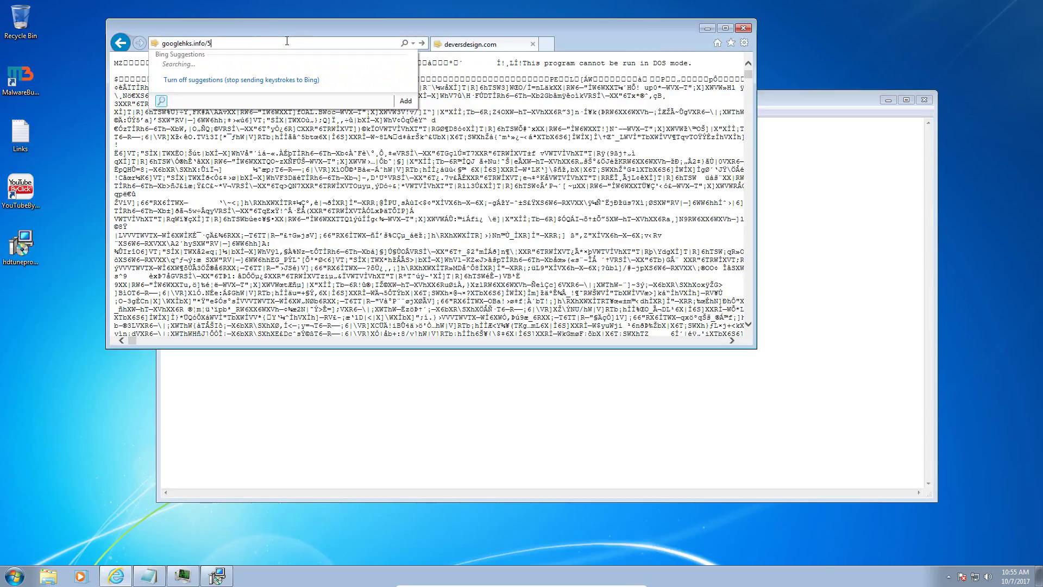
key(Return)
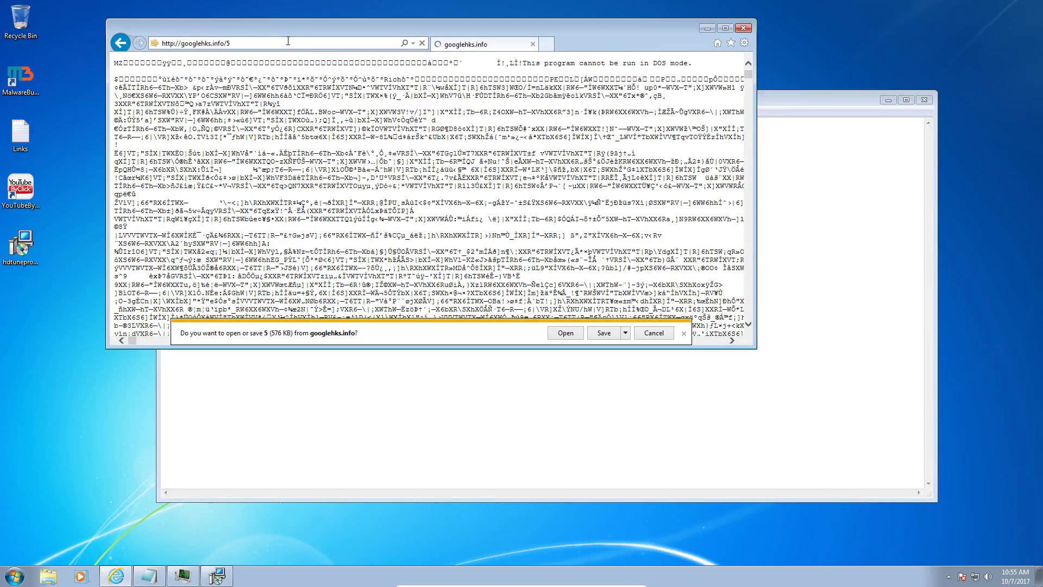
Step: Save the googlehks.info download to the Desktop as 5.exe and open it
click(625, 334)
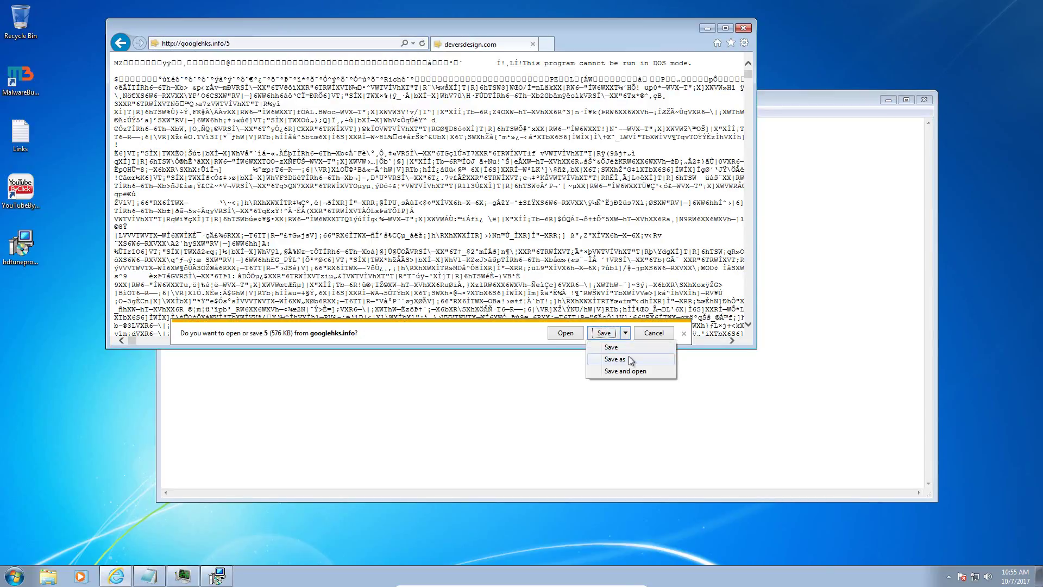
click(631, 361)
click(495, 360)
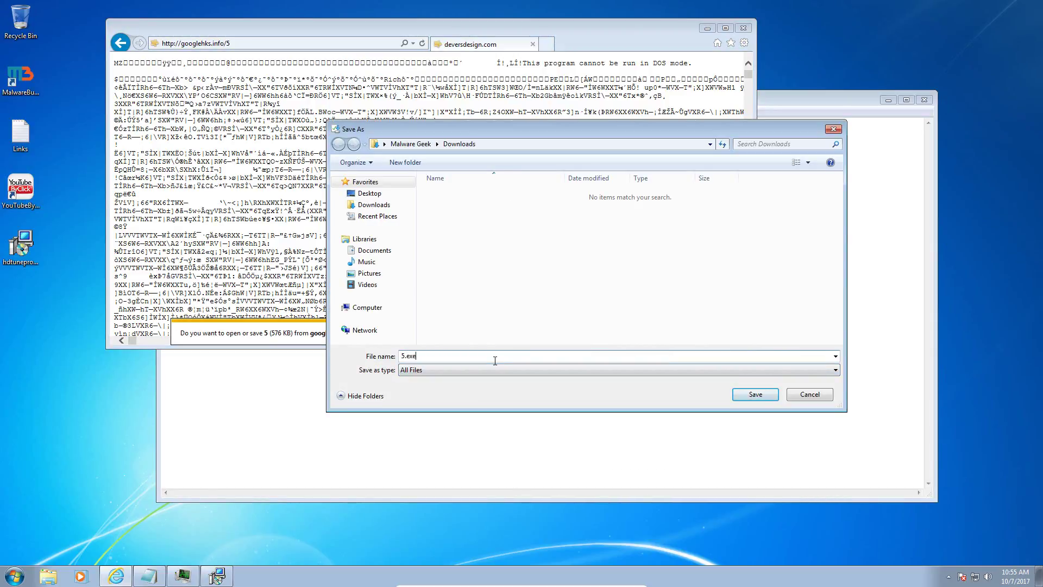
click(369, 194)
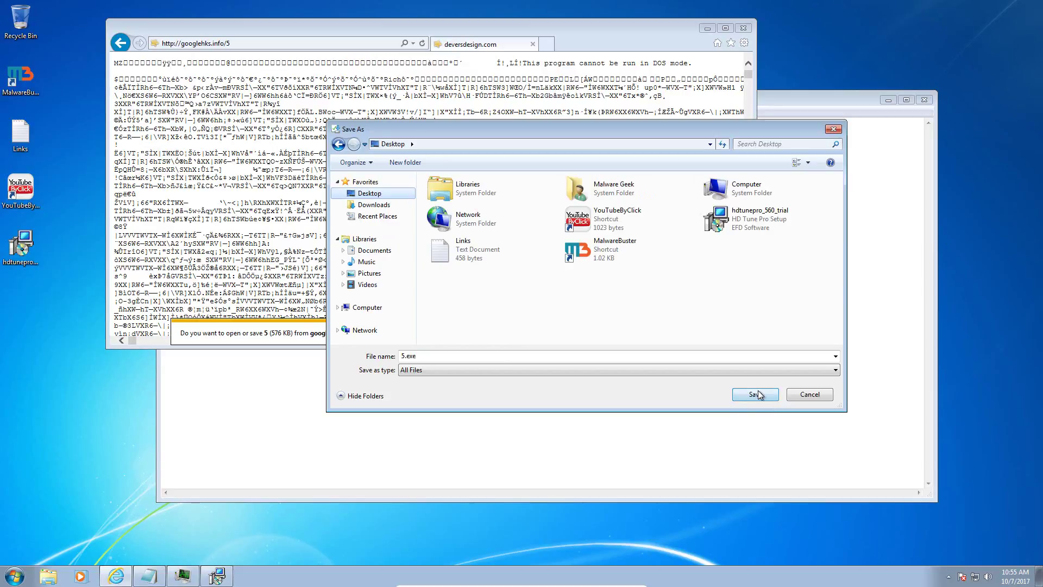
click(756, 395)
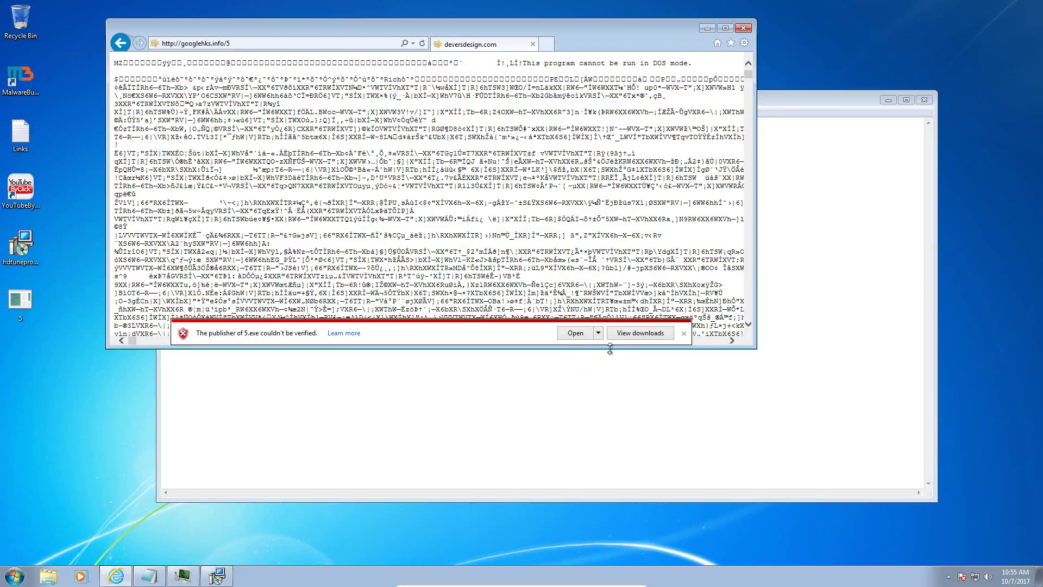
click(565, 333)
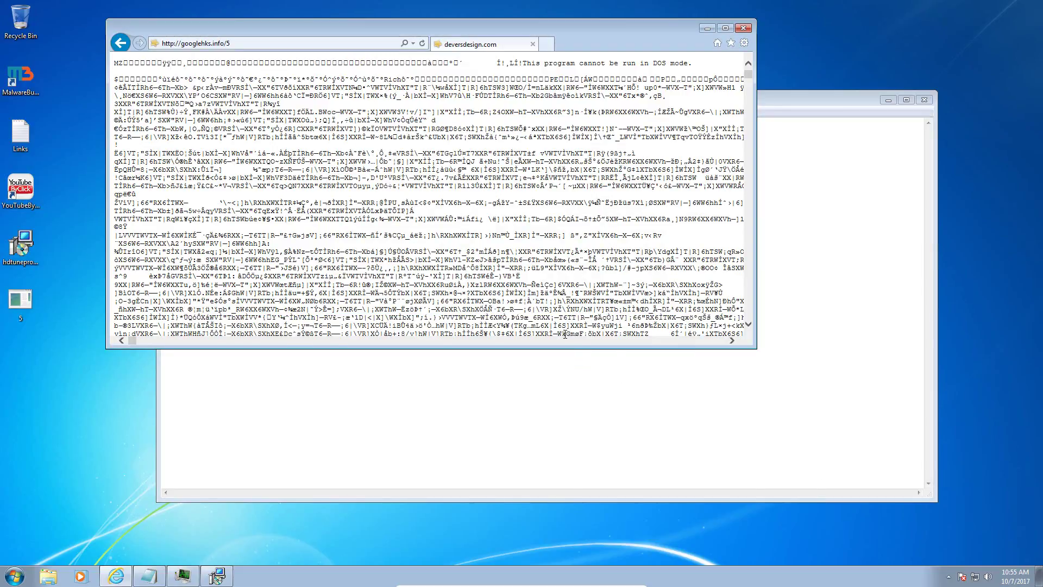
Step: Bring up Windows Task Manager and select the 5.exe process in the process list to inspect it
right_click(284, 580)
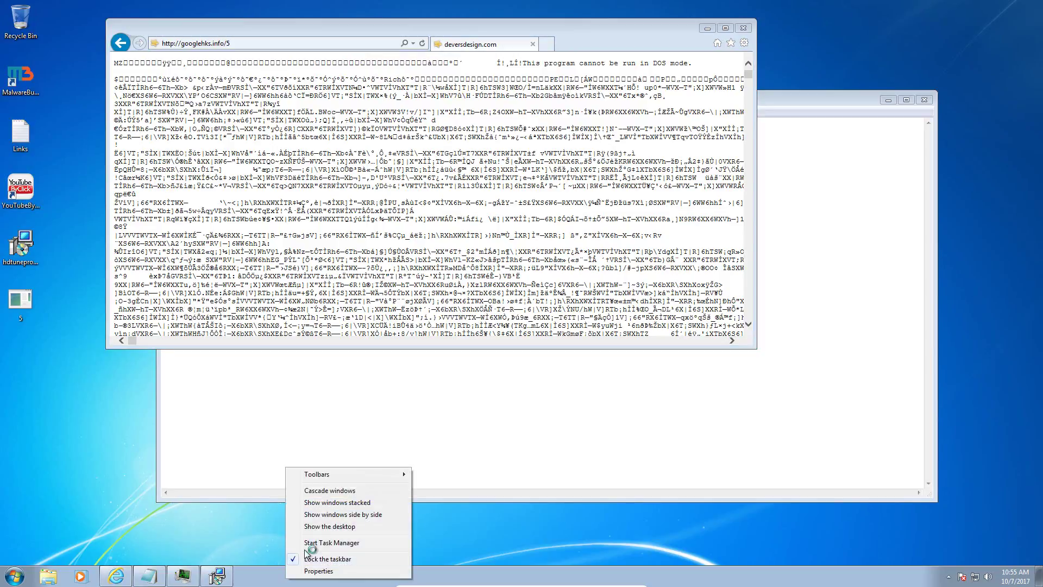
click(303, 542)
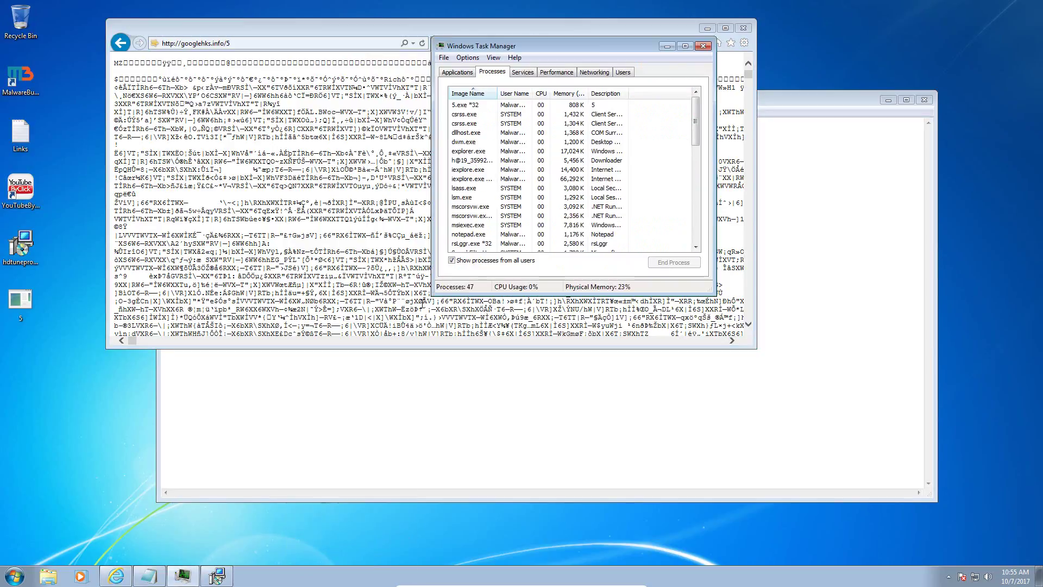
click(535, 106)
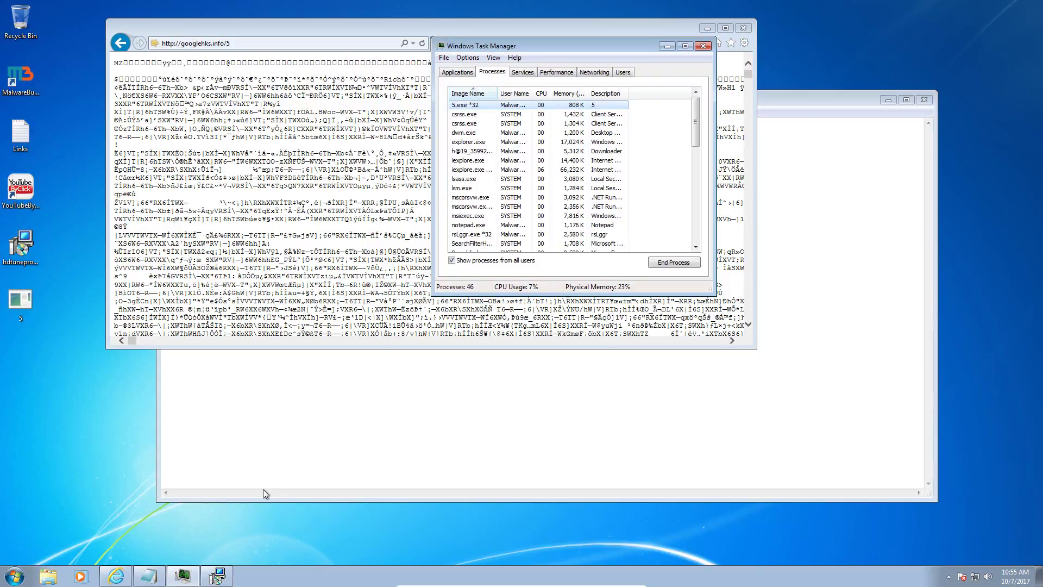
Step: Copy the seventh link, sewolf.ru/inc/smt.exe, from the Links file, load it in Internet Explorer and run the download
click(149, 576)
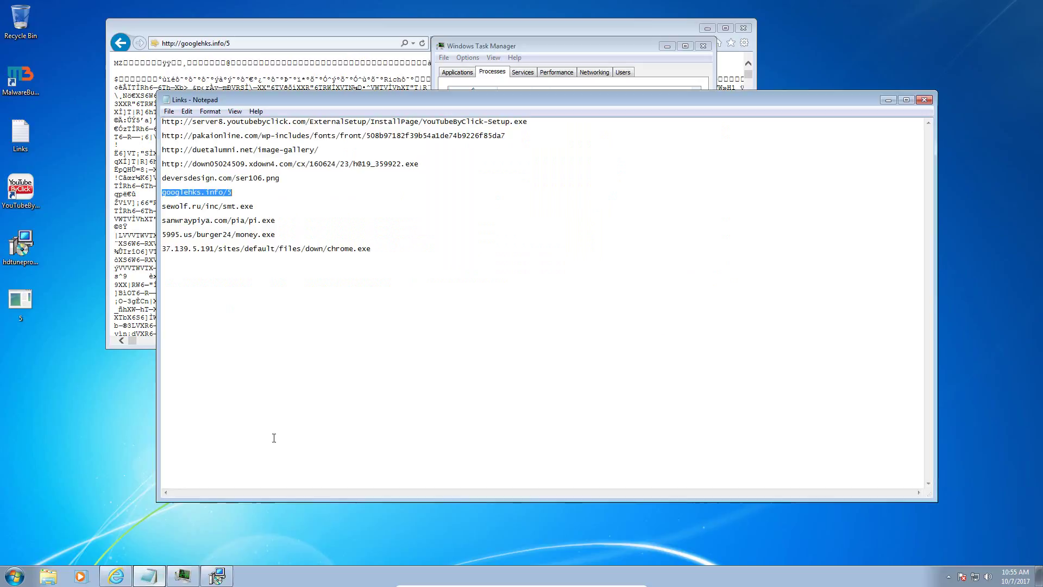
double_click(233, 209)
key(ctrl+c)
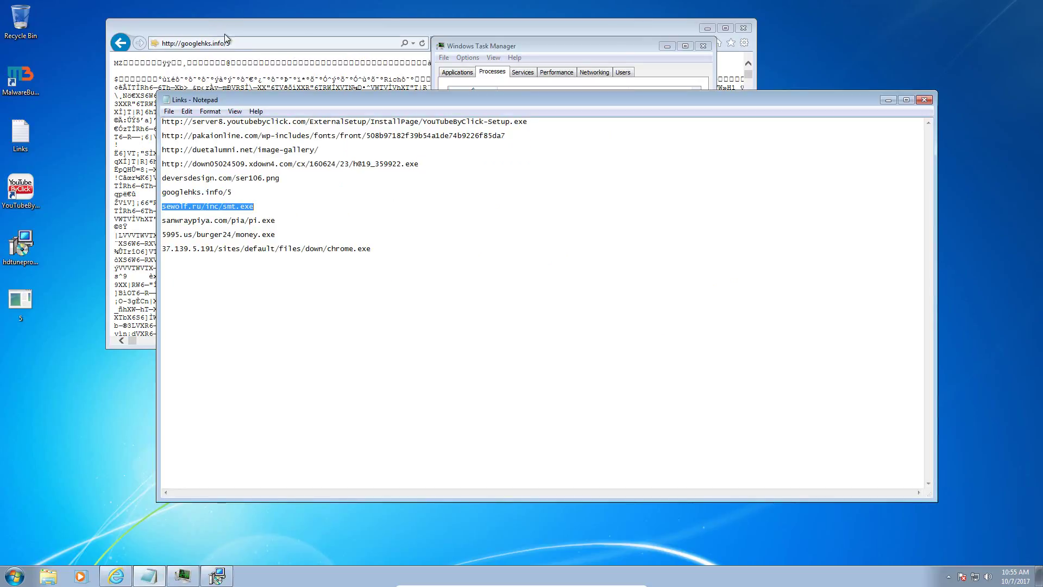
click(232, 44)
key(ctrl+v)
key(Return)
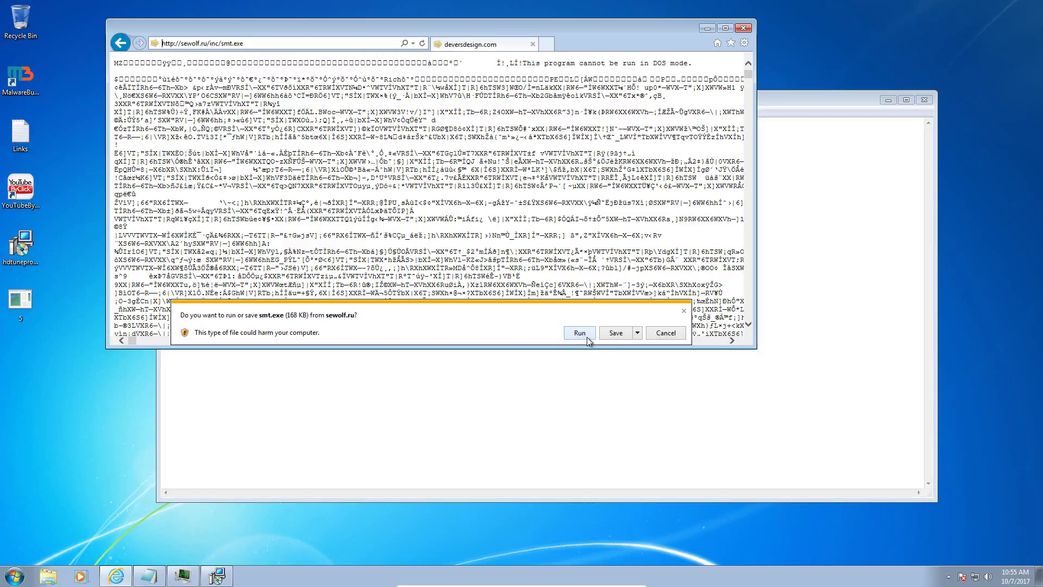
click(579, 333)
click(585, 337)
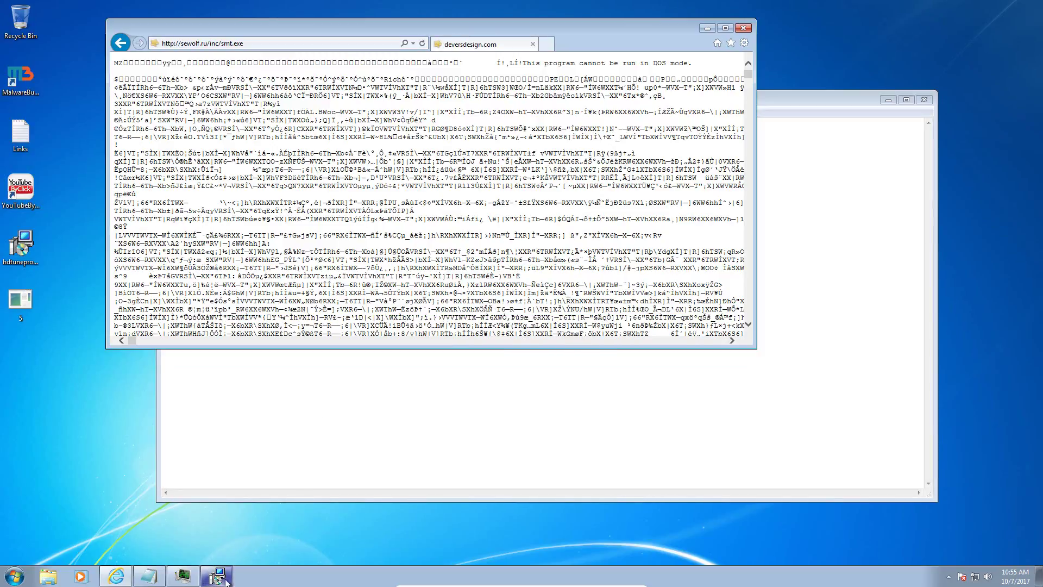
Step: Look through the Windows Task Manager process list for the smt.exe and 5.exe processes
click(183, 575)
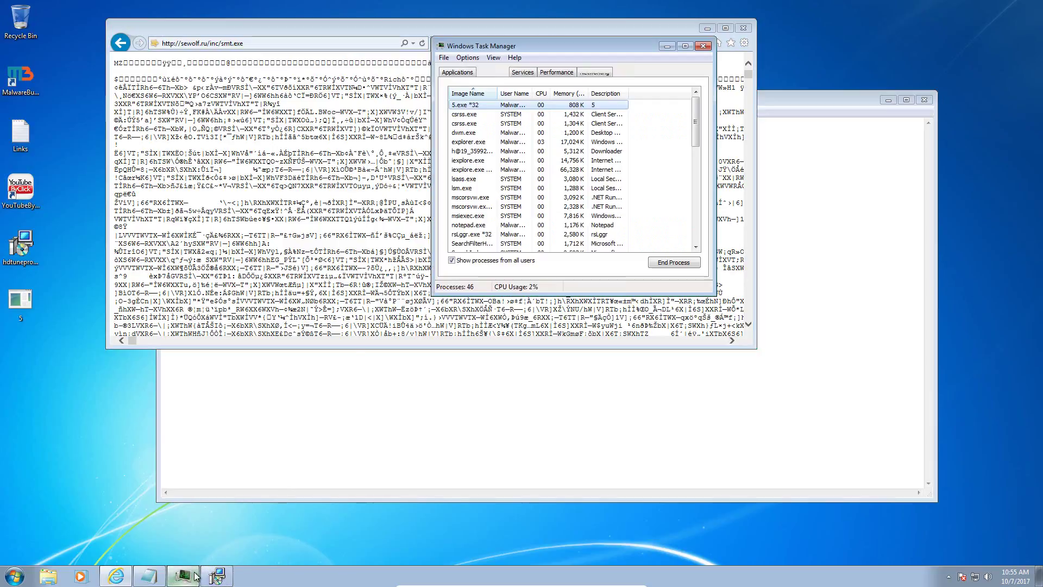
scroll(522, 201, down, 3)
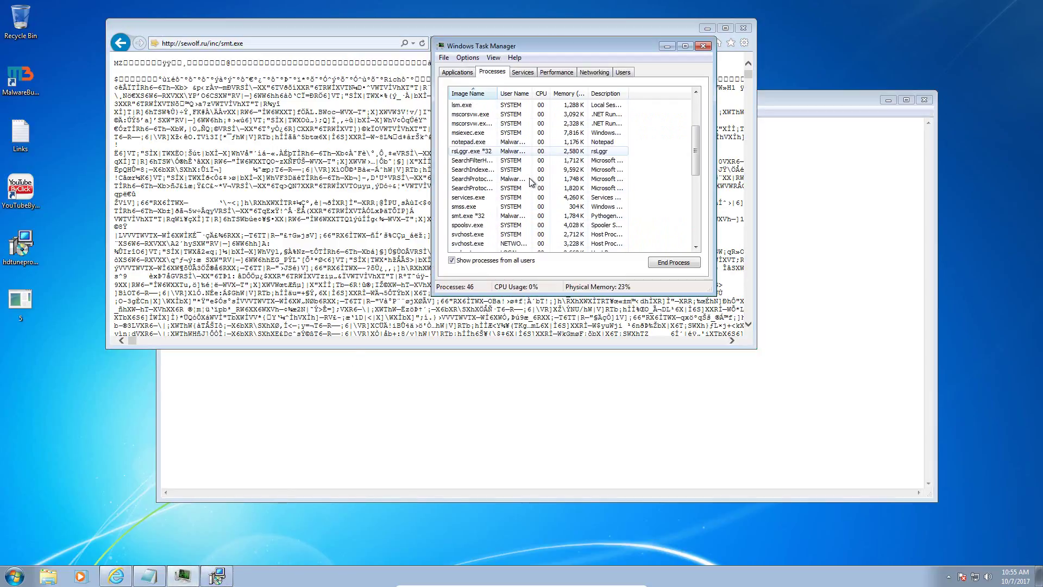
click(487, 216)
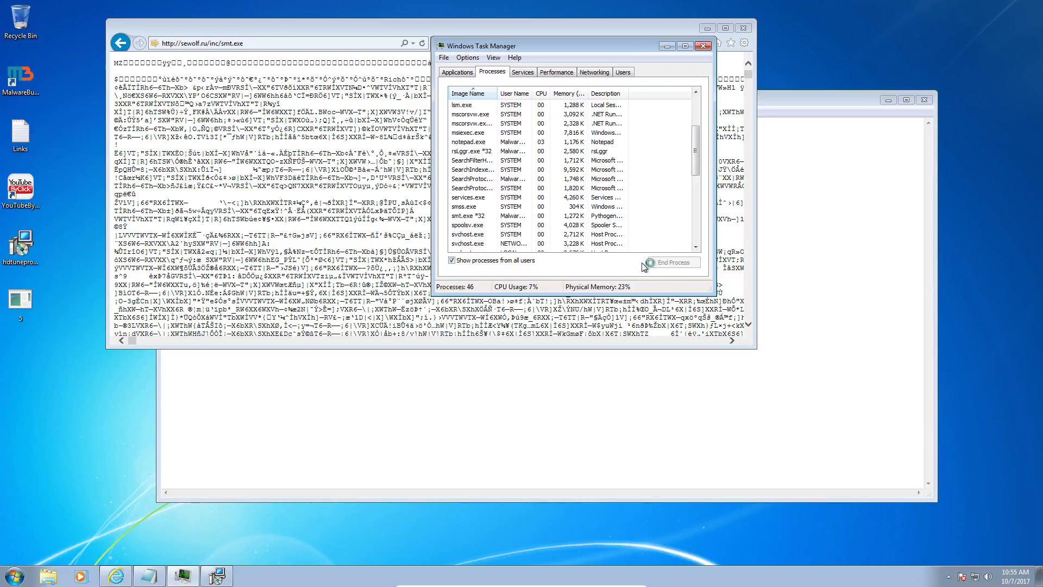
scroll(601, 217, up, 3)
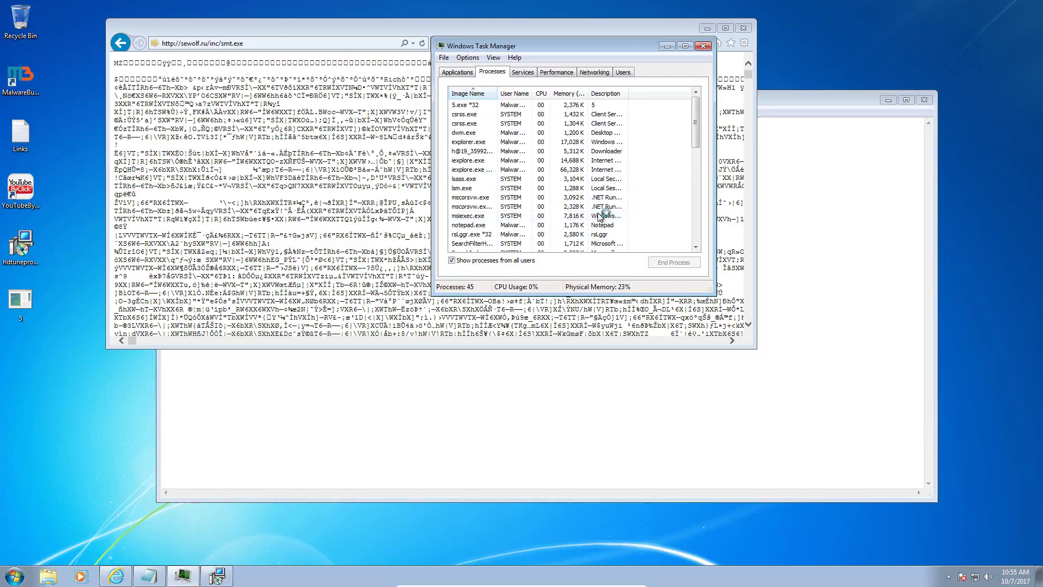
scroll(600, 218, down, 5)
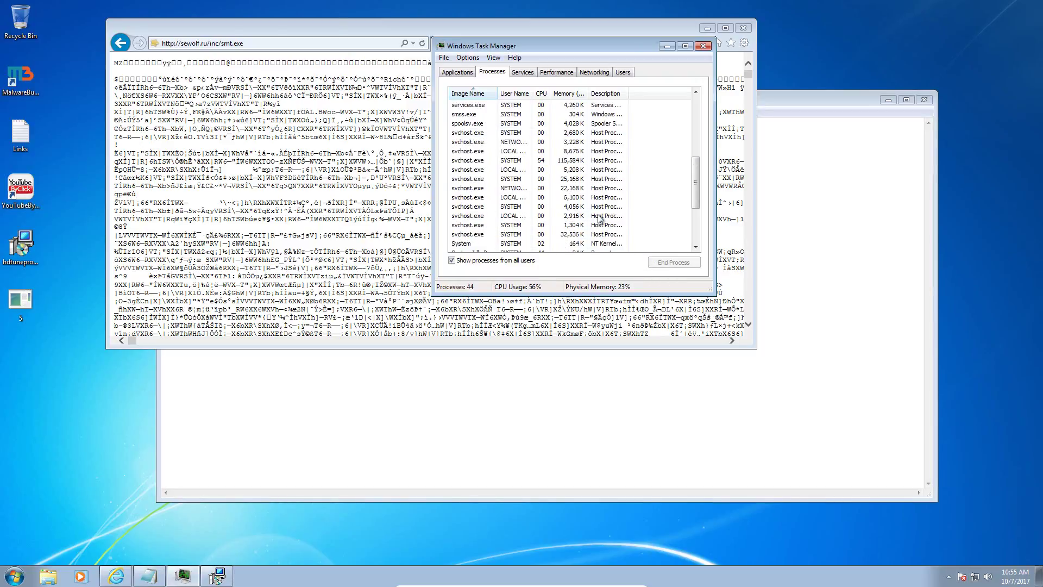
scroll(600, 218, up, 5)
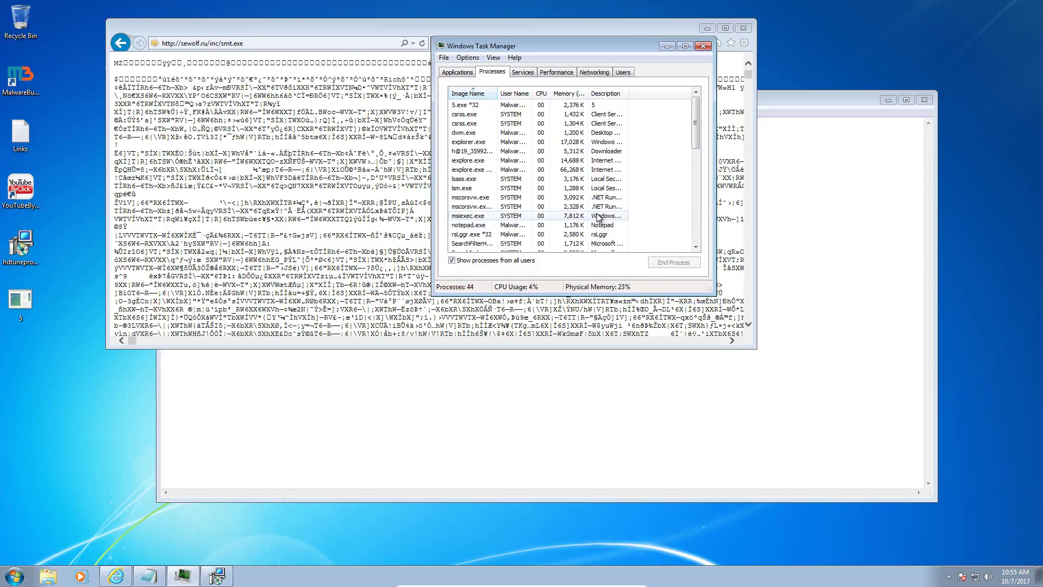
click(377, 169)
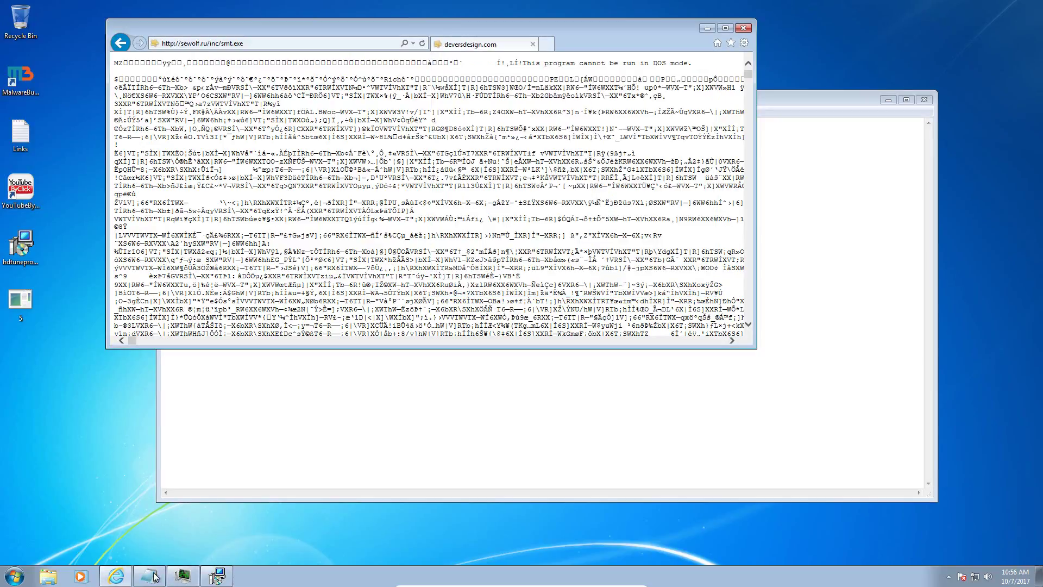
Step: Copy the eighth link, sanwraypiya.com/pia/pi.exe, from the Links file, load it in Internet Explorer and run the download
click(149, 579)
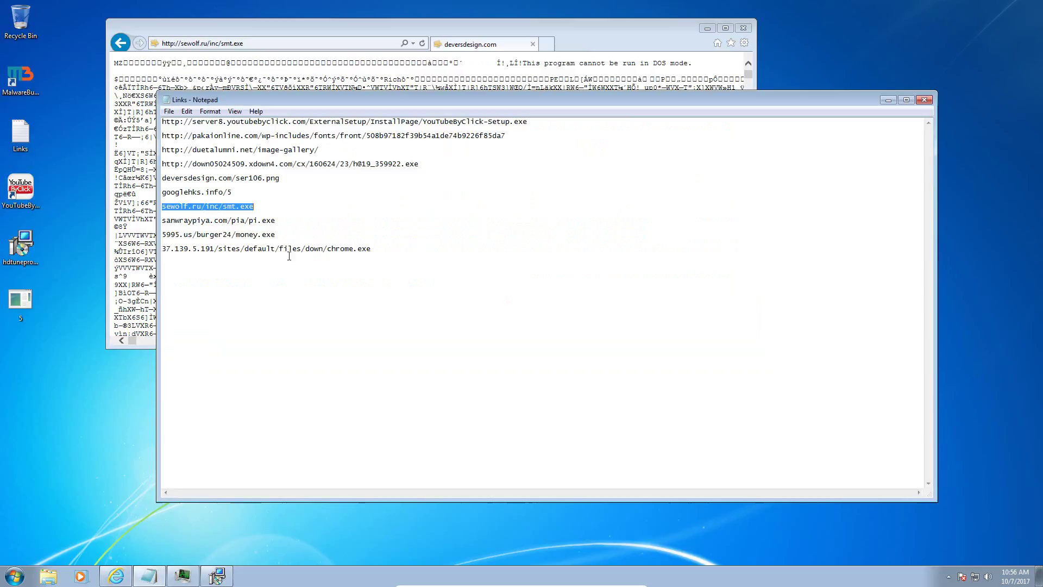
double_click(271, 223)
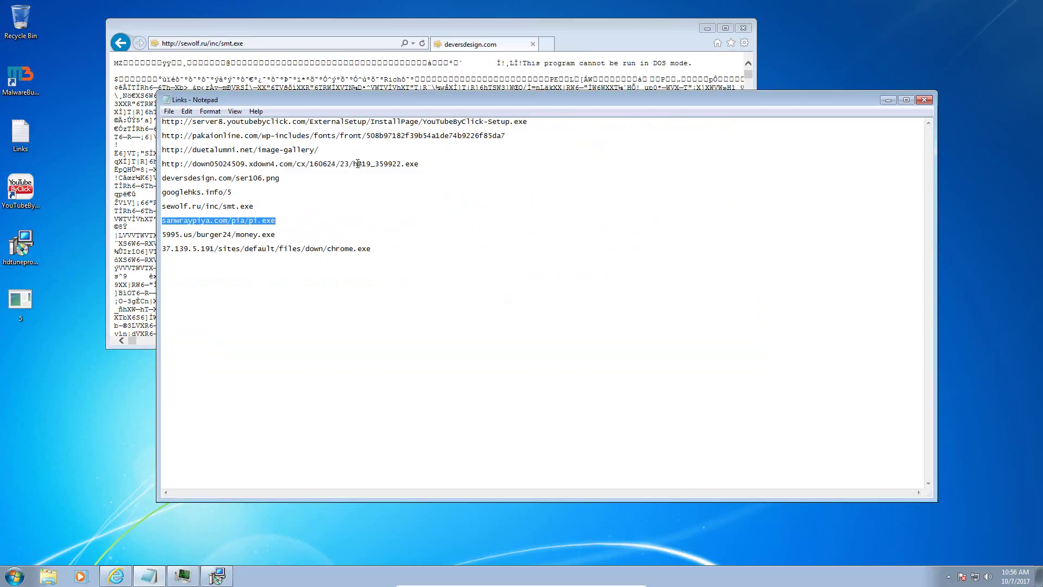
click(418, 42)
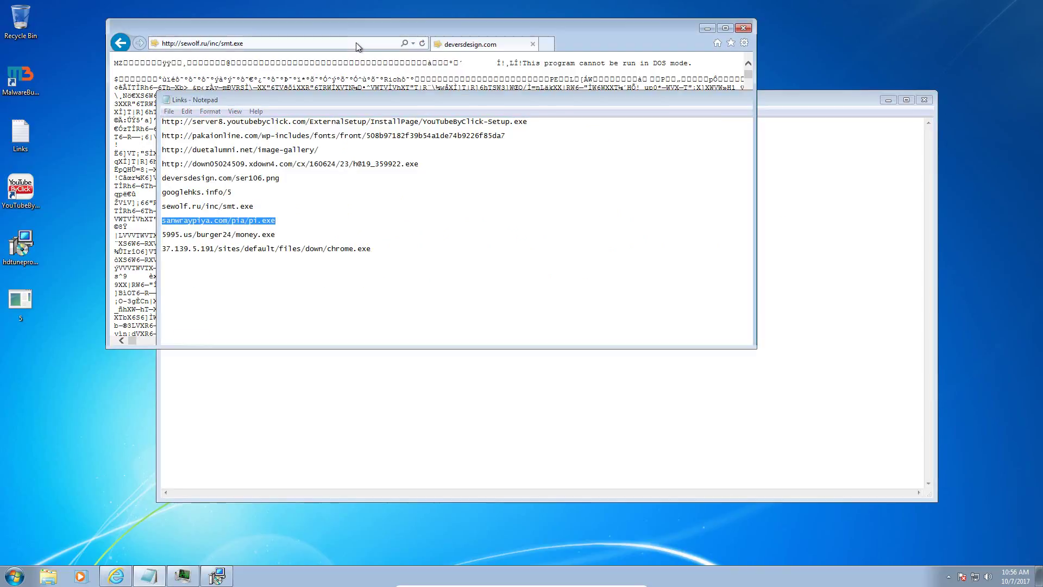
key(ctrl+v)
key(Return)
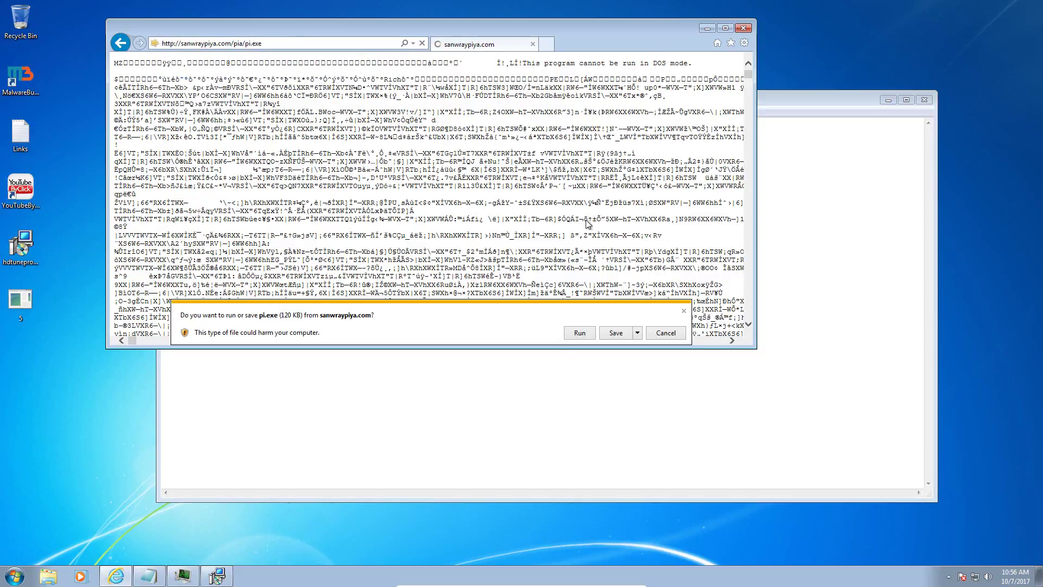
click(587, 333)
click(584, 334)
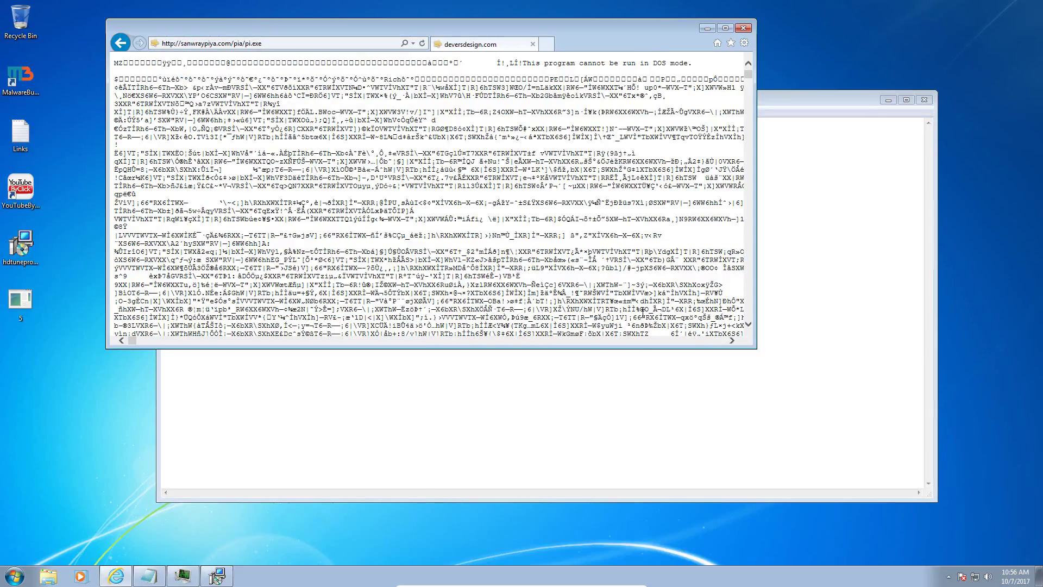
Step: Bring up Windows Task Manager, select the pi.exe process to inspect it, and dismiss the .NET Framework error dialog
click(183, 575)
scroll(605, 218, down, 2)
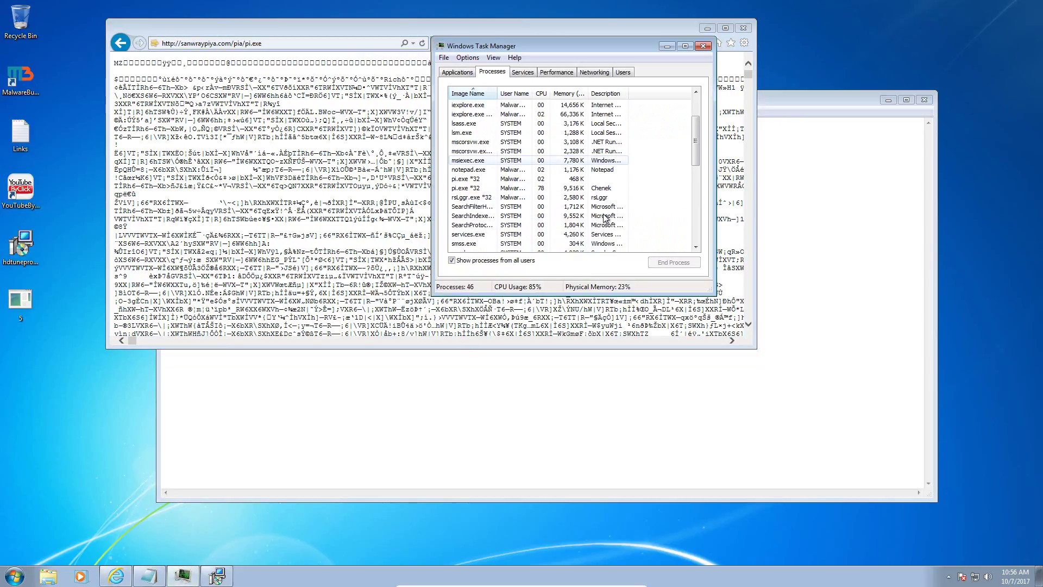
click(524, 188)
click(523, 178)
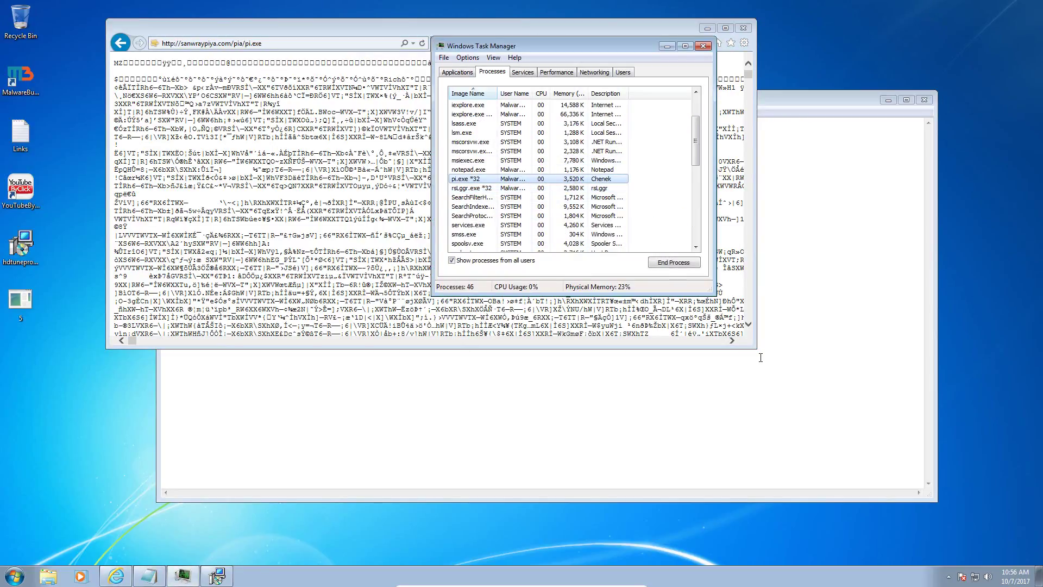
click(426, 311)
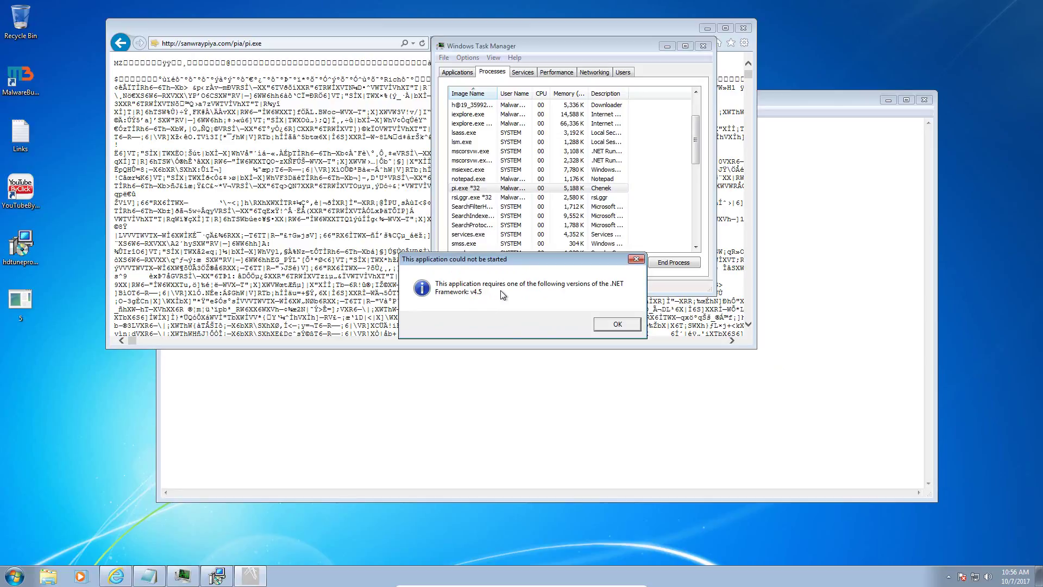
click(617, 324)
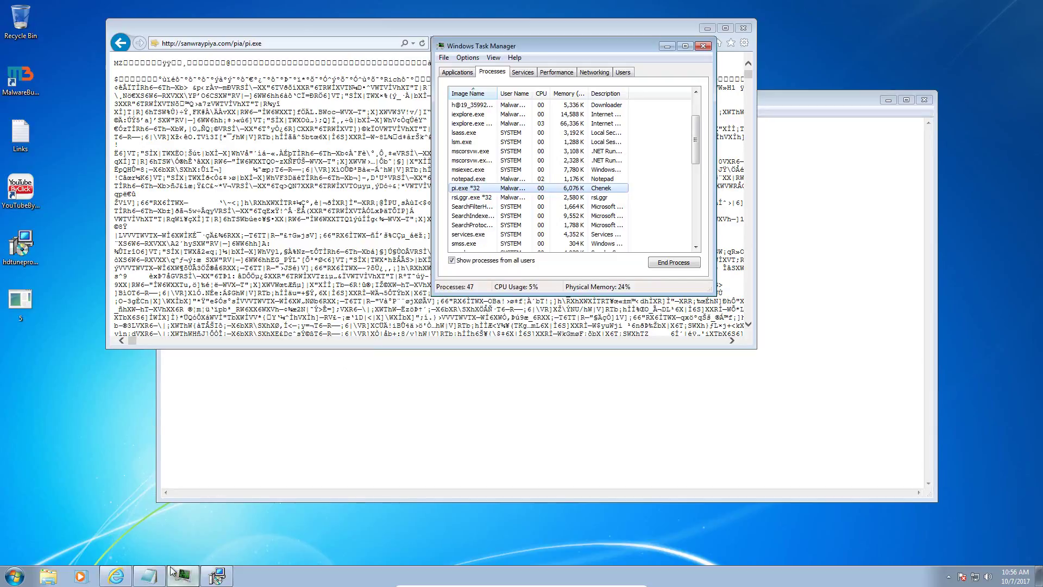
Step: Copy the ninth link, 5995.us/burger24/money.exe, from the Links file, load it in Internet Explorer, run the download and submit its CityCloud dialog
click(148, 576)
key(Down)
key(Down)
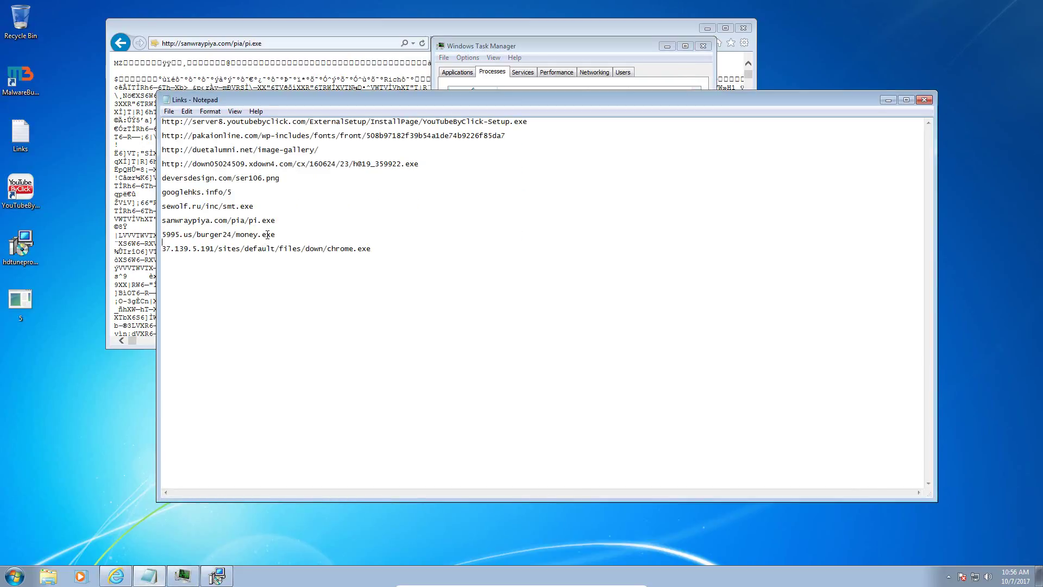
key(shift+Up)
key(ctrl+c)
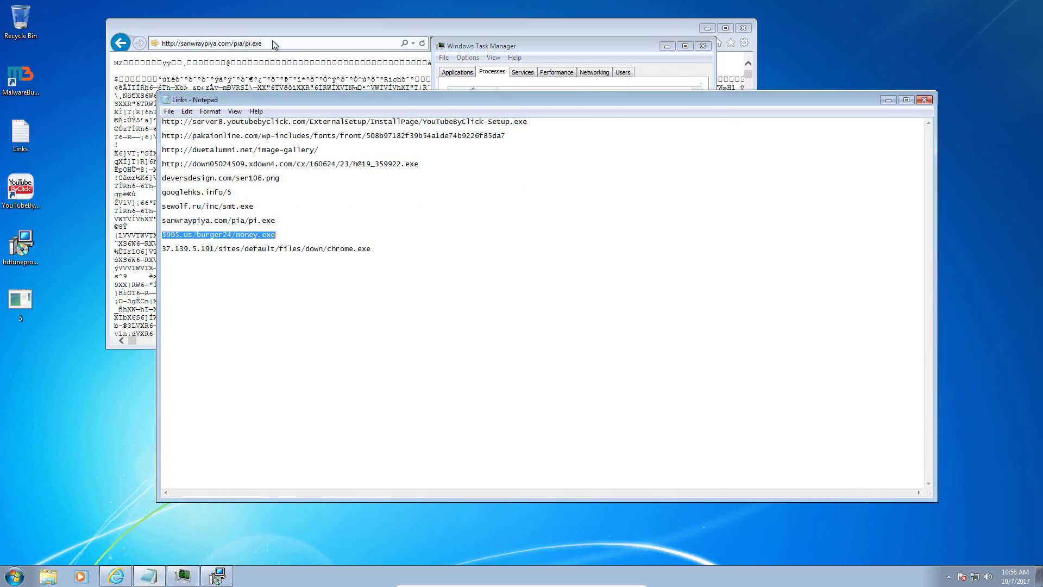
click(511, 31)
key(ctrl+v)
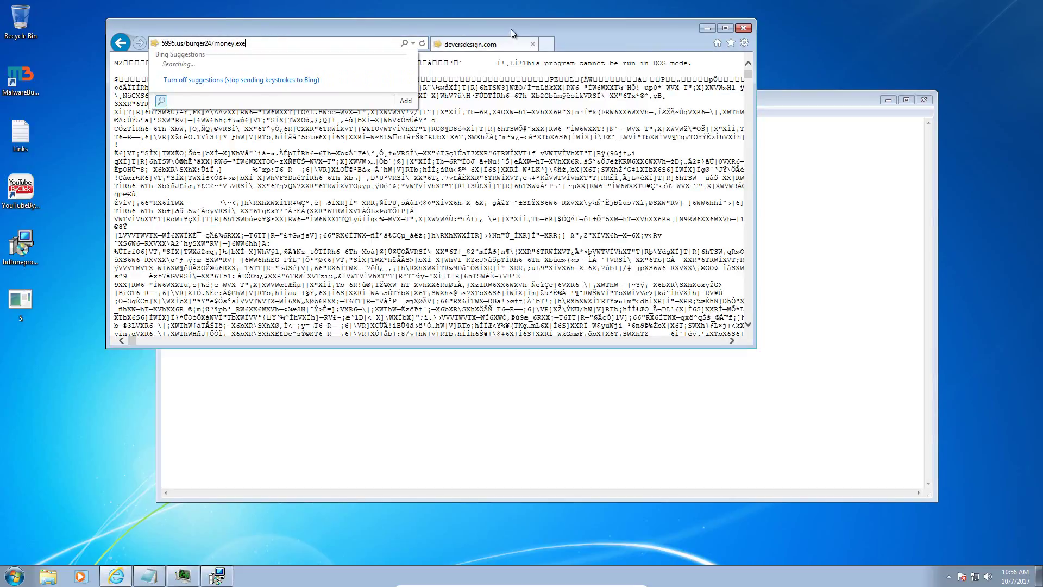
key(Return)
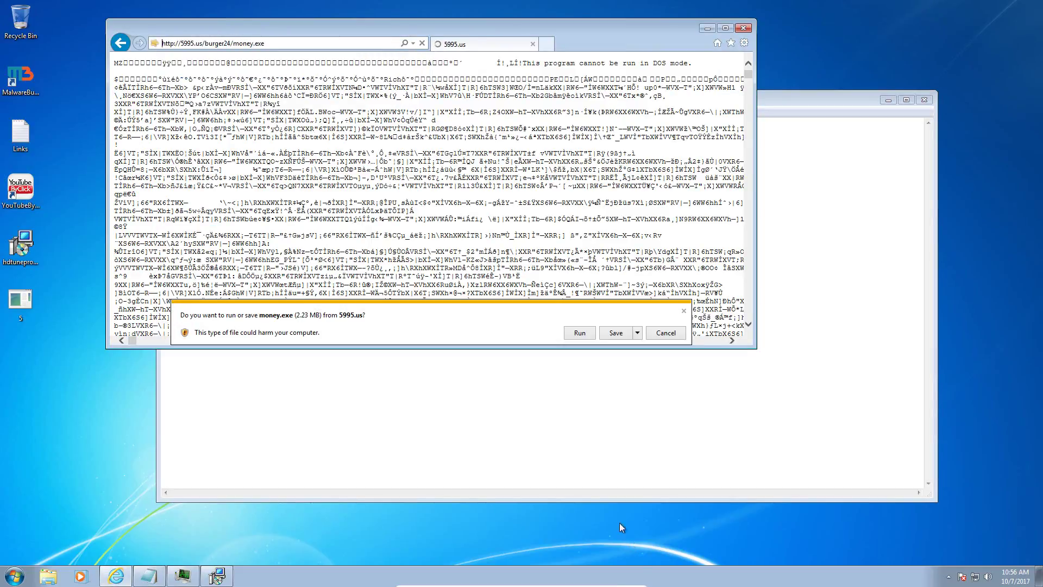
click(579, 333)
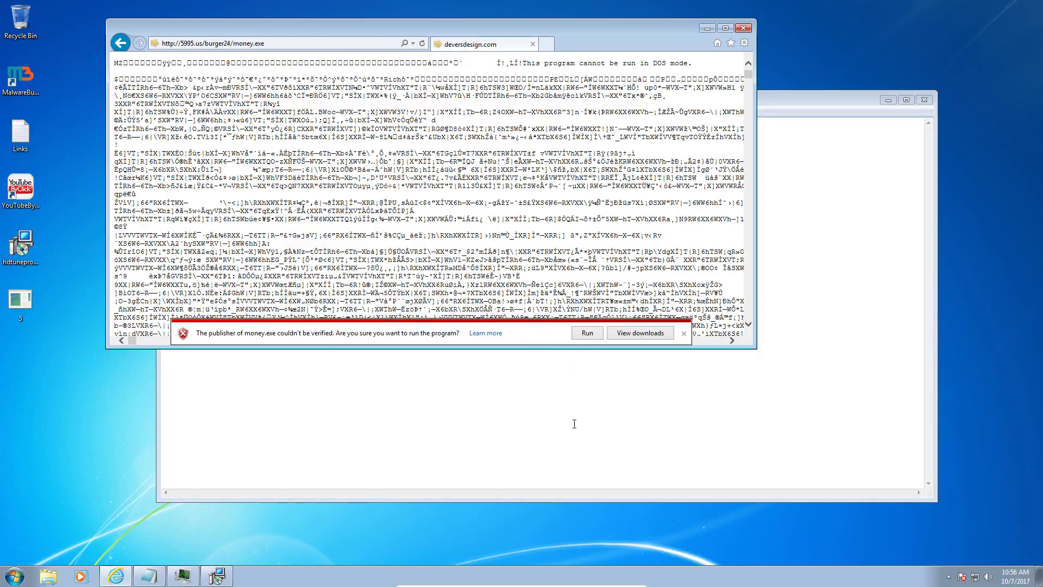
click(584, 333)
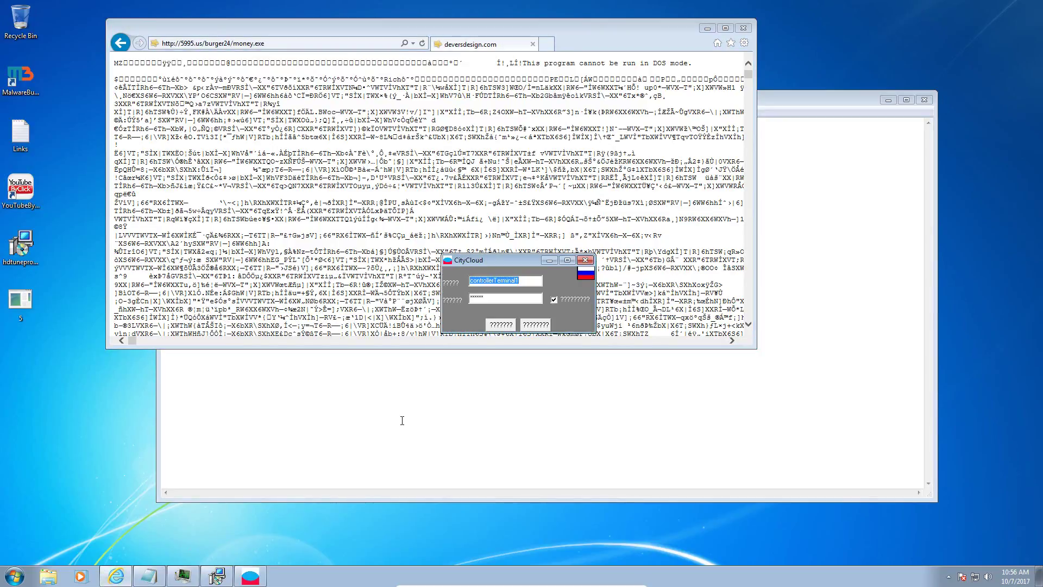
click(506, 326)
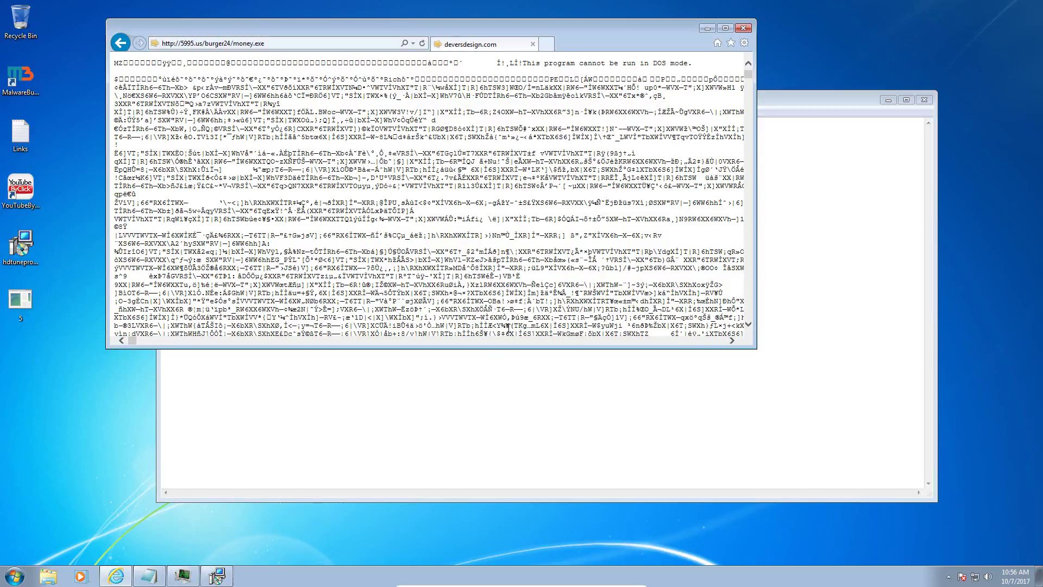
Step: Look through the Windows Task Manager process list for the money.exe process
click(179, 575)
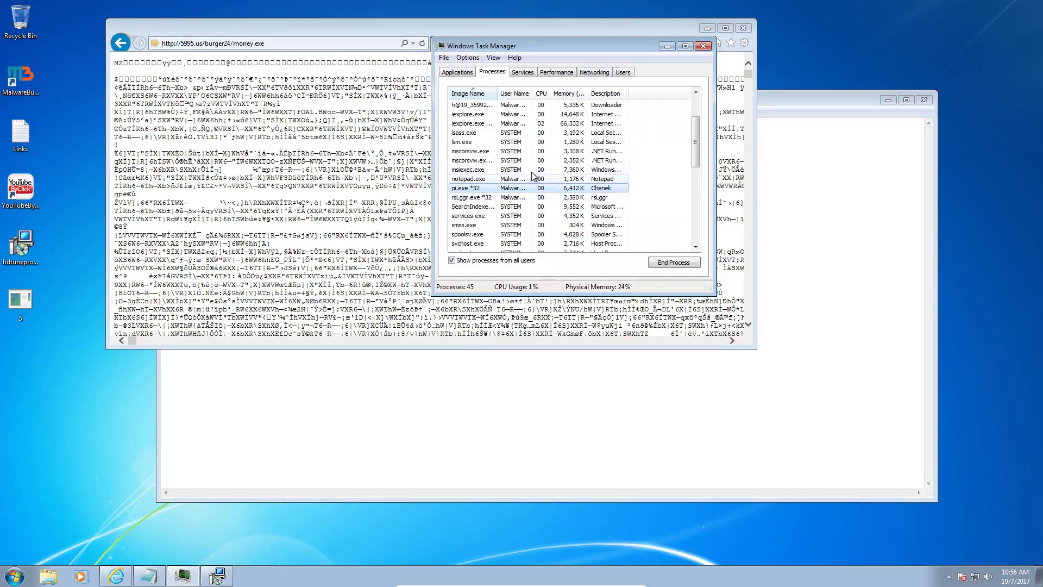
scroll(526, 210, up, 2)
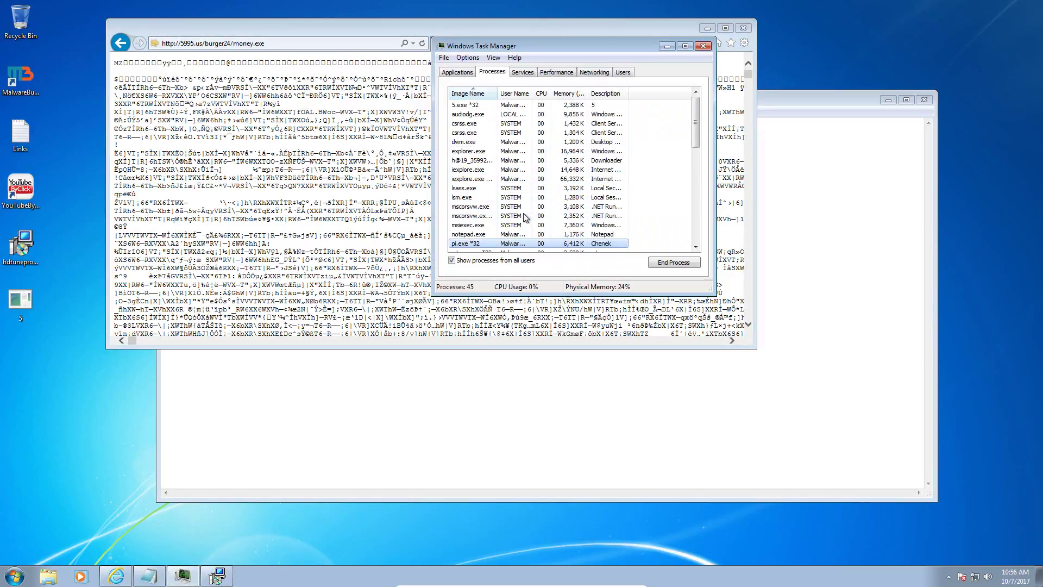
scroll(526, 214, down, 6)
scroll(526, 217, up, 6)
Step: Copy the tenth link, 37.139.5.191/sites/default/files/down/chrome.exe, from the Links file, load it in Internet Explorer and run the download
click(149, 576)
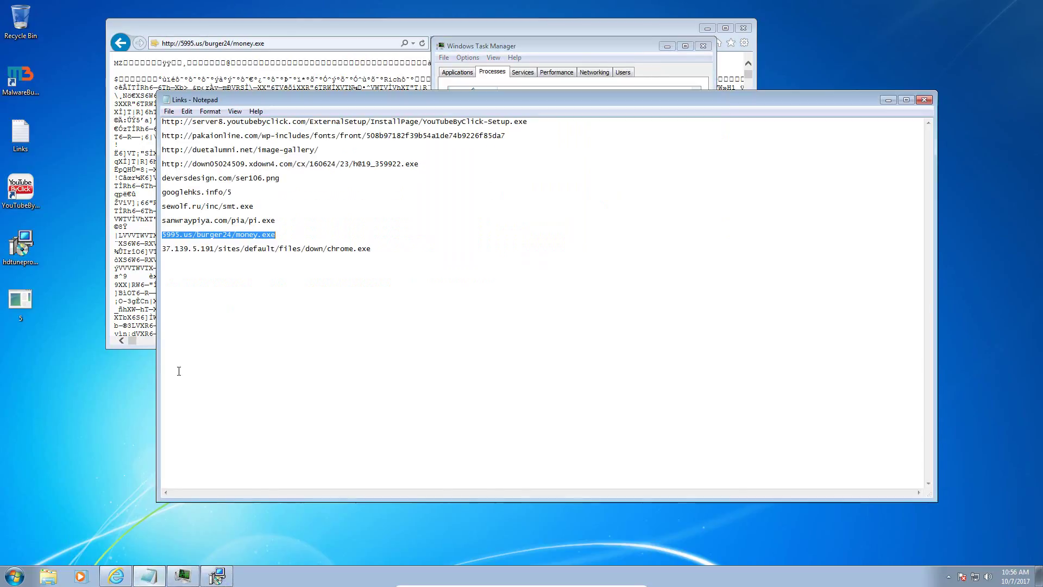
double_click(268, 250)
key(ctrl+c)
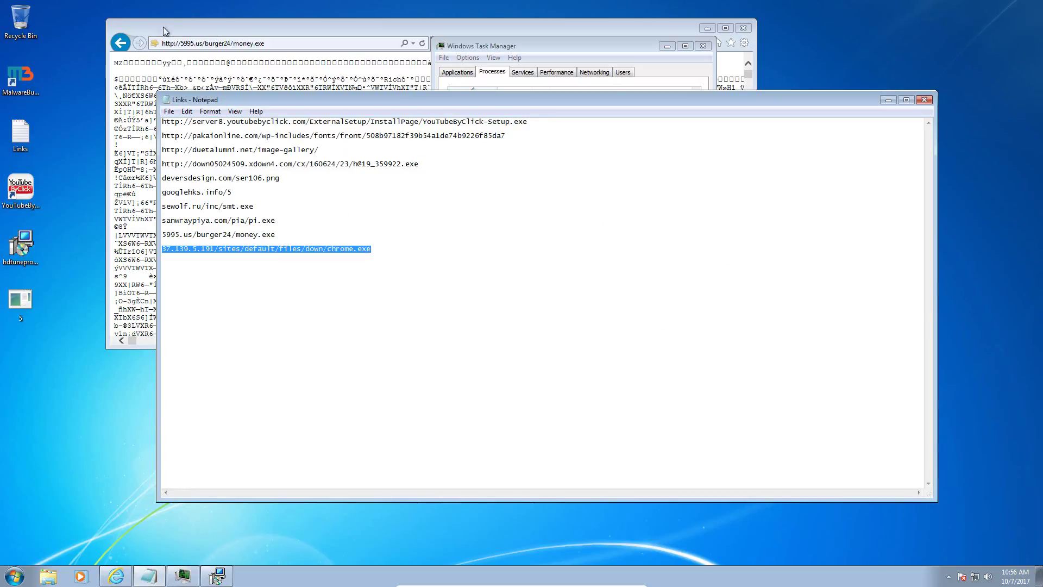
click(197, 42)
key(ctrl+v)
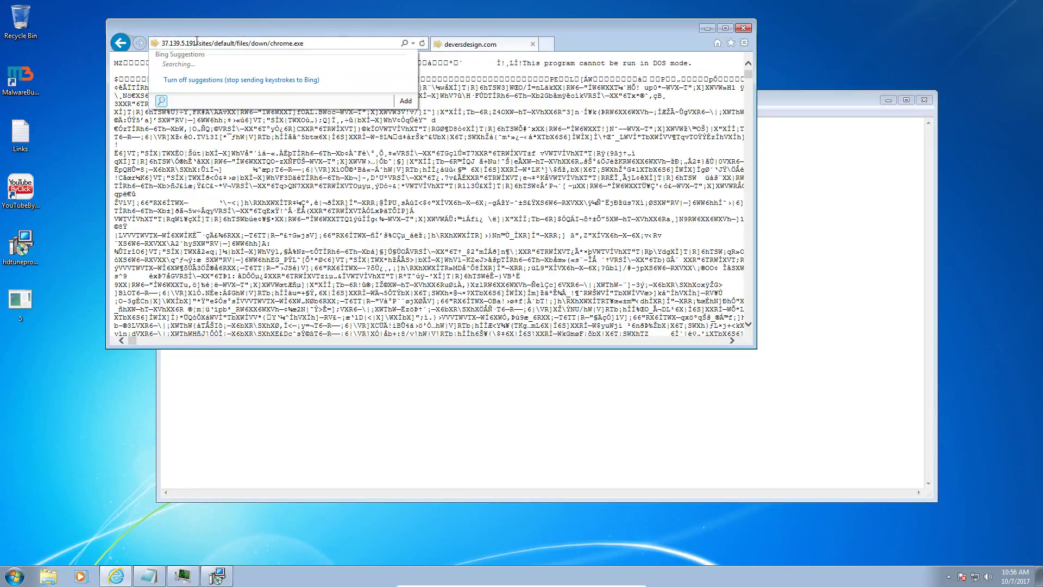
key(Return)
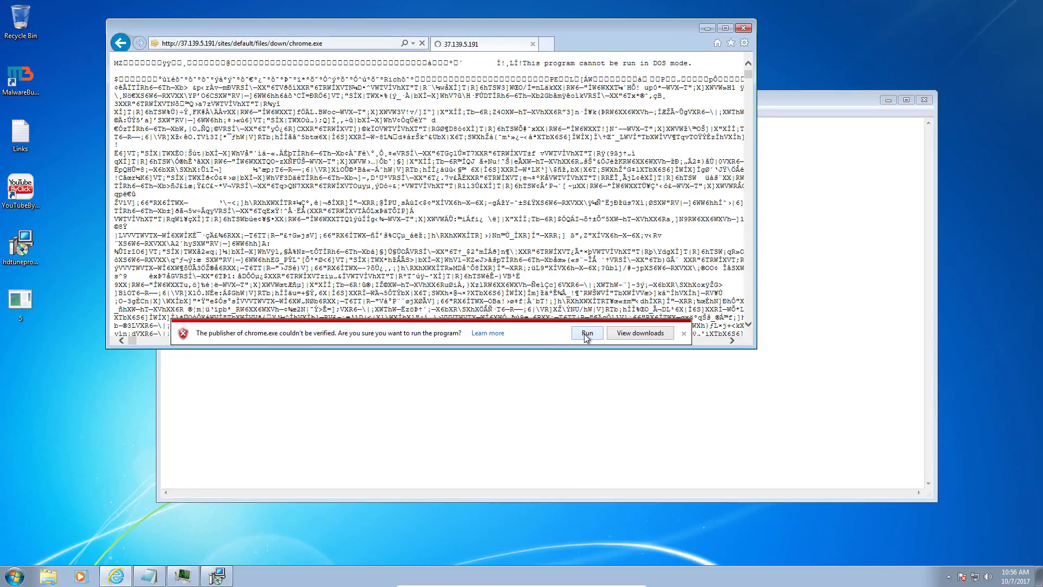
click(586, 334)
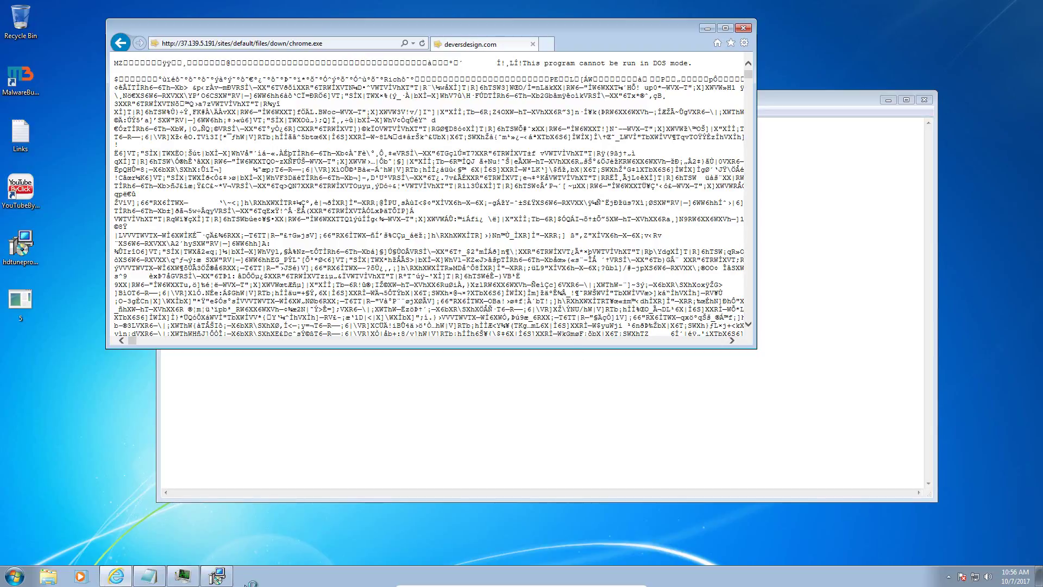
Step: Check the Windows Task Manager process list for chrome.exe and select the h@19_35992 Downloader process to inspect it
click(182, 574)
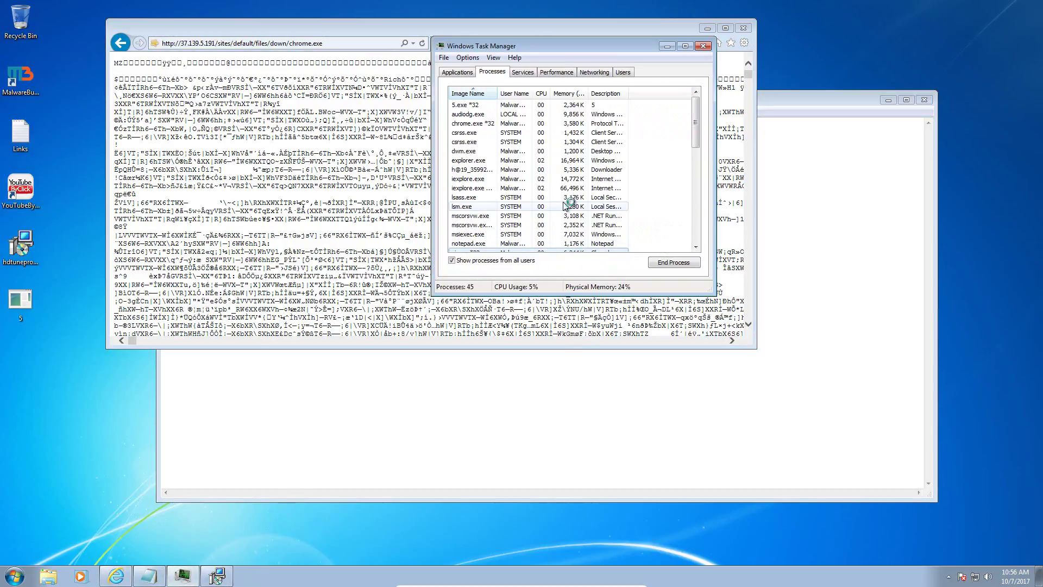
click(559, 123)
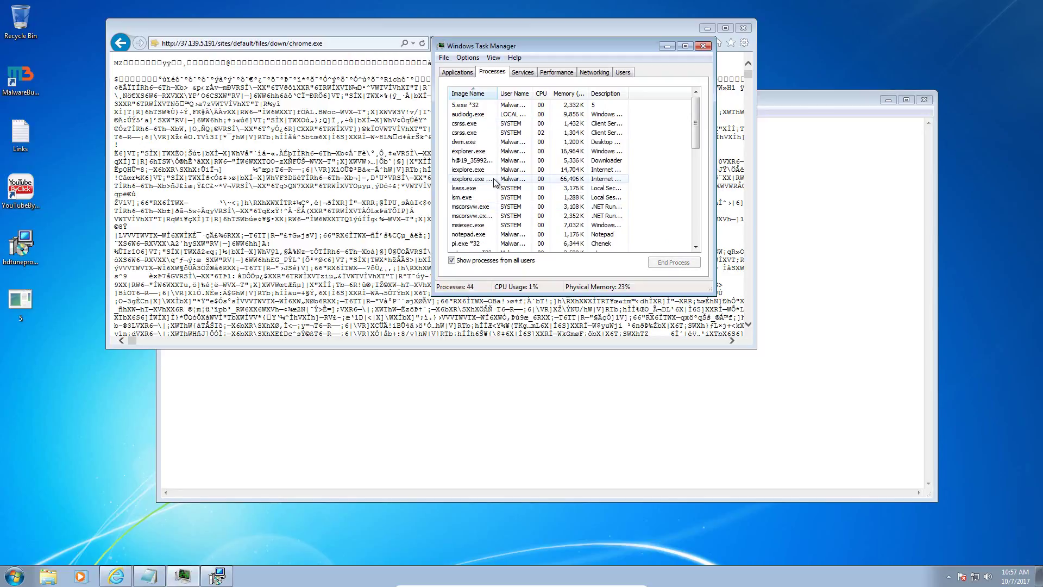
scroll(495, 182, down, 9)
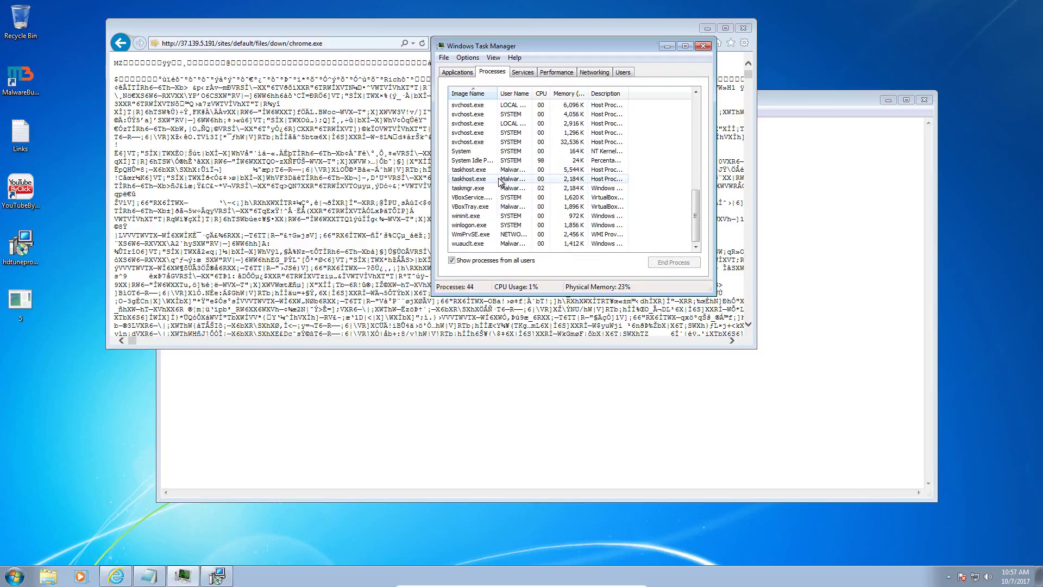
scroll(500, 182, up, 10)
click(499, 151)
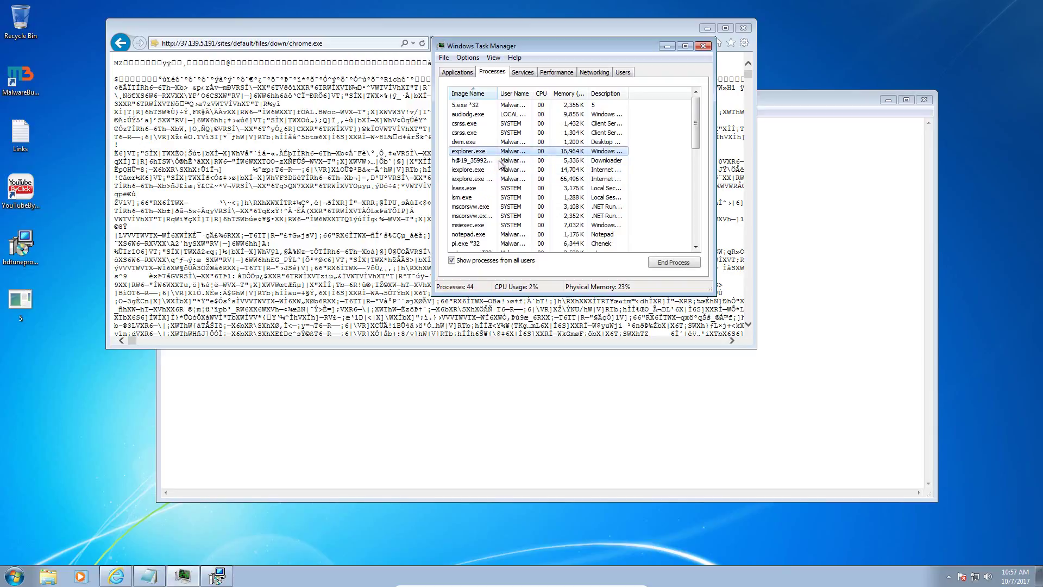
click(500, 161)
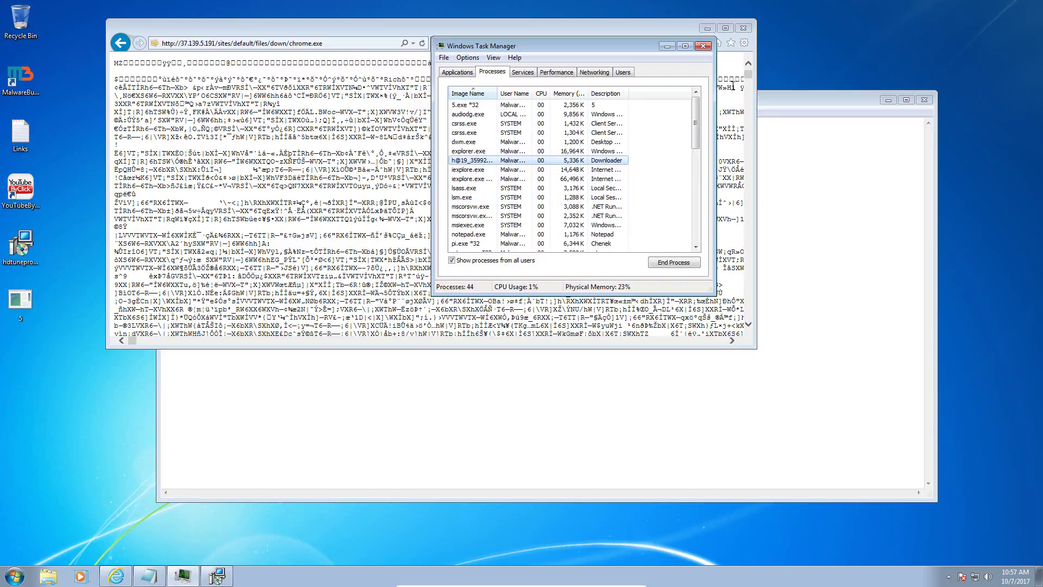
click(815, 100)
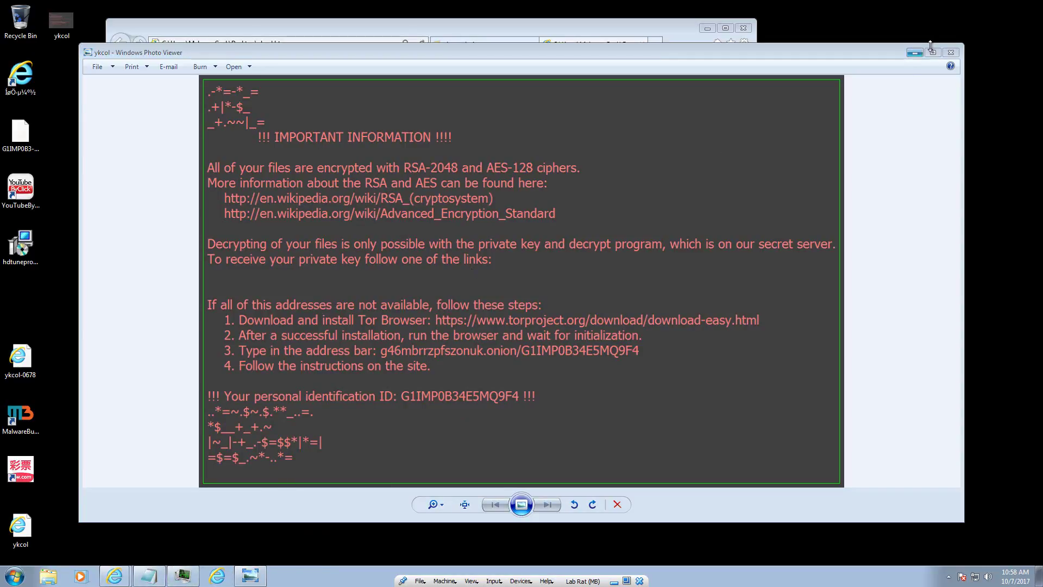
Step: Close the ykcol ransom note image, check the hidden notification area icons and launch MalwareBuster from the desktop
click(957, 53)
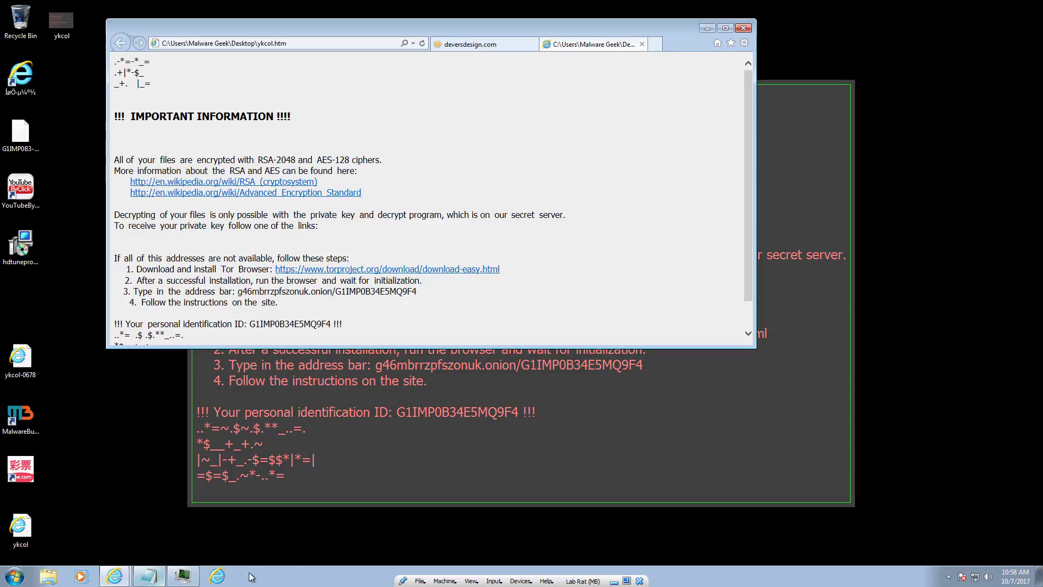
click(948, 576)
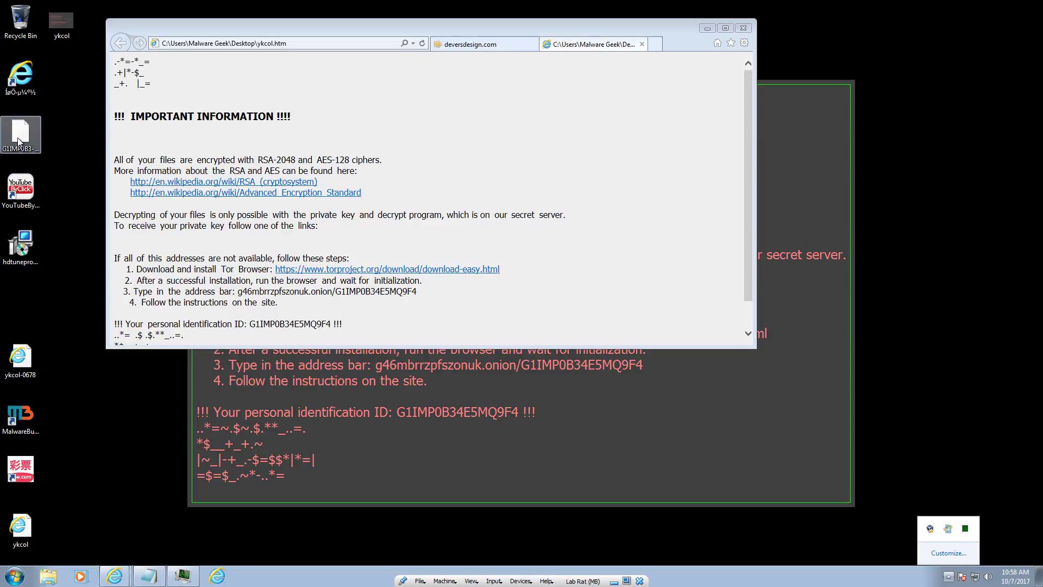
double_click(21, 415)
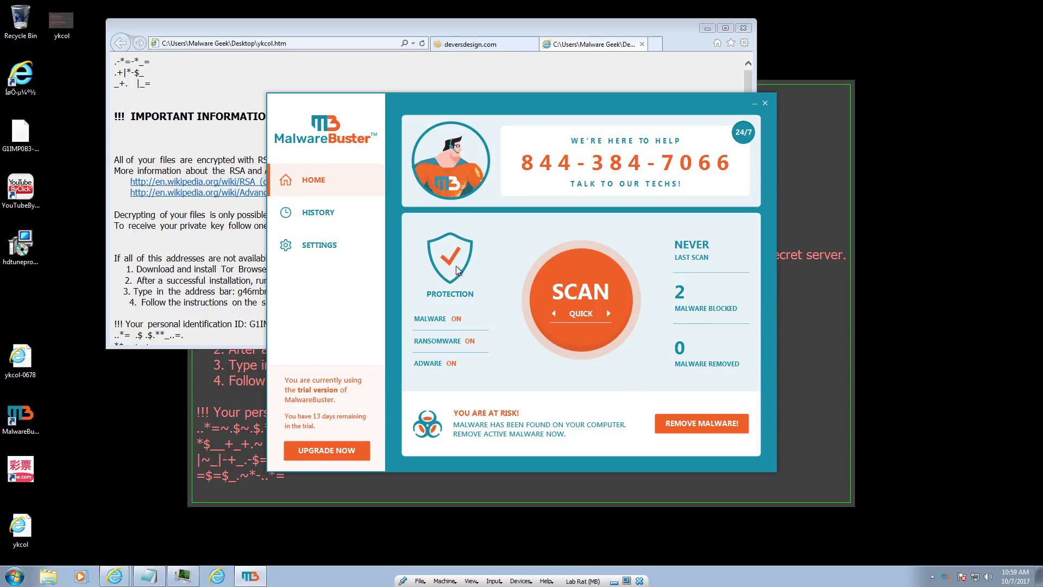
Step: Open the Sample Pictures folder in the Pictures library to check its files for encryption, and close the window
click(48, 576)
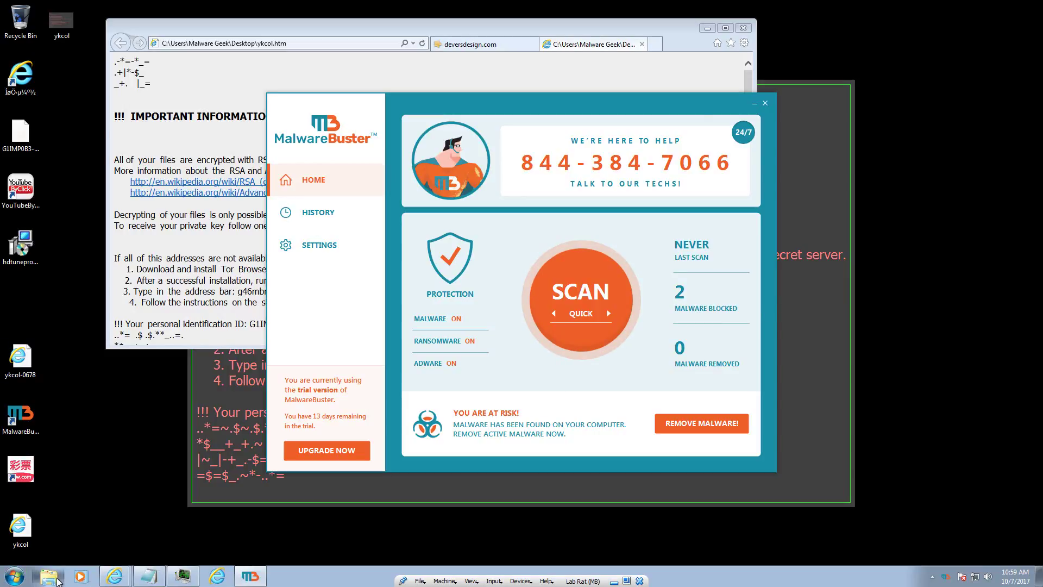
click(252, 258)
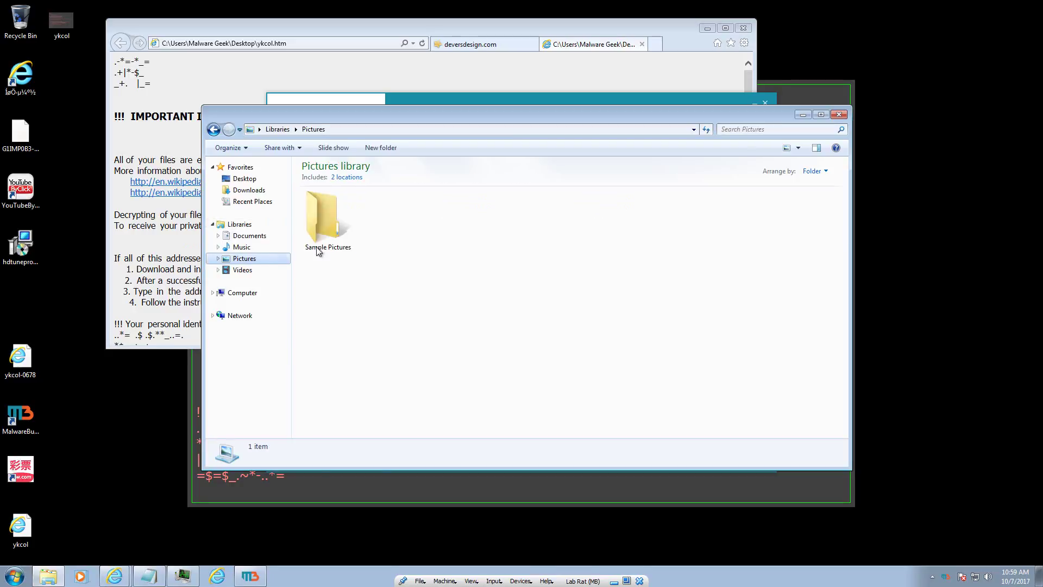
click(327, 245)
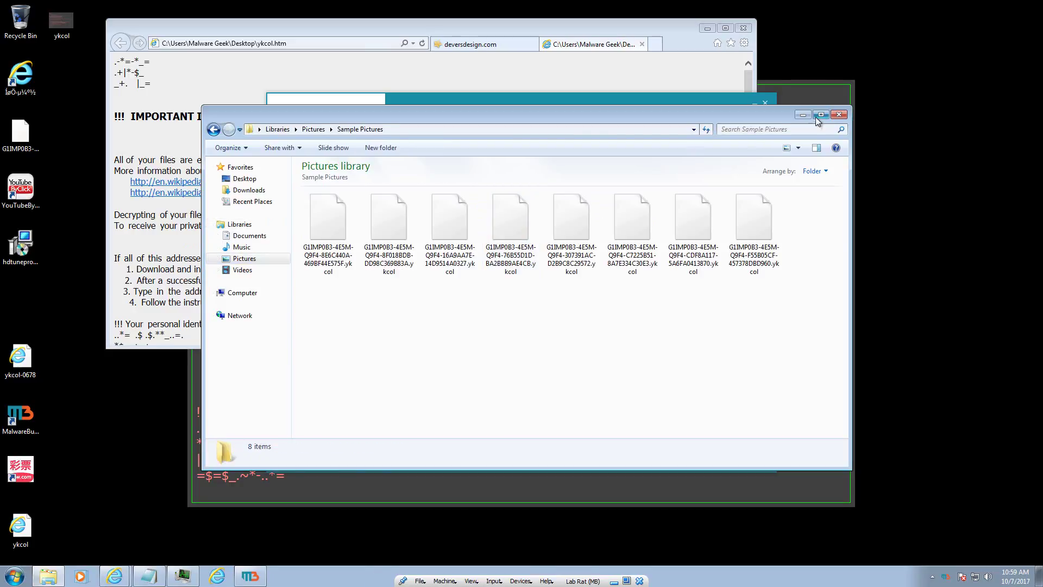
click(841, 115)
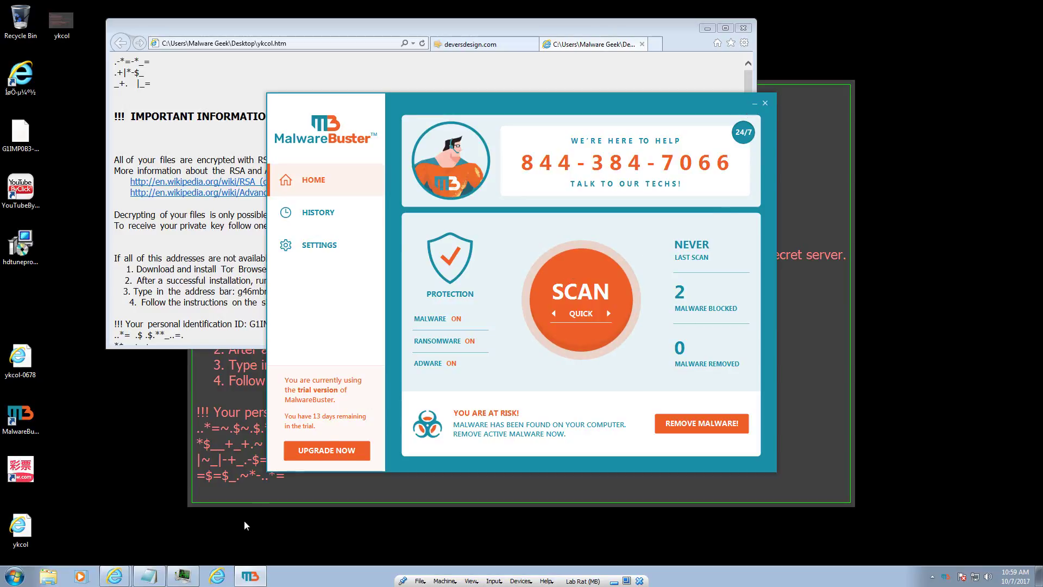
Step: Start Task Manager to look through the running processes, and check the encrypted .ykcol file and the ykcol-0678 ransom note on the desktop
right_click(313, 584)
click(340, 547)
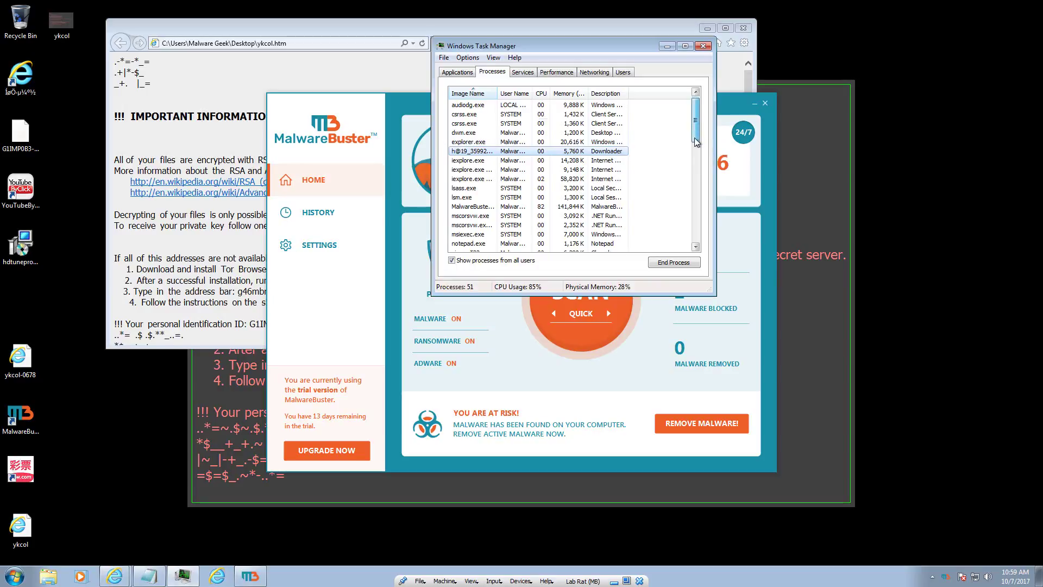
drag(695, 119, 696, 175)
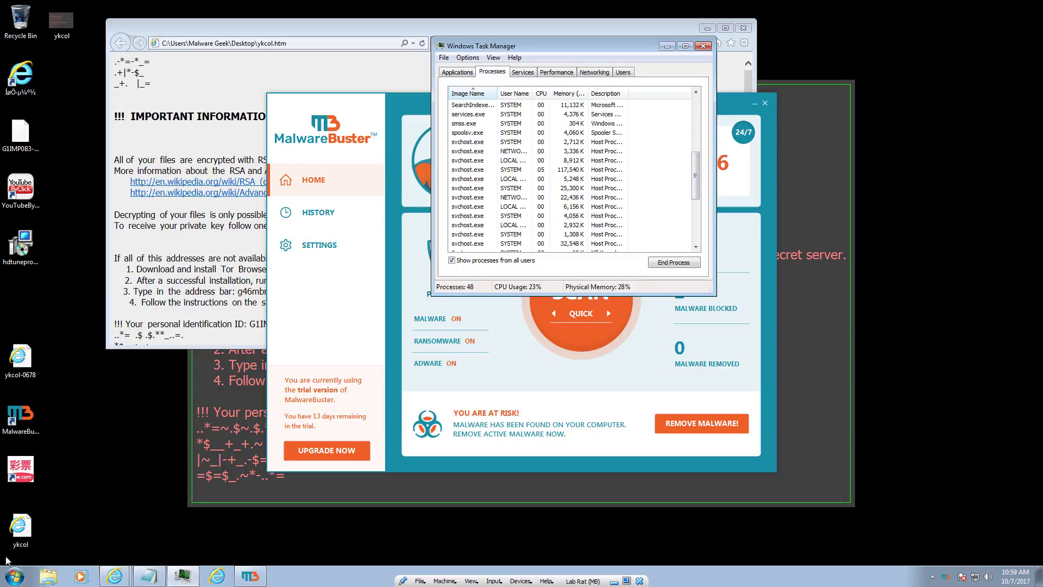
click(24, 147)
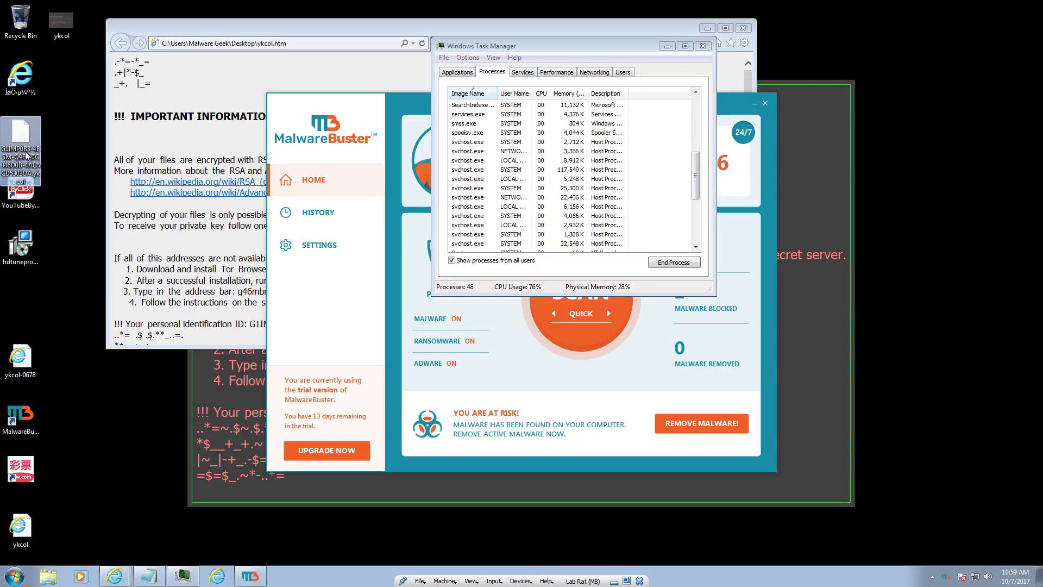
click(28, 356)
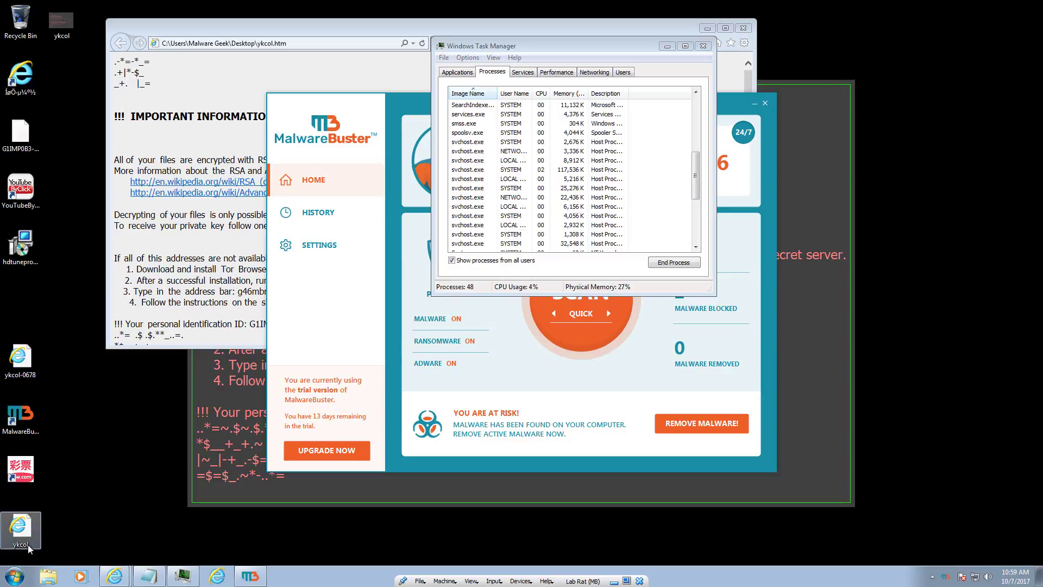
Step: Bring the Links text file to the front and close Windows Task Manager
click(149, 576)
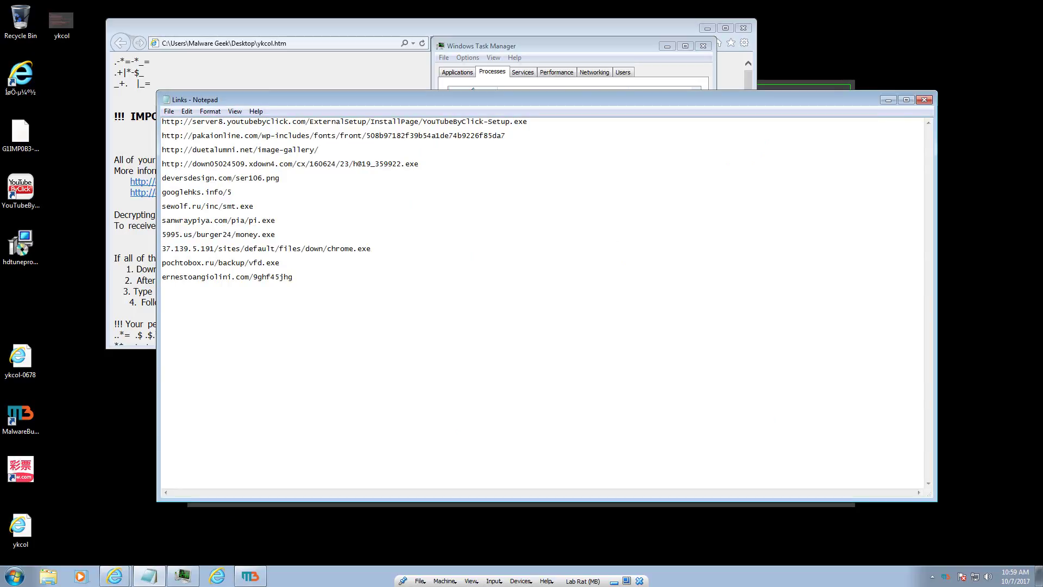
click(636, 78)
click(703, 46)
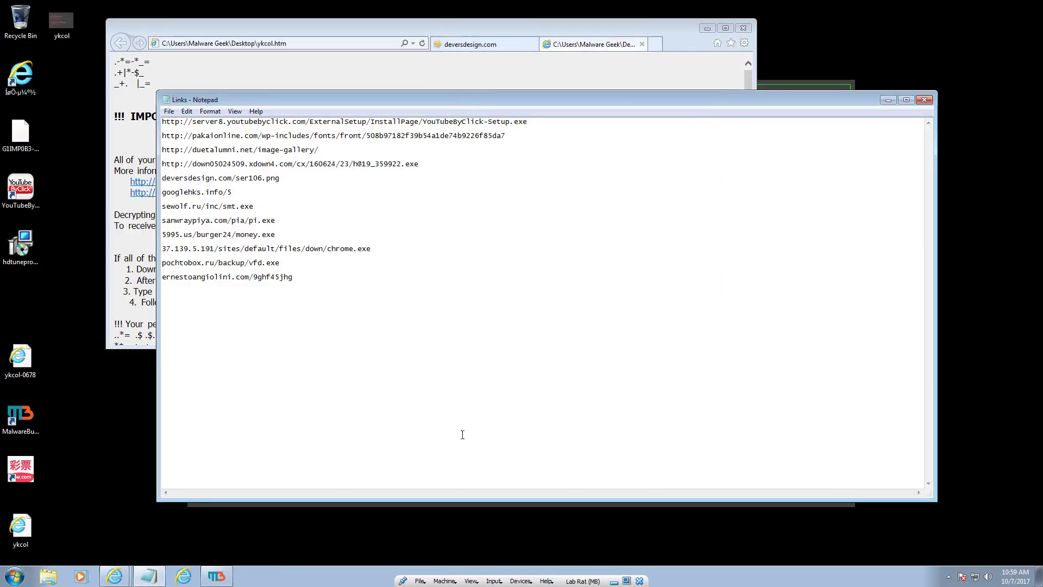
Step: Review MalwareBuster's protection history and apply the Remove action to the Adware.NSISmod.Installer and Trojan.Injector detections
click(216, 575)
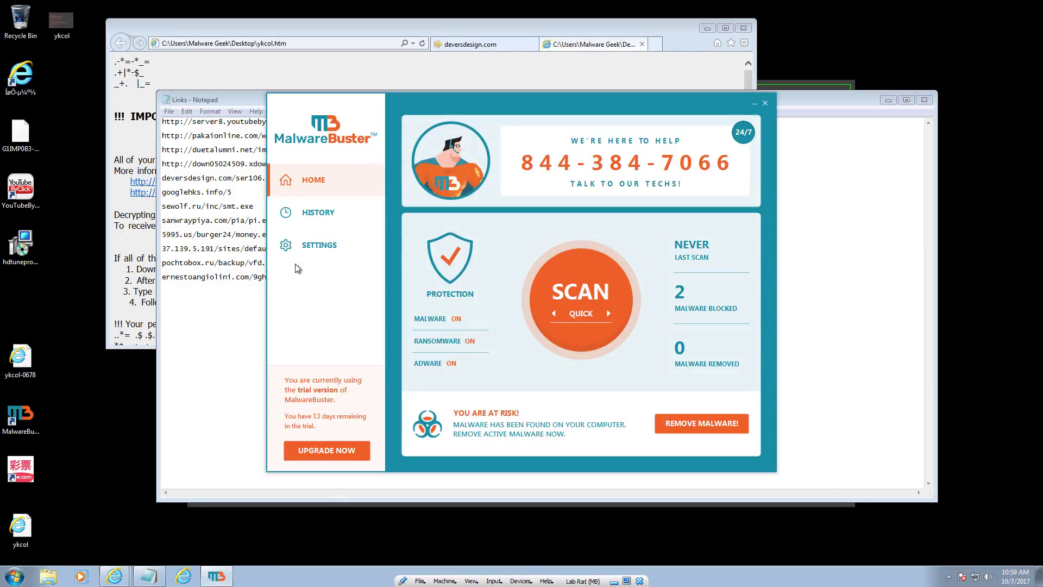
click(301, 216)
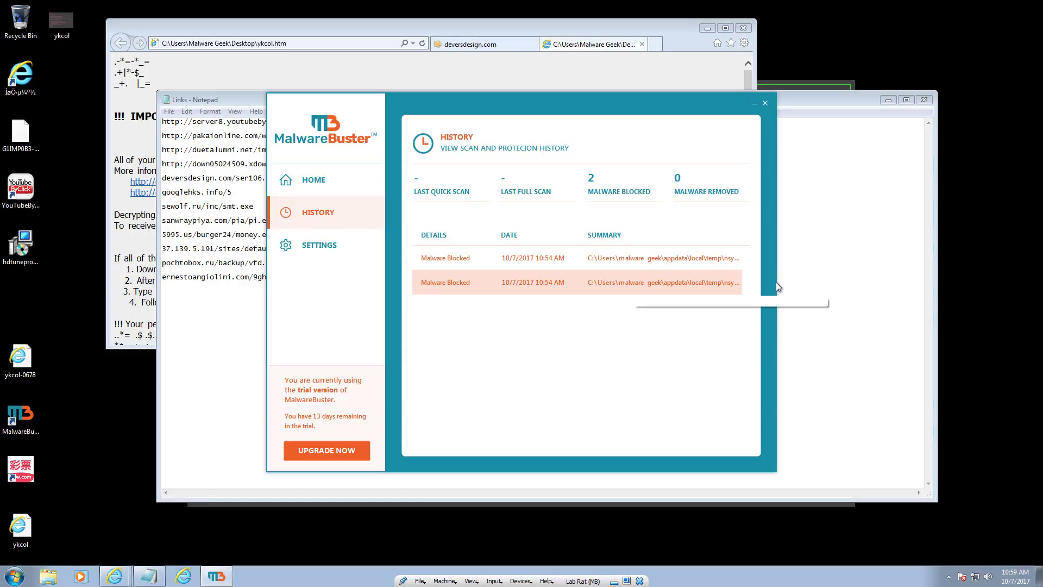
drag(678, 99, 627, 84)
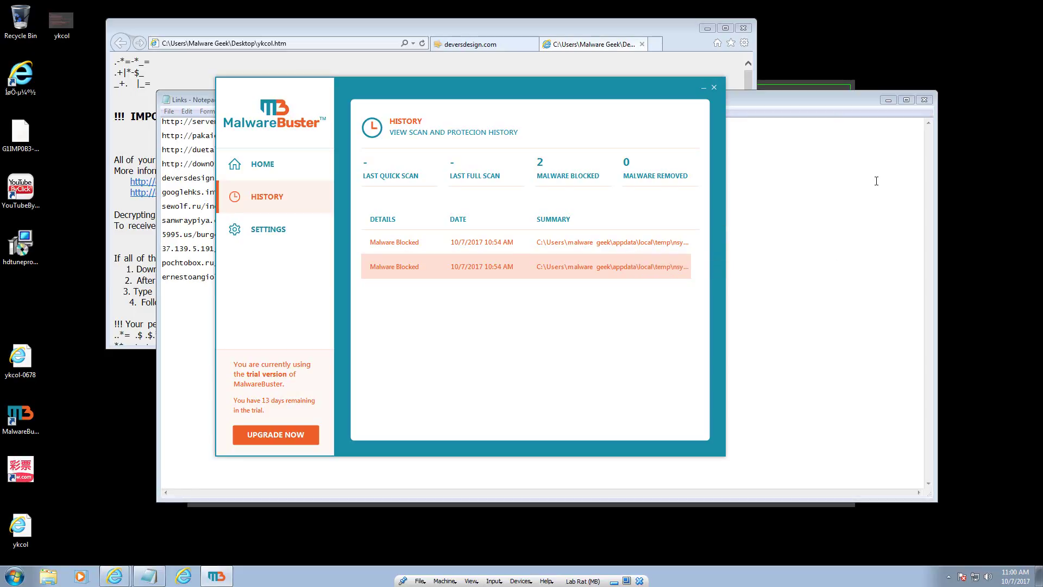
click(289, 173)
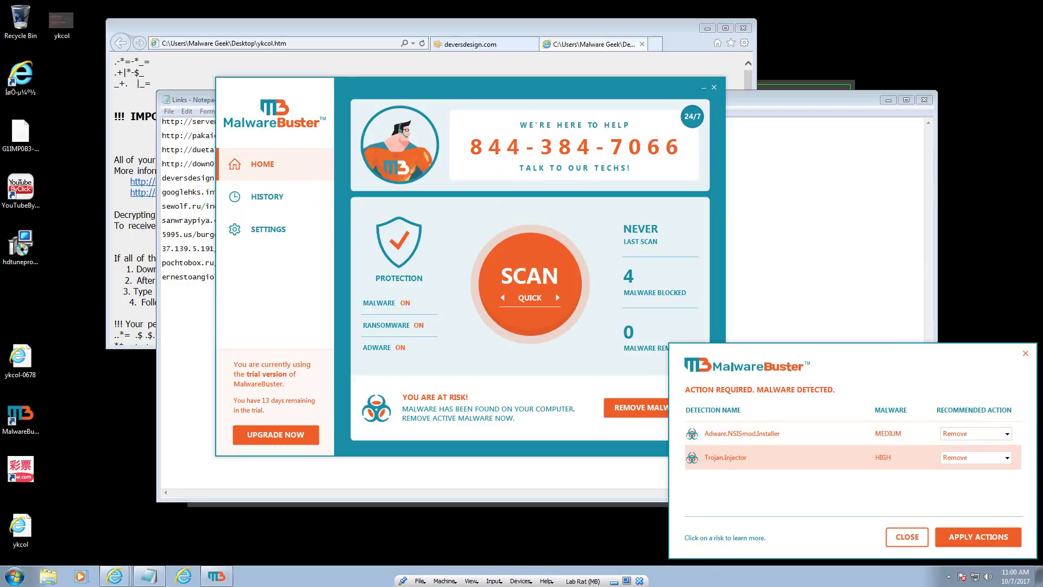
click(973, 533)
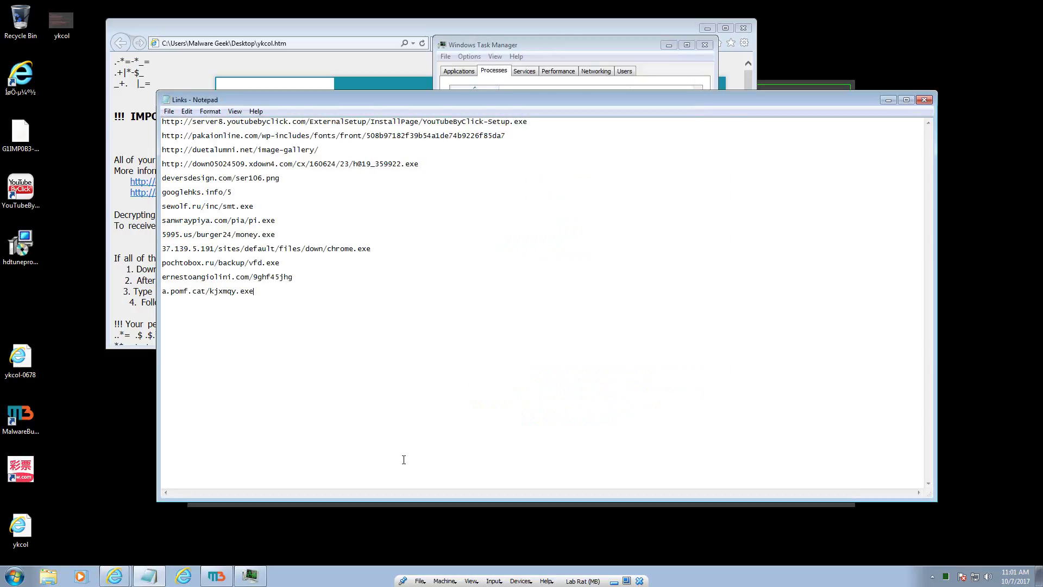
Step: Copy pochtobox.ru/backup/vfd.exe from the Links file, load it in Internet Explorer and run the downloaded vfd.exe
drag(283, 262, 161, 262)
key(ctrl+c)
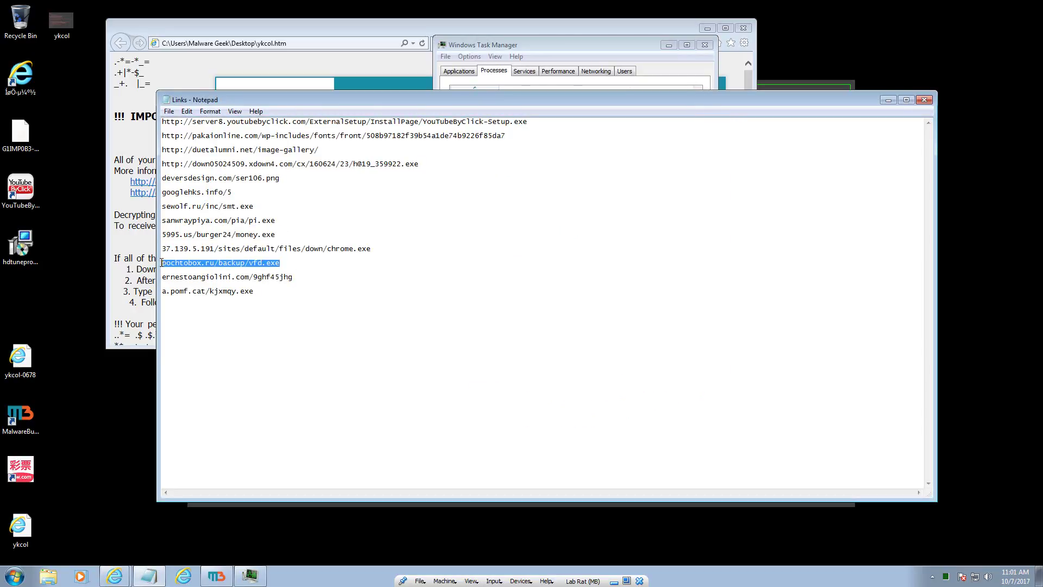
click(262, 46)
key(ctrl+v)
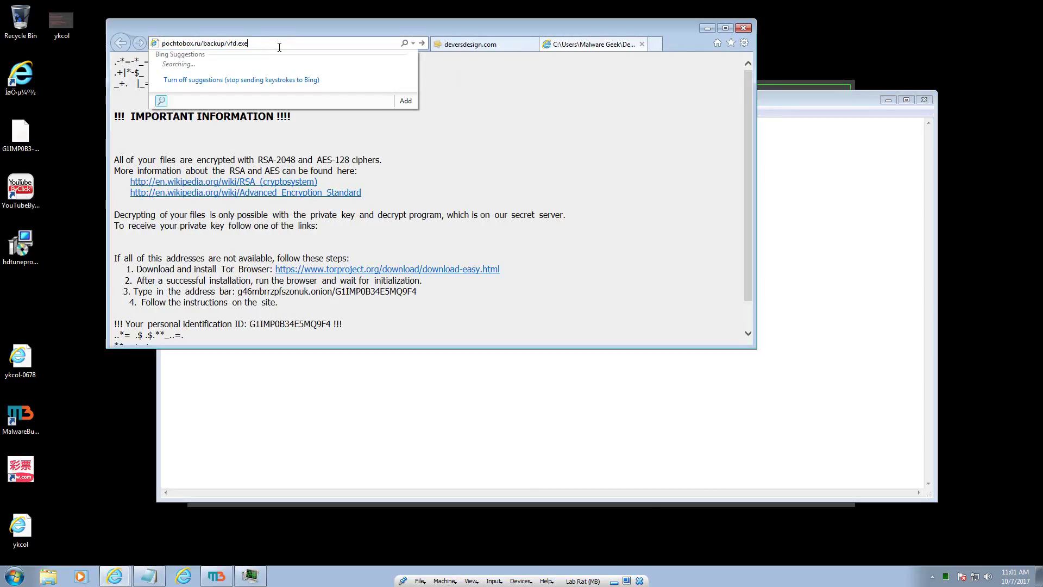
key(Return)
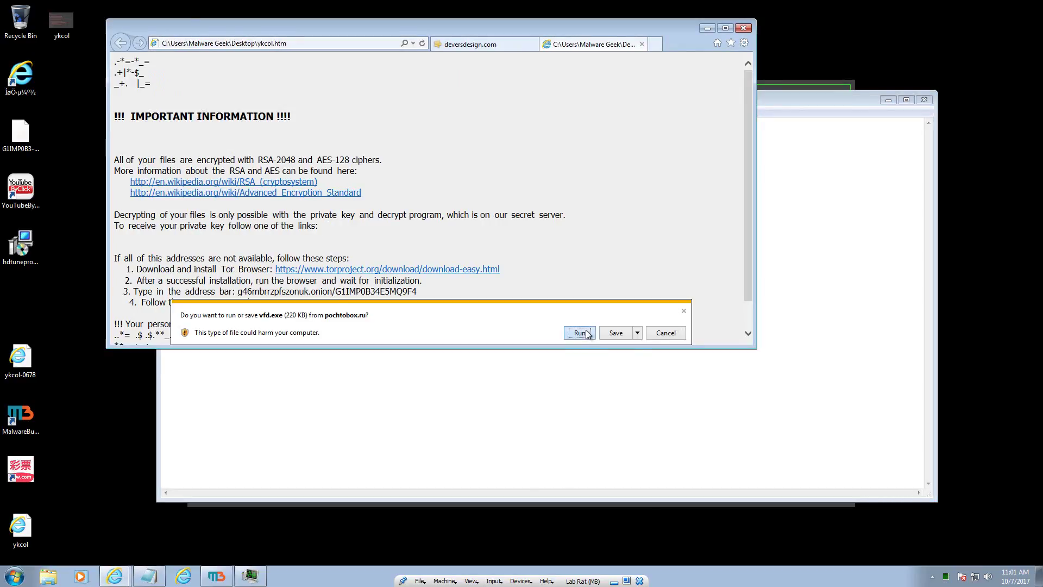
click(587, 334)
click(587, 334)
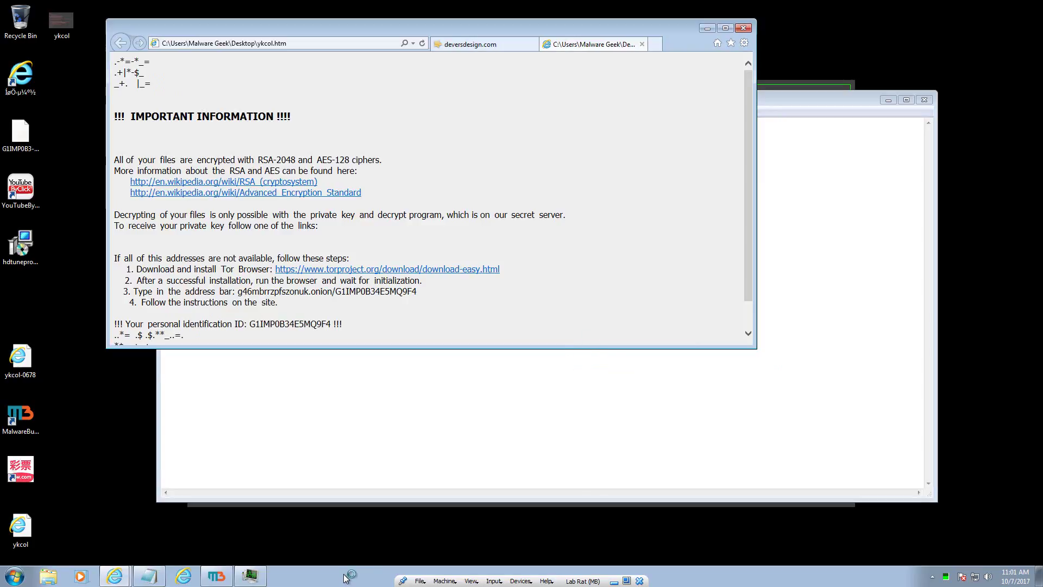
Step: Find vfd.exe in the Task Manager process list and widen the Description column to read its description
key(ctrl+shift+Escape)
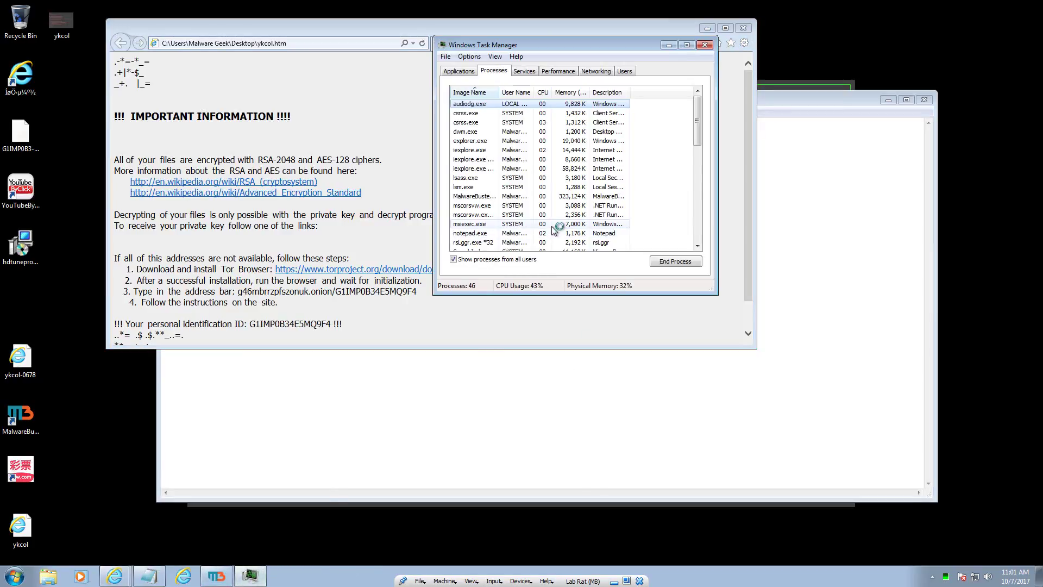
scroll(553, 230, down, 10)
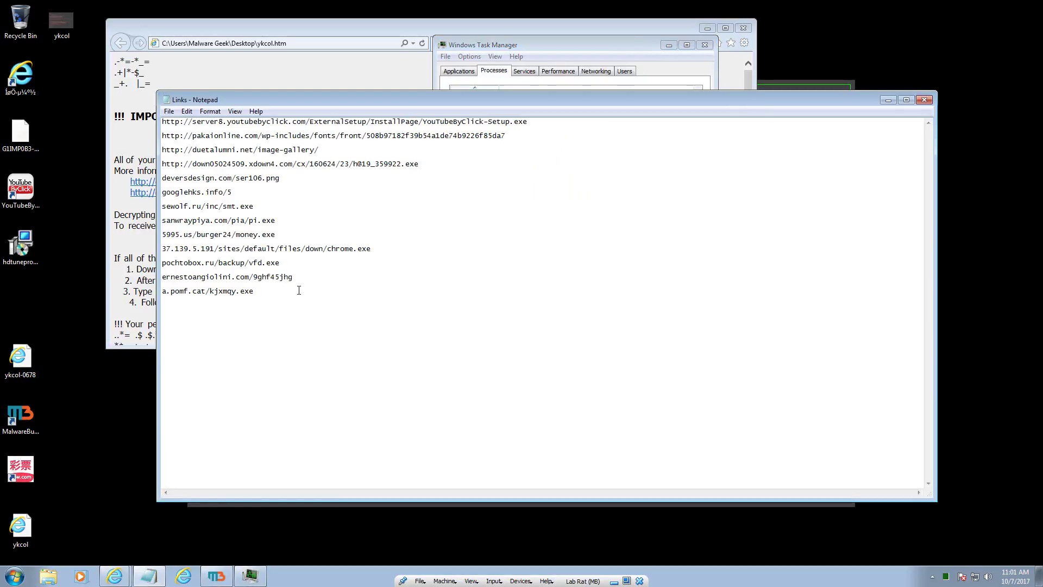
click(617, 47)
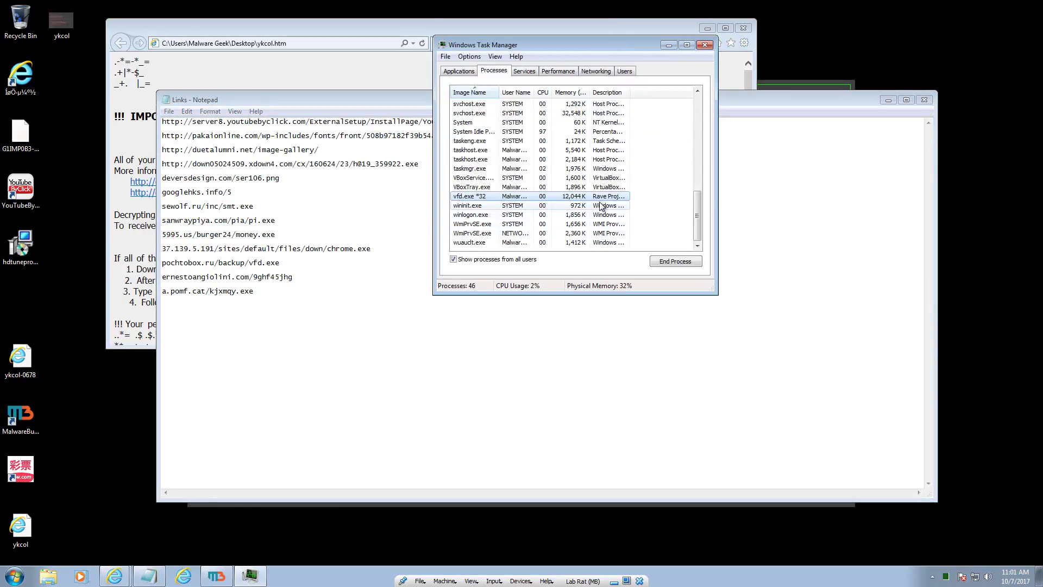
drag(630, 92, 663, 93)
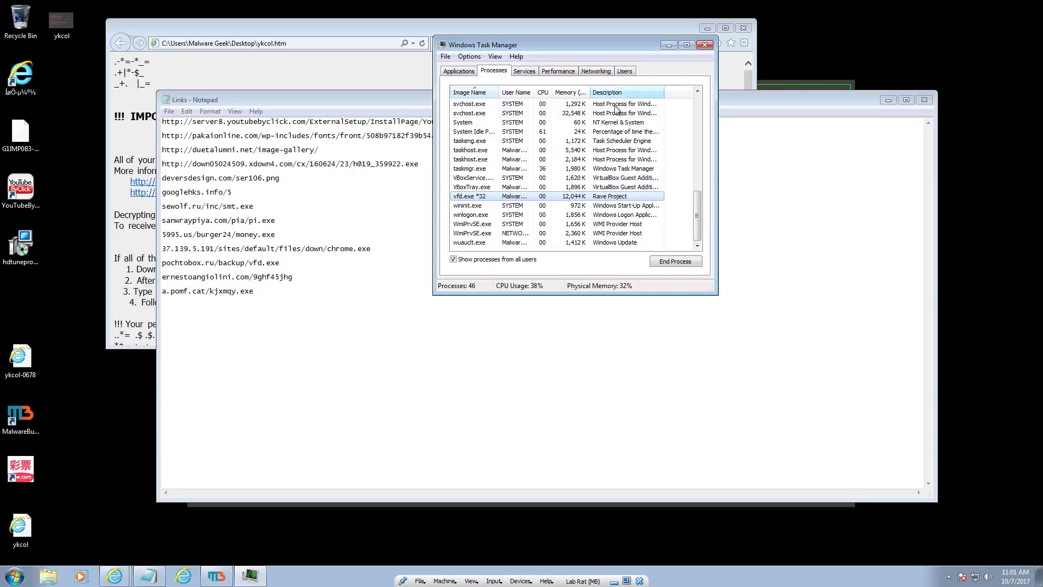
Step: Copy ernestoangiolini.com/9ghf45jhg from the Links file and load it in Internet Explorer
click(424, 324)
drag(297, 275, 205, 277)
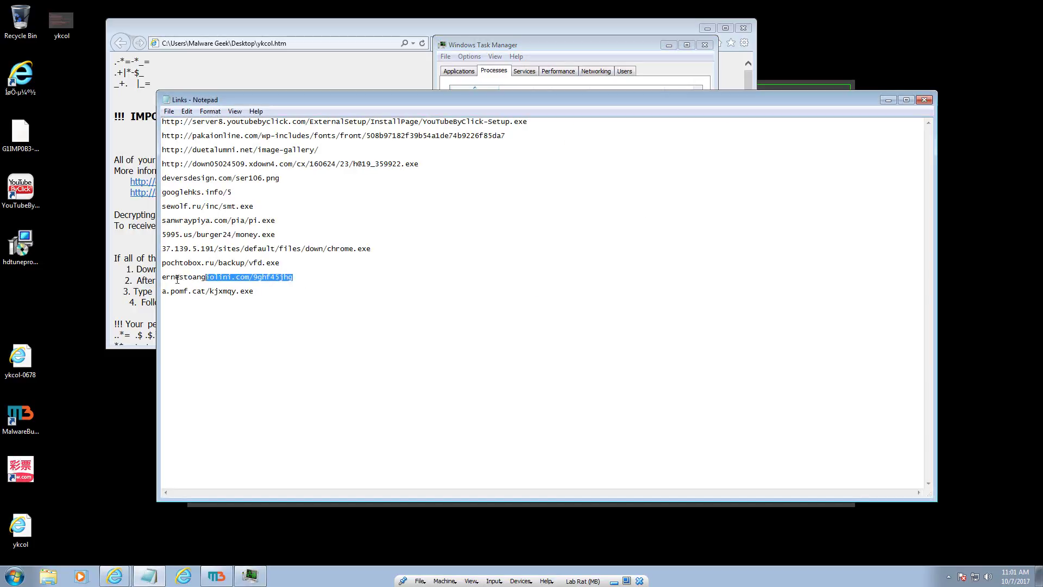
click(160, 282)
drag(274, 282, 293, 279)
click(163, 281)
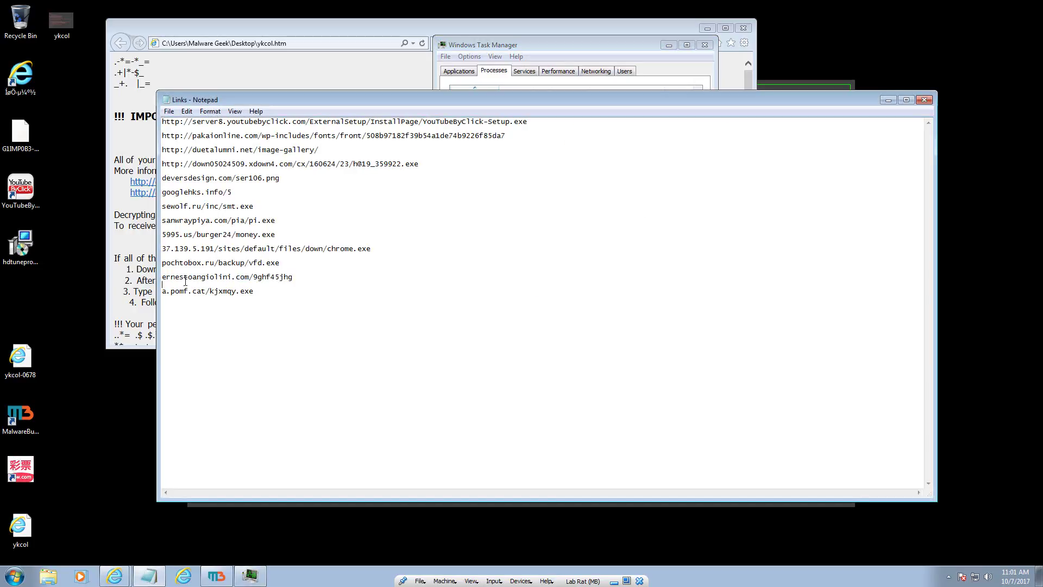
double_click(161, 280)
key(ctrl+c)
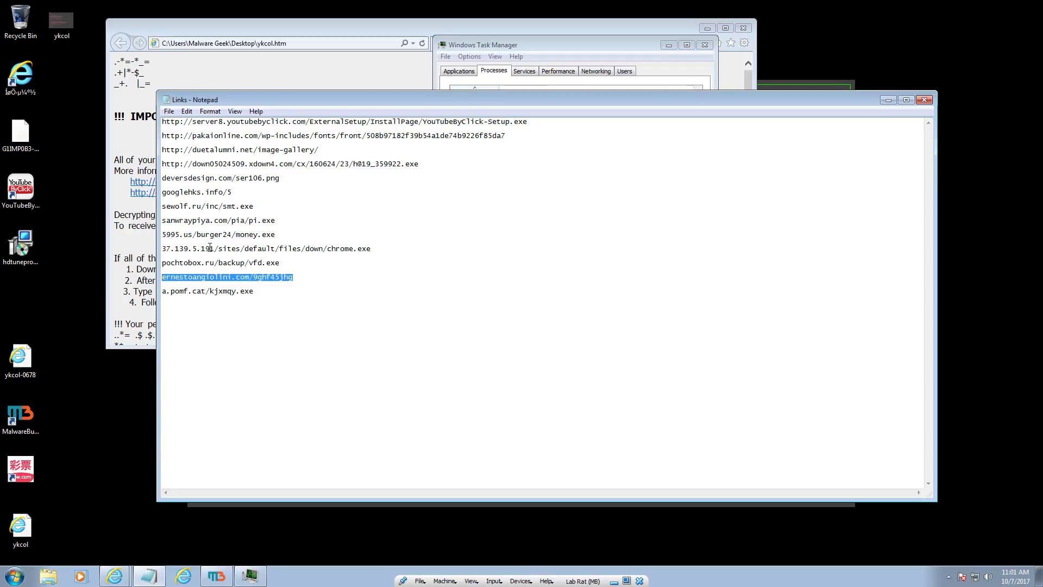
click(218, 44)
key(ctrl+v)
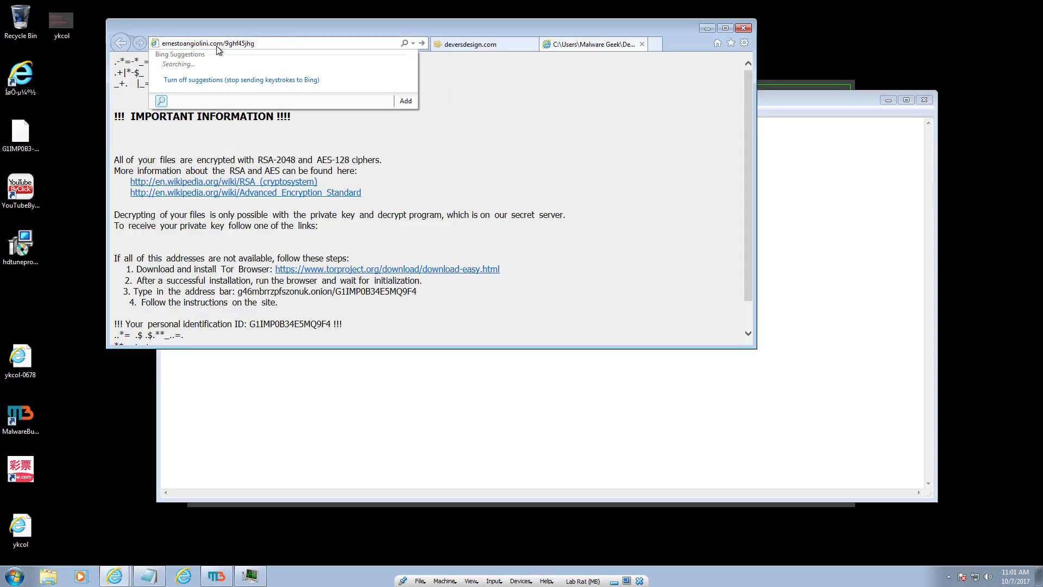
key(Return)
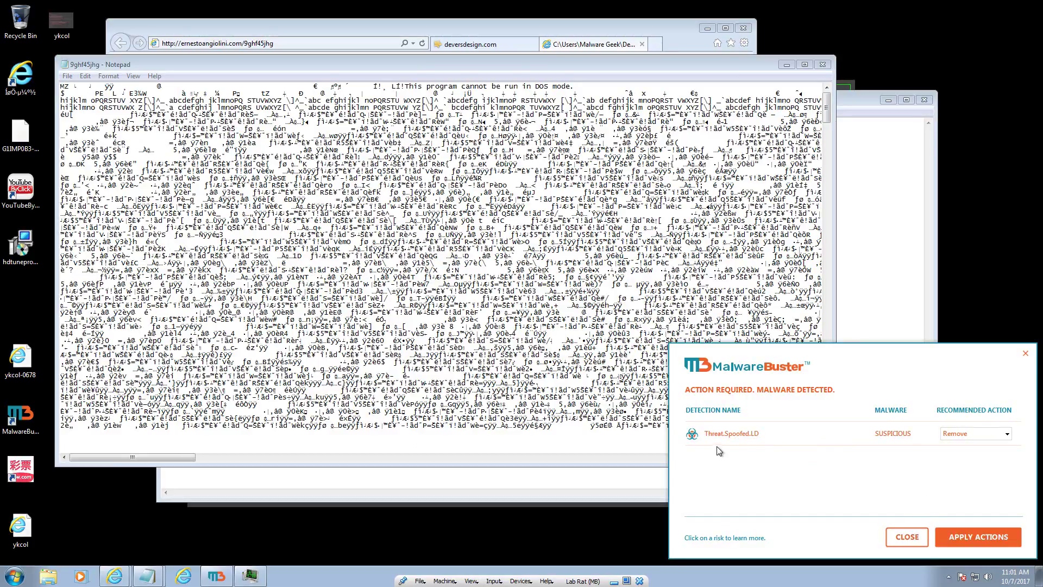
Step: Apply the Remove action to the Threat.Spoofed.LD detection and close the 9ghf45jhg Notepad window
click(963, 538)
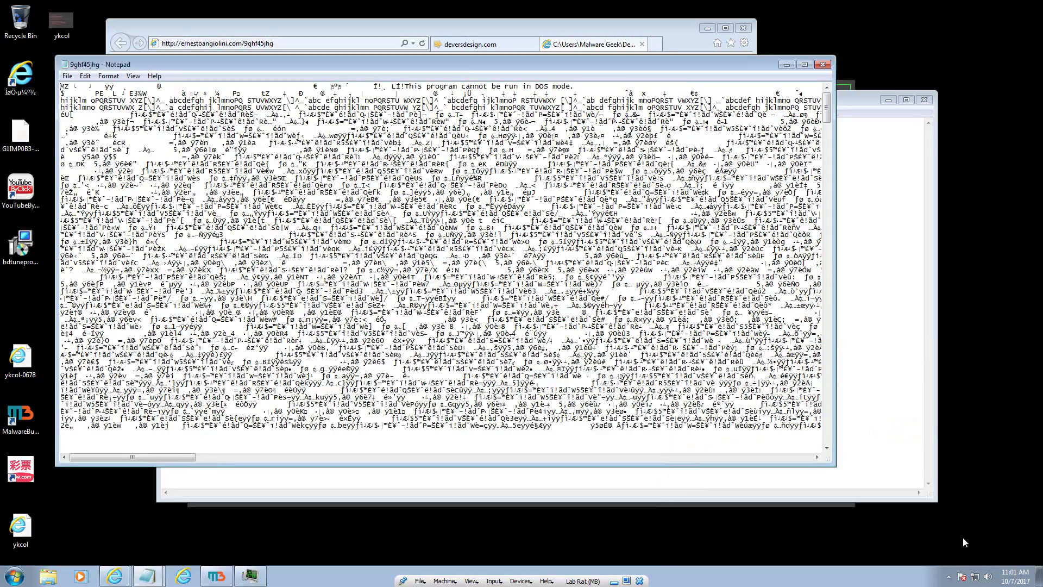
click(821, 66)
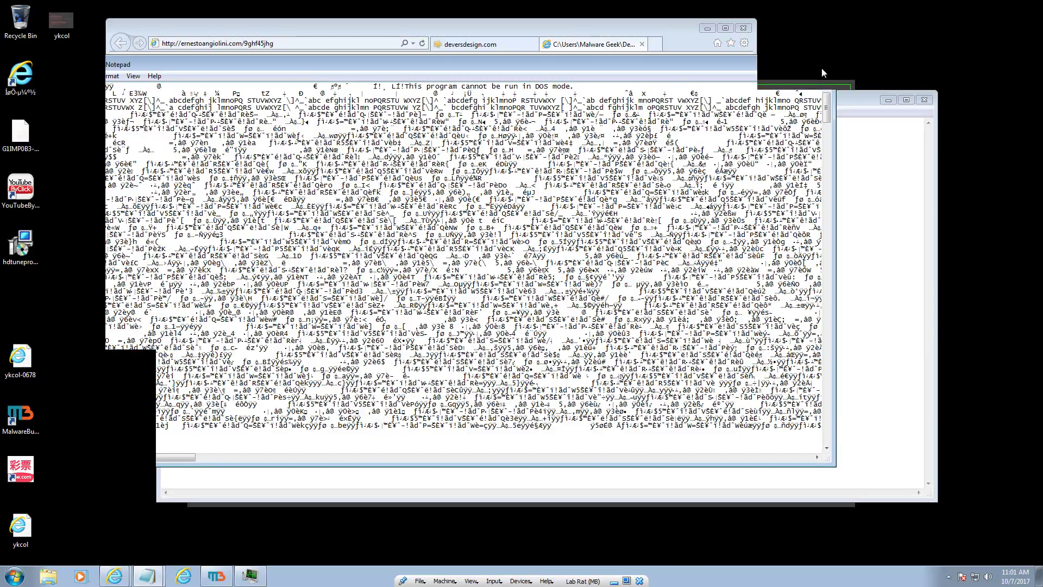
Step: Load a.pomf.cat/kjxmqy.exe from the Links file in Internet Explorer and run the download, dismissing MalwareBuster's quick scan suggestion
click(155, 578)
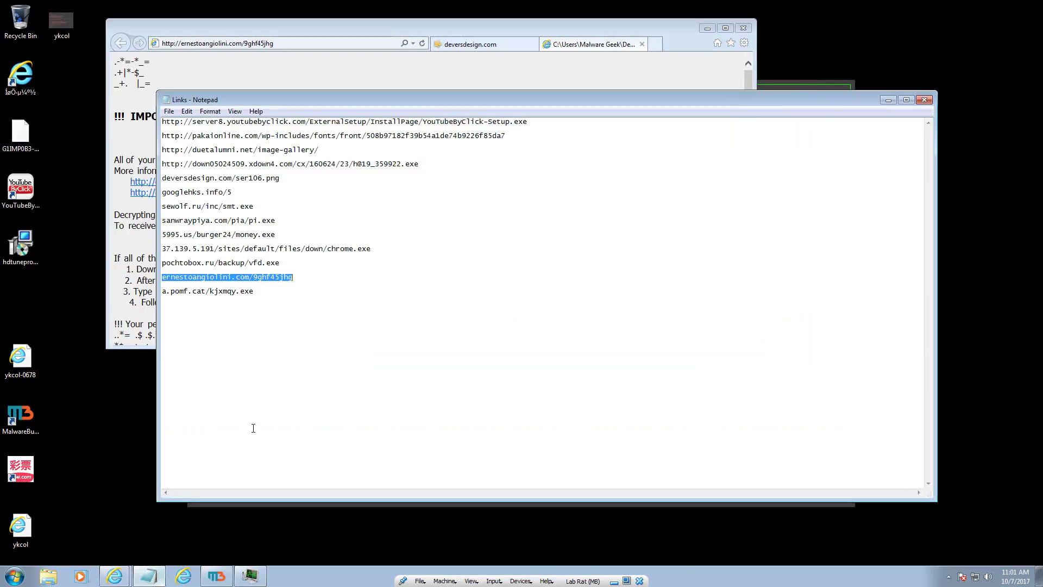
click(235, 293)
double_click(236, 292)
key(ctrl+c)
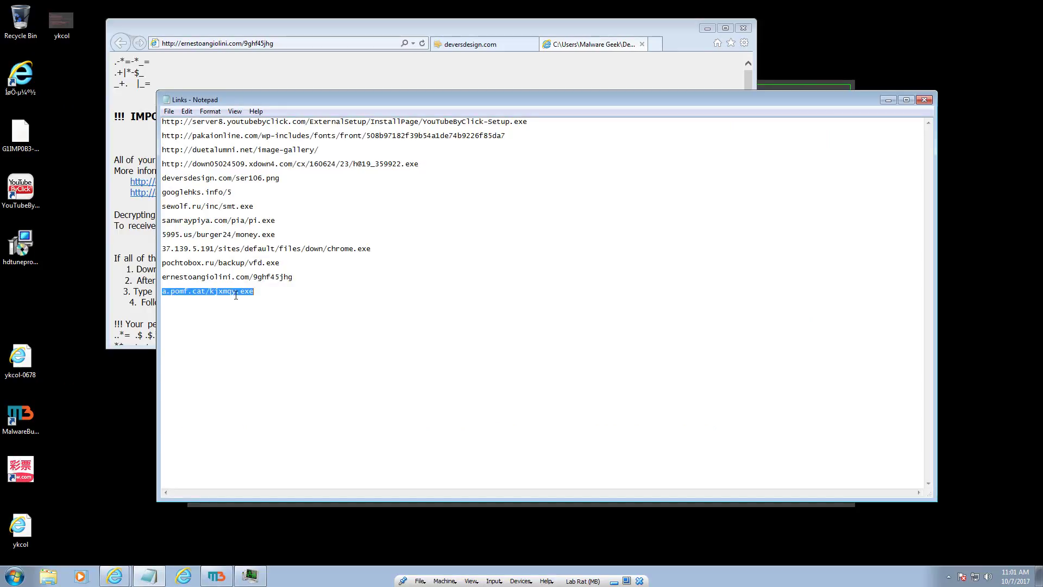
click(325, 37)
click(326, 43)
key(ctrl+v)
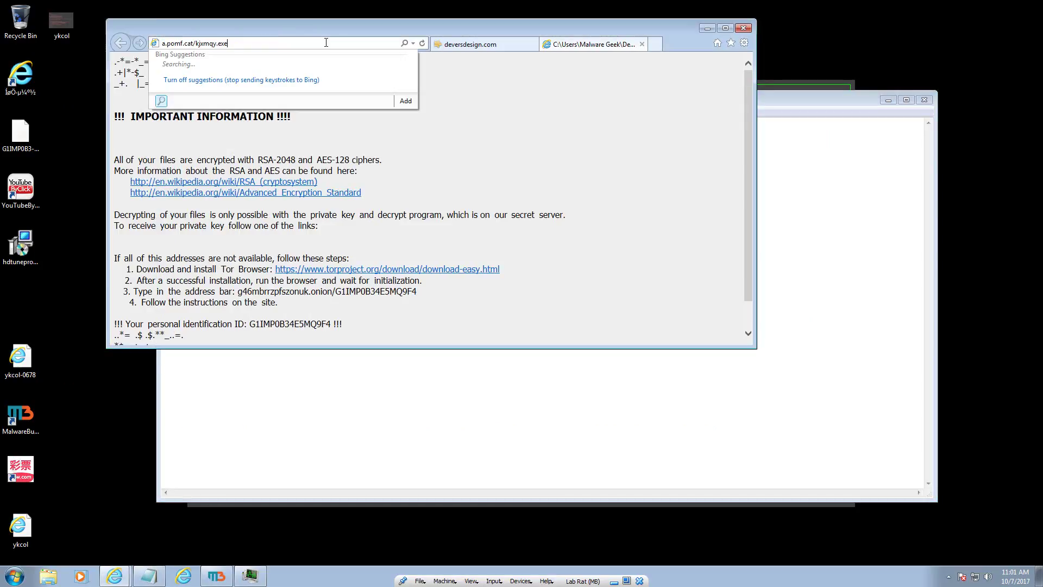
key(Return)
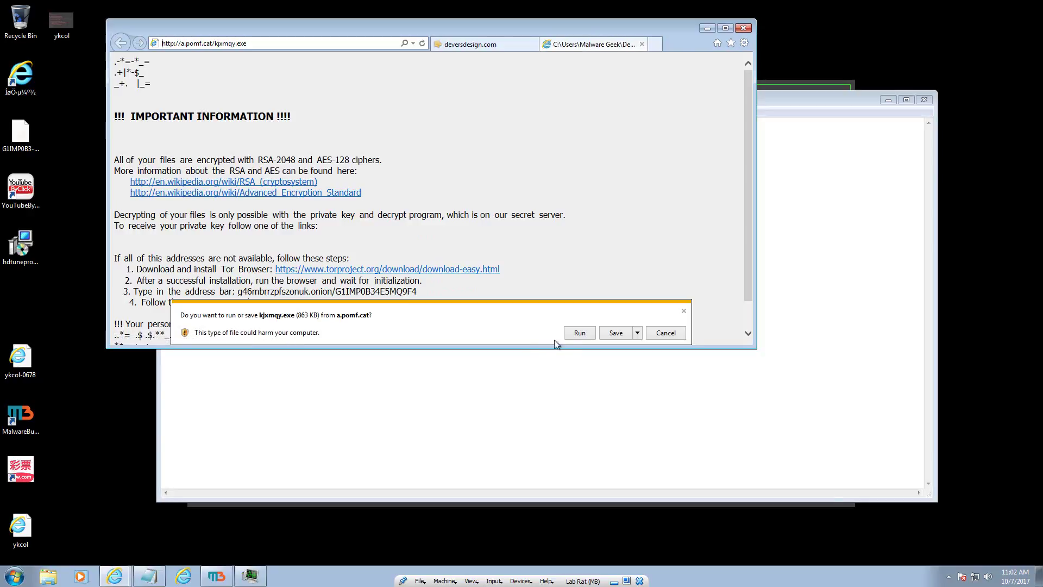
click(577, 333)
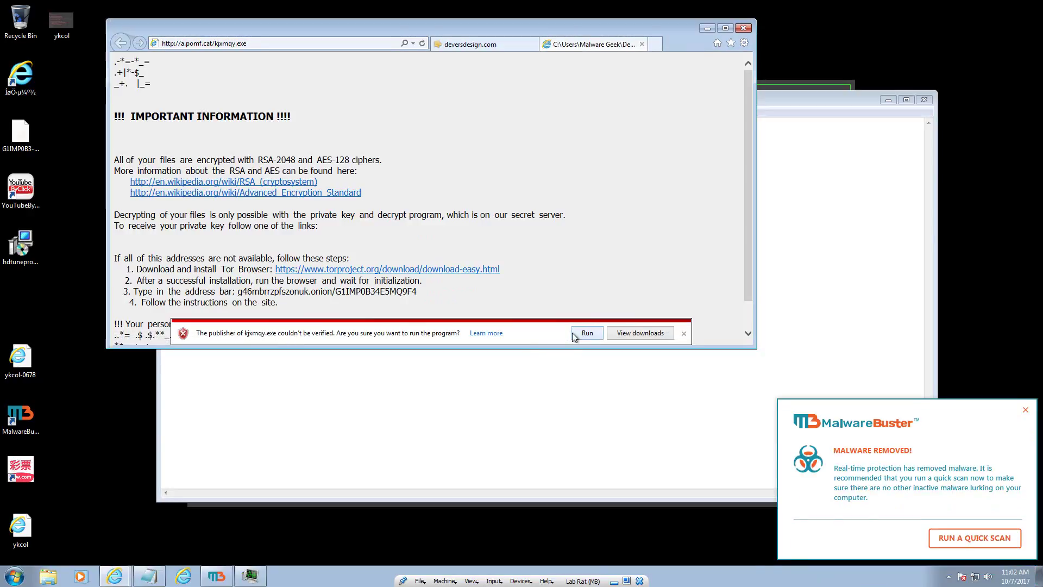
click(1026, 411)
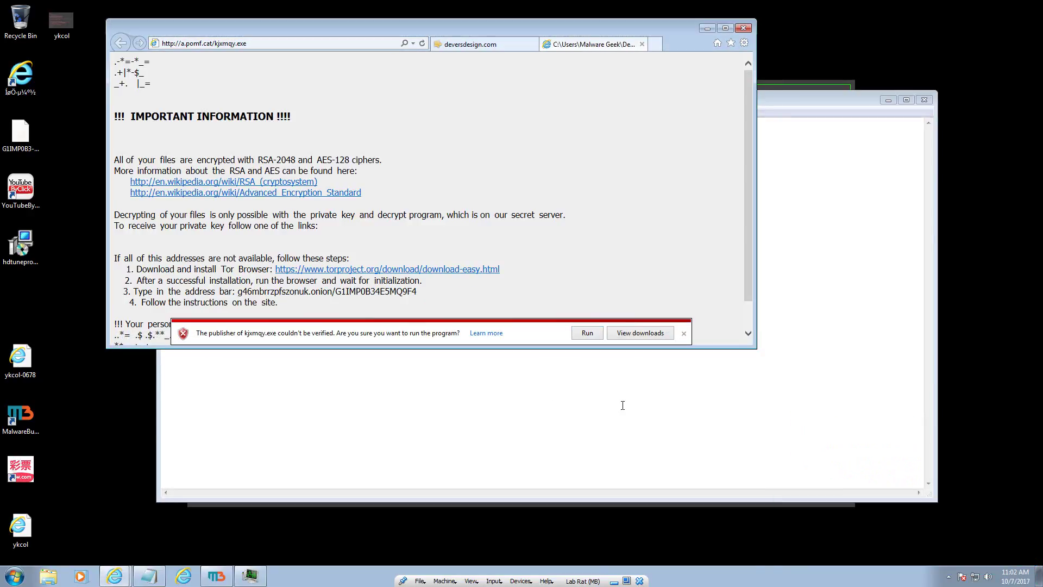
click(599, 335)
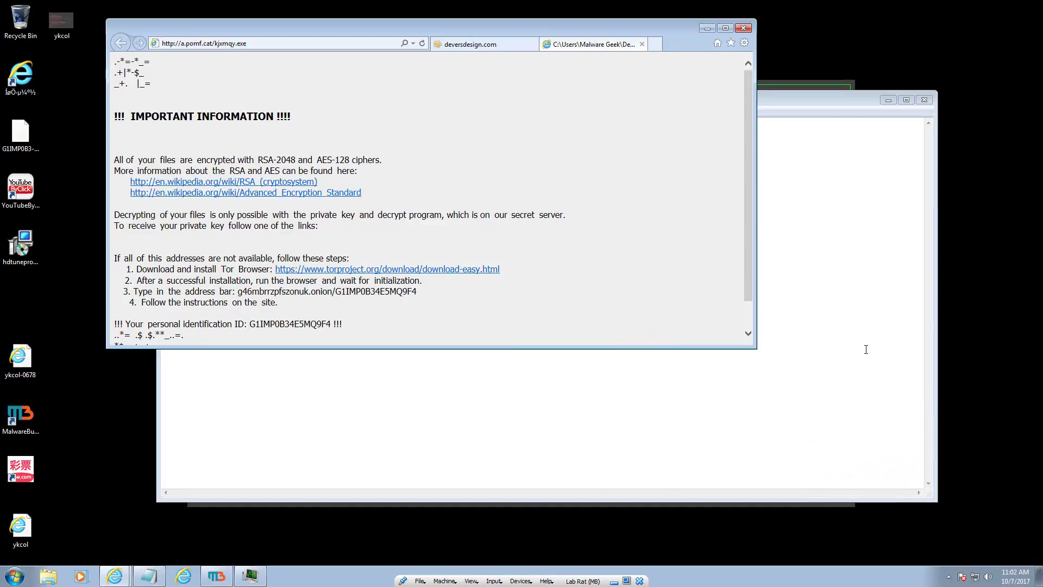
Step: Examine the Task Manager process list for processes started by the kjxmqy.exe download
click(250, 576)
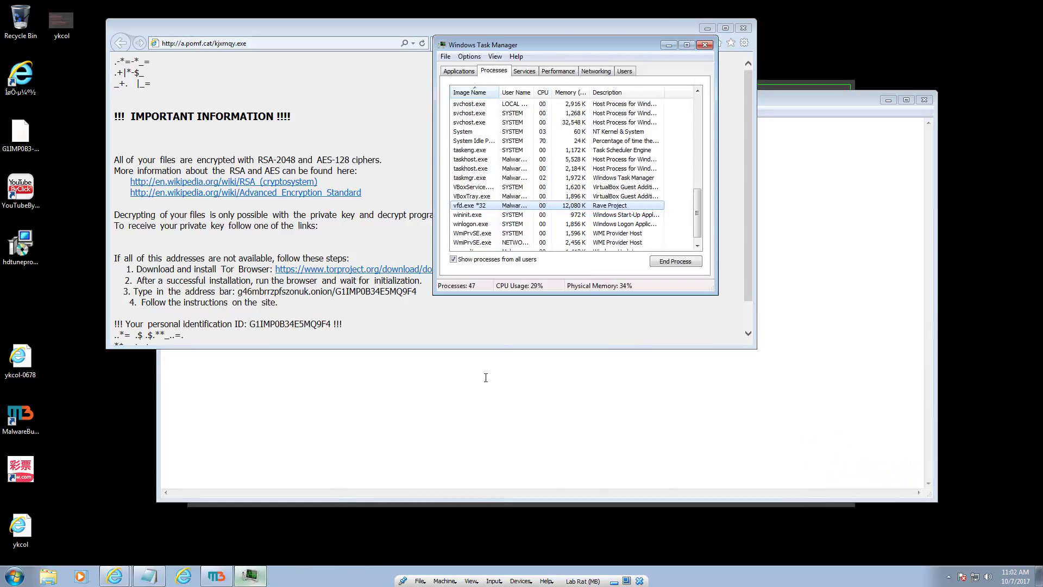
scroll(626, 220, down, 1)
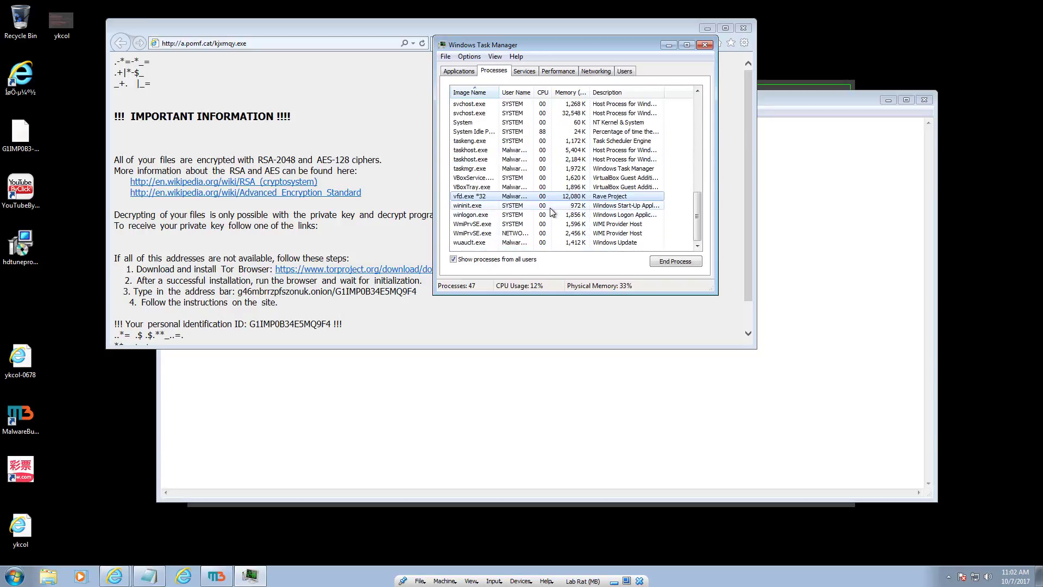
scroll(553, 212, up, 9)
scroll(554, 212, up, 4)
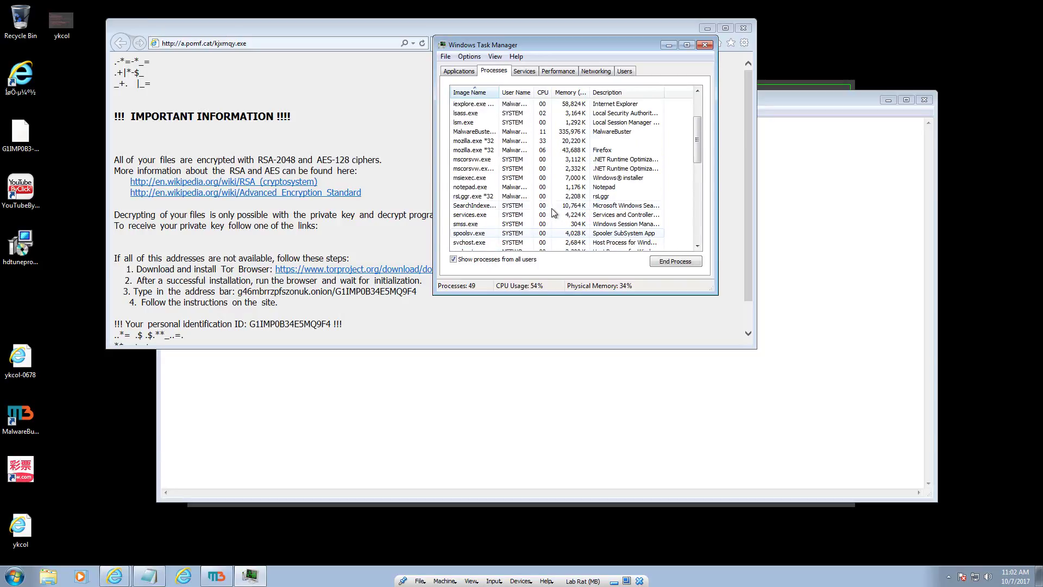
scroll(559, 209, down, 4)
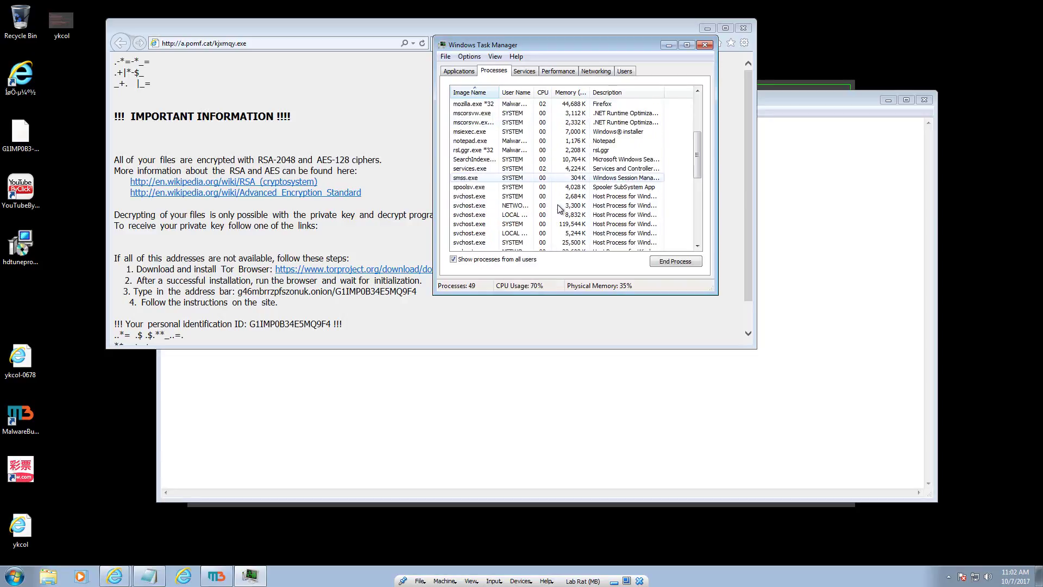
scroll(519, 144, down, 5)
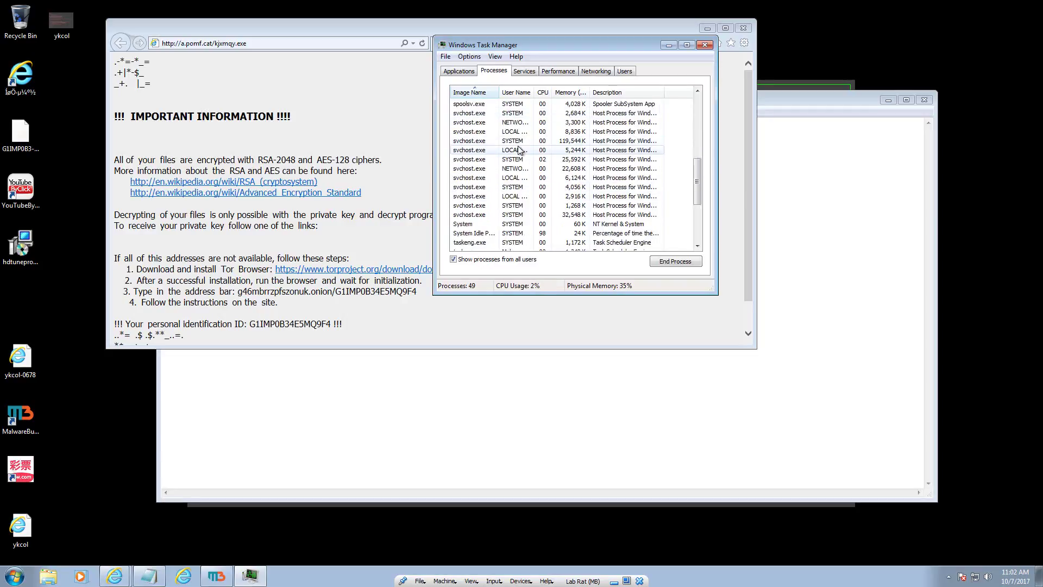
scroll(519, 147, up, 10)
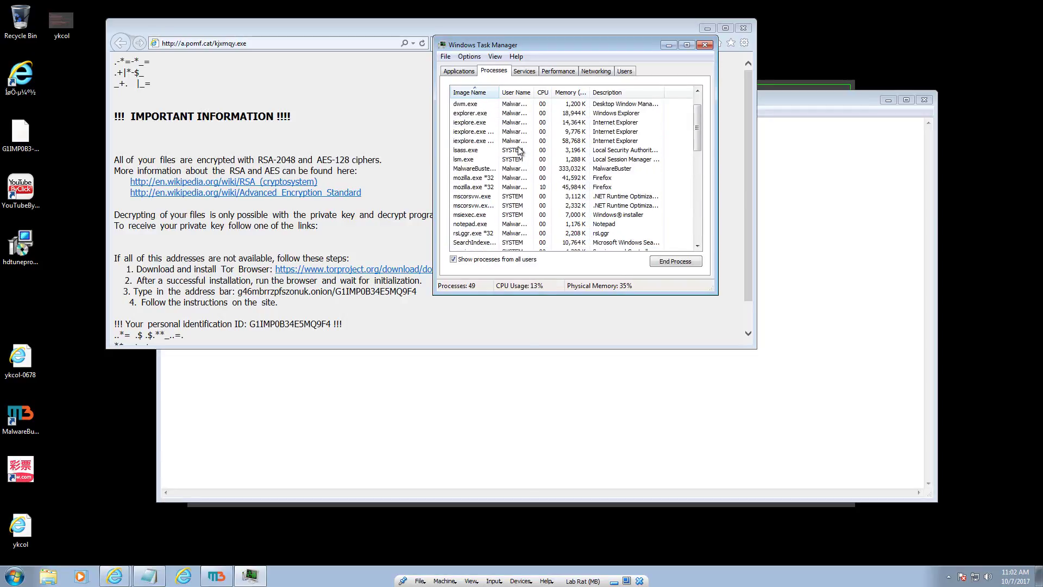
Step: Check the rest of the Task Manager process list for malware processes and close Task Manager
scroll(518, 150, down, 4)
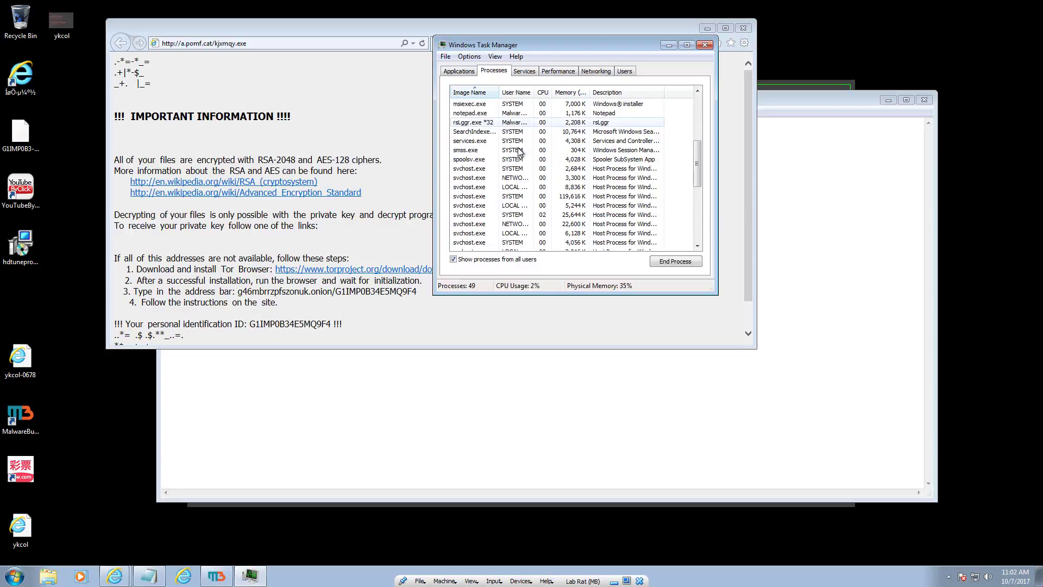
scroll(520, 152, down, 5)
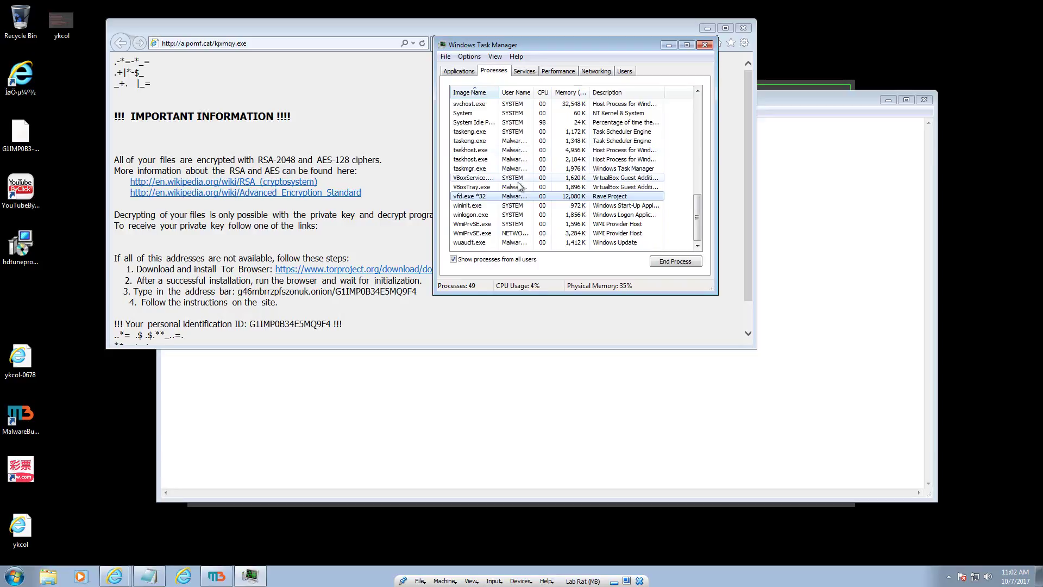
scroll(520, 163, up, 10)
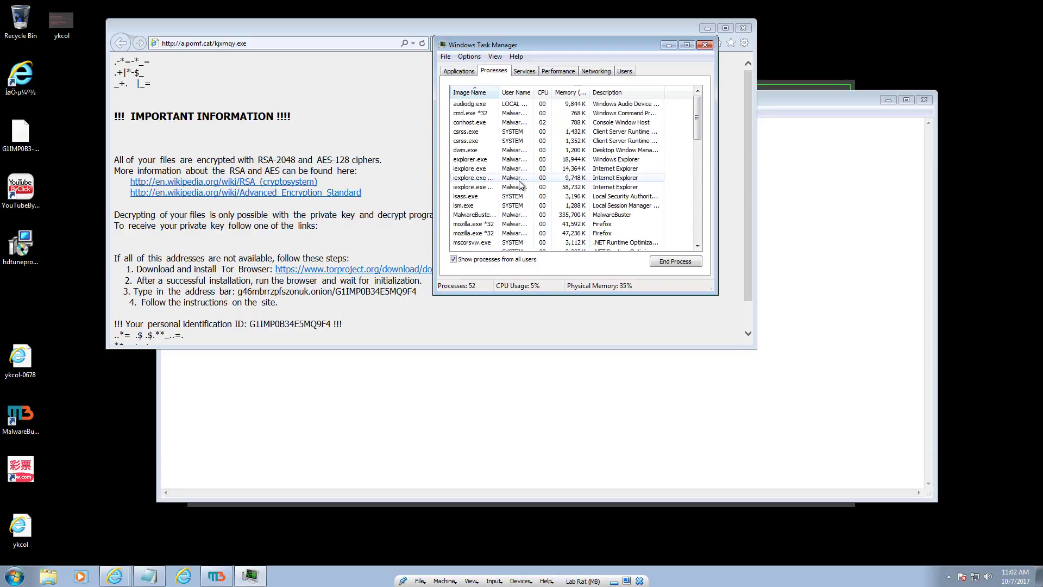
click(510, 114)
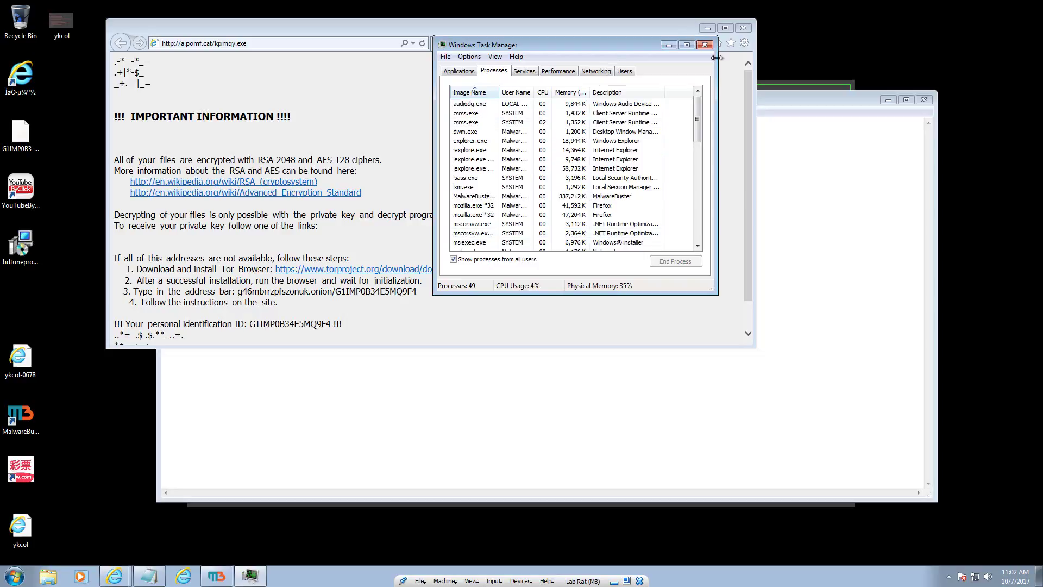
click(705, 45)
Step: Close all Internet Explorer tabs and close the Links file, saving its changes
click(743, 27)
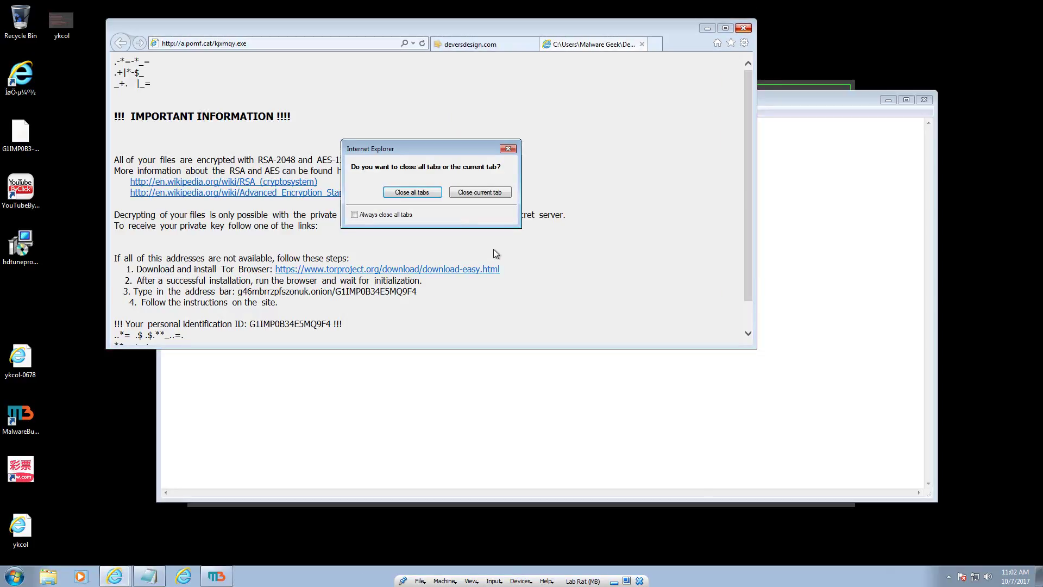
click(405, 193)
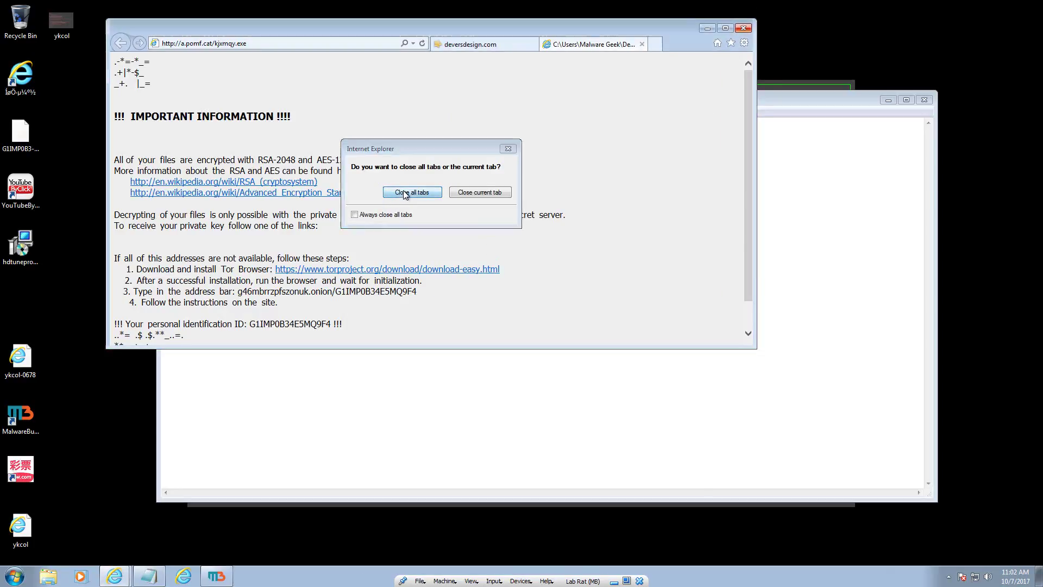
click(924, 99)
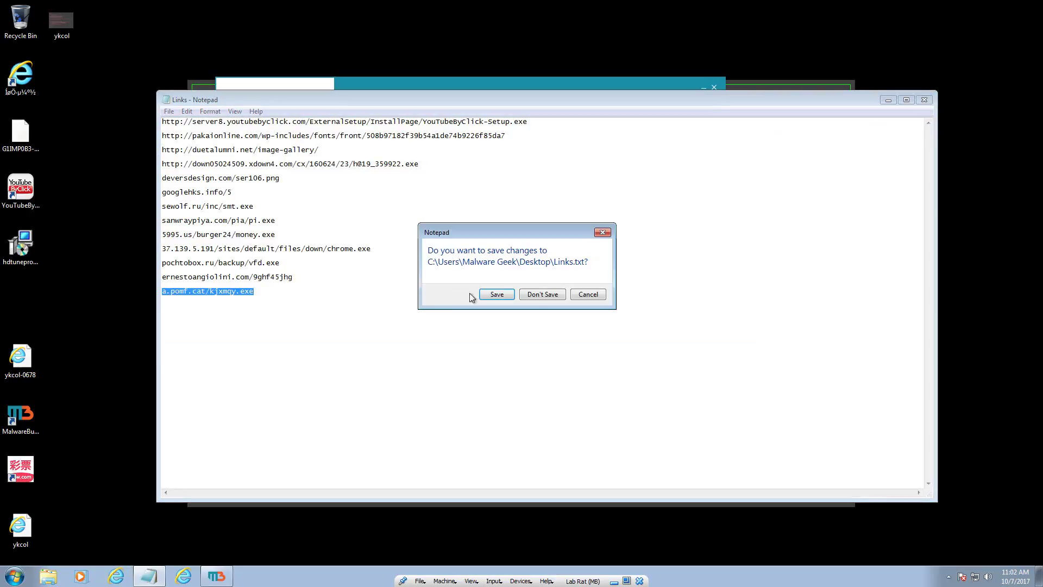
click(484, 297)
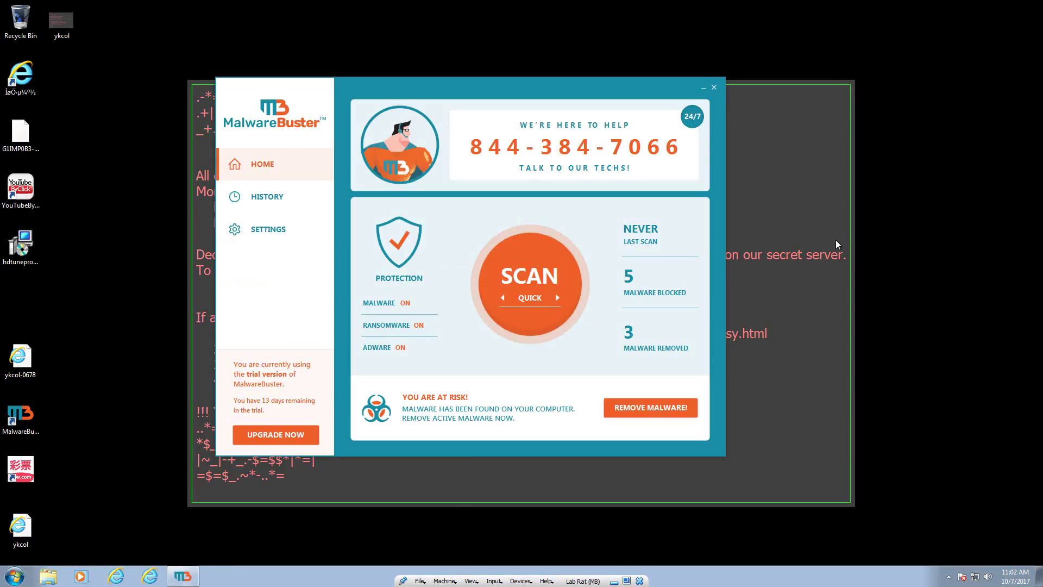
Step: Review MalwareBuster's scan and protection history and return to its home page
drag(682, 85, 675, 41)
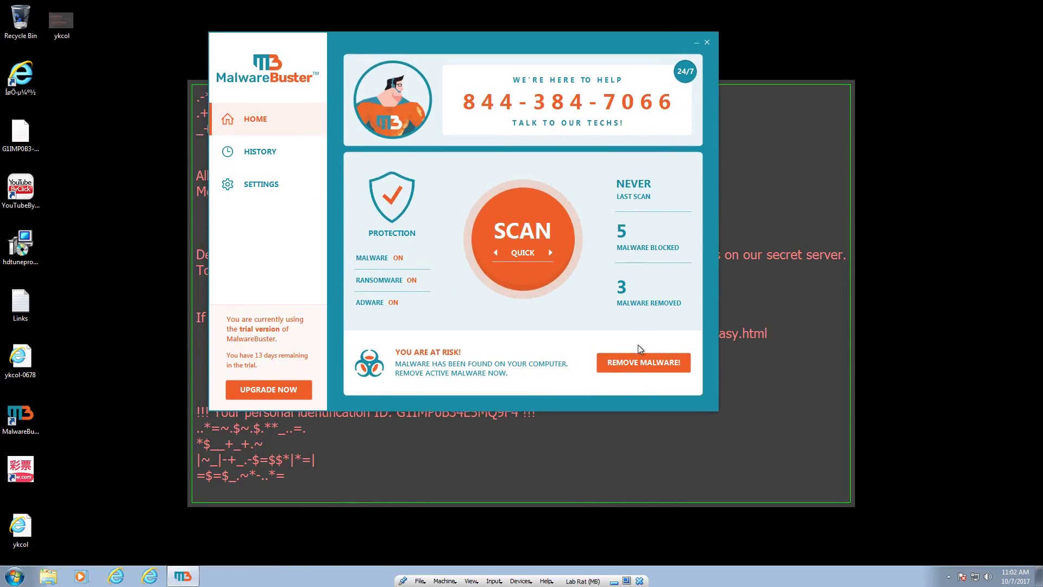
click(282, 159)
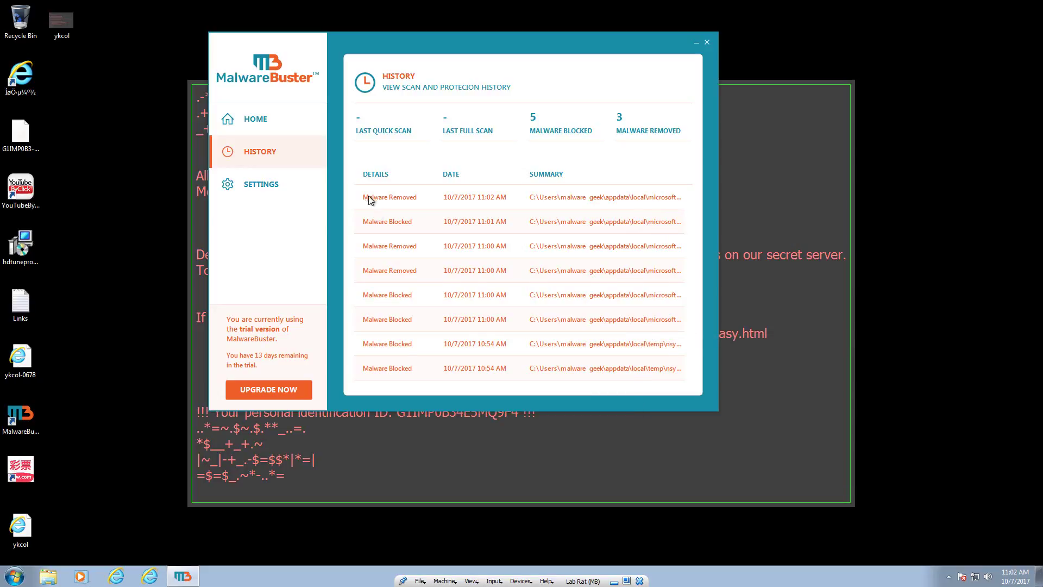
click(262, 129)
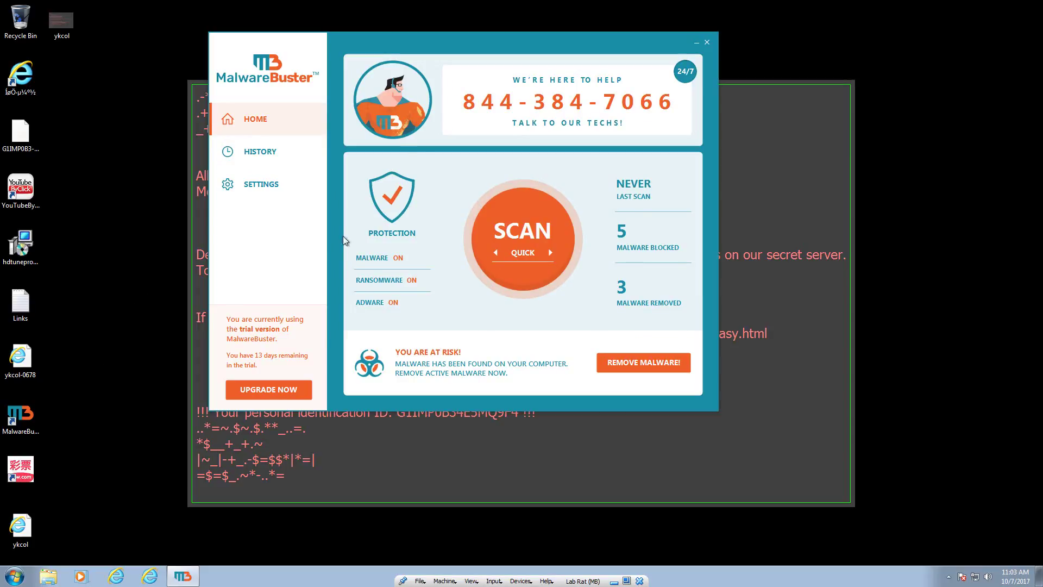
drag(429, 45, 499, 76)
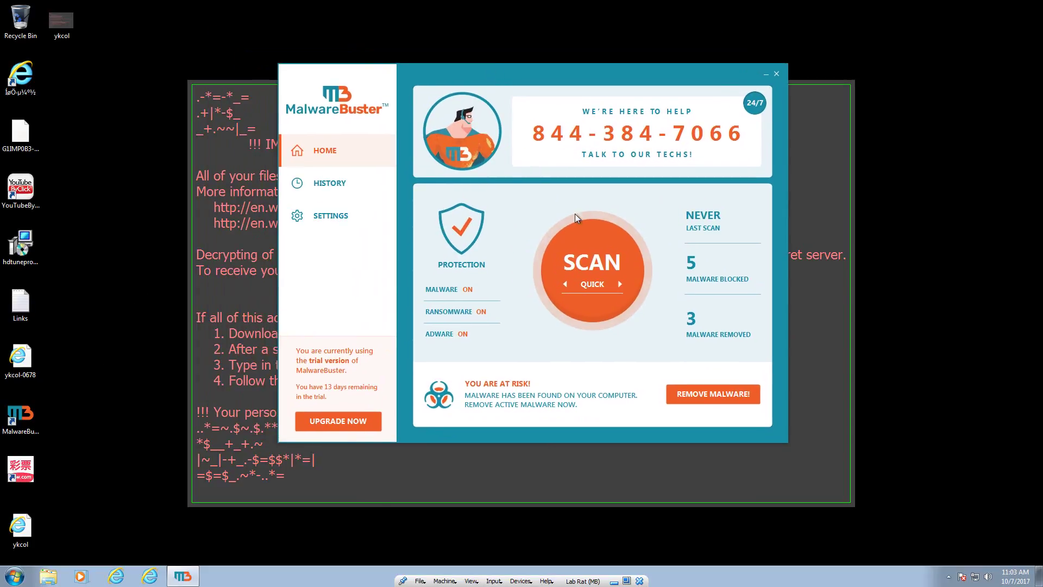
Step: Open Windows Explorer, check the start page that Internet Explorer loads, and open its Internet options
click(49, 582)
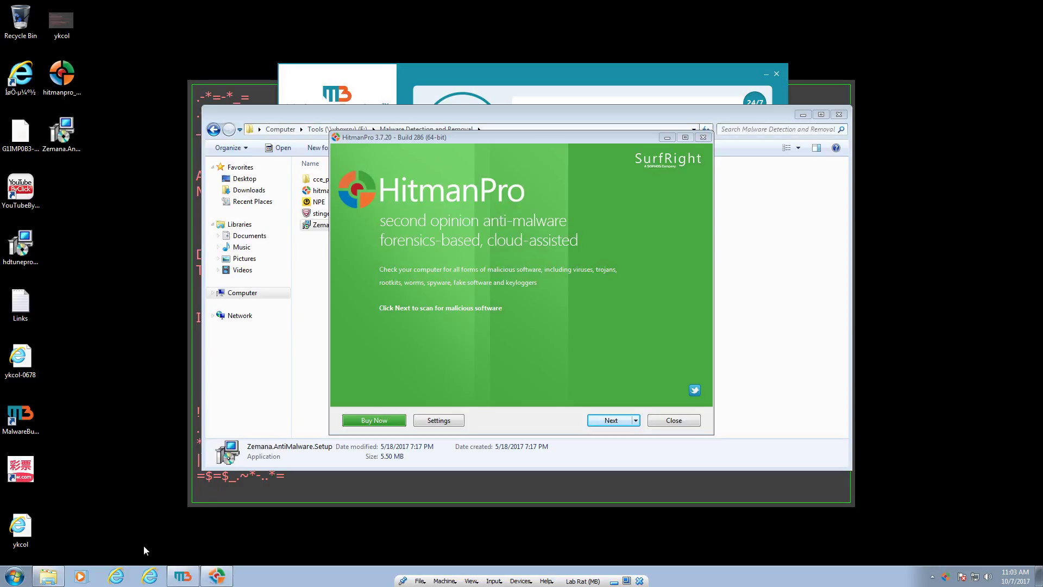
click(117, 577)
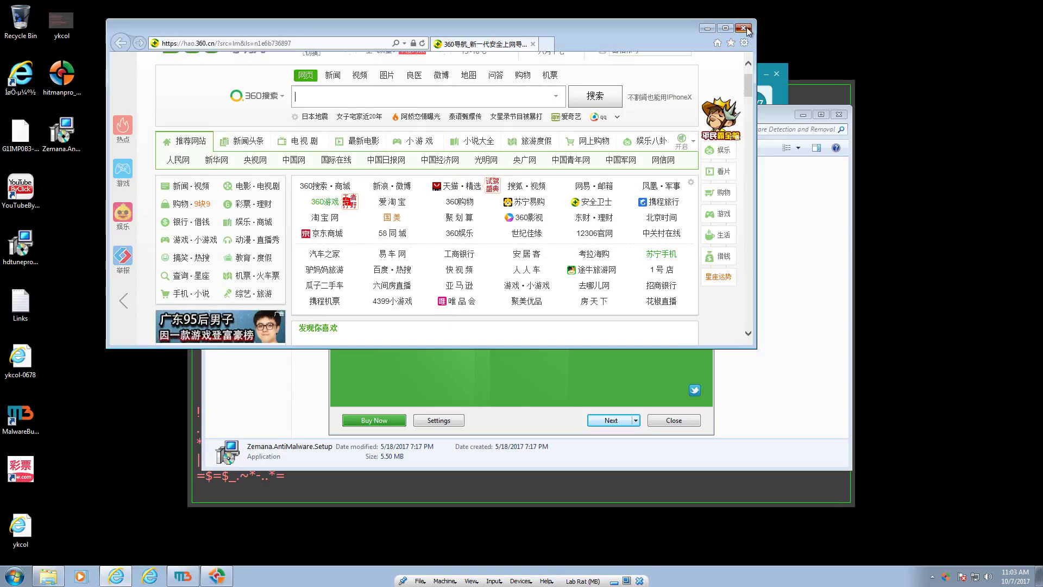
click(743, 28)
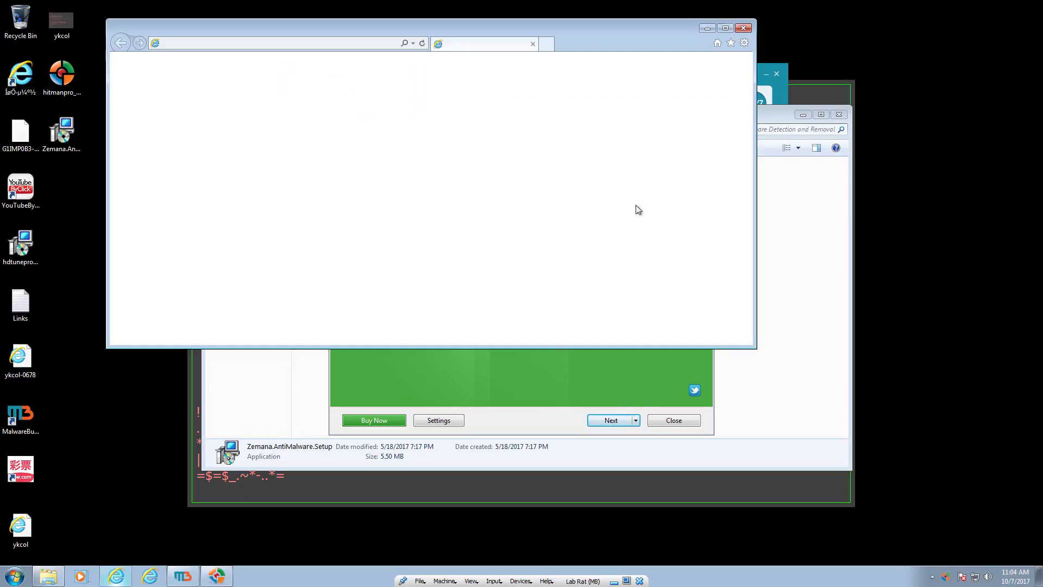
click(744, 43)
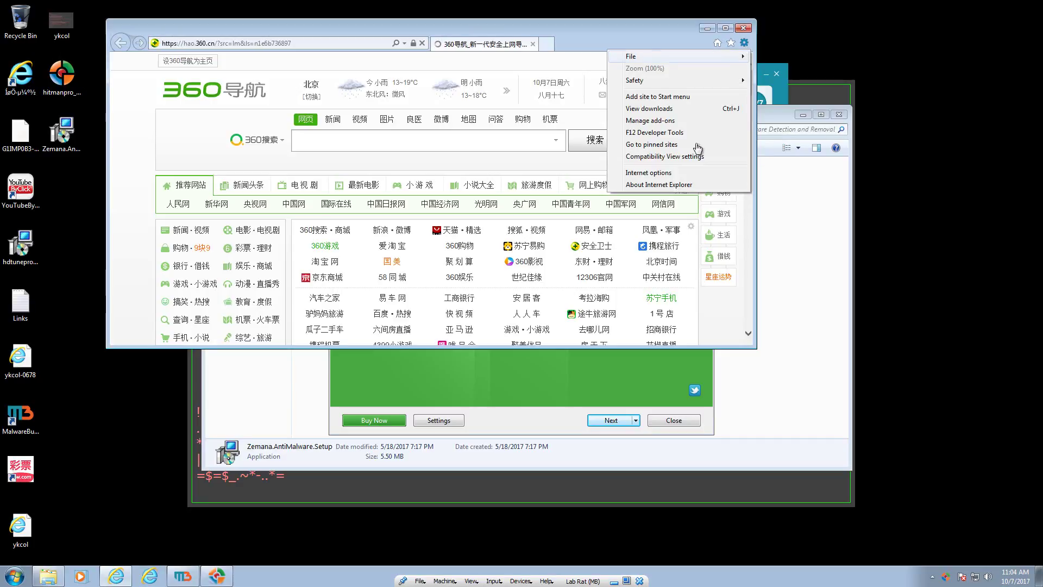
click(682, 173)
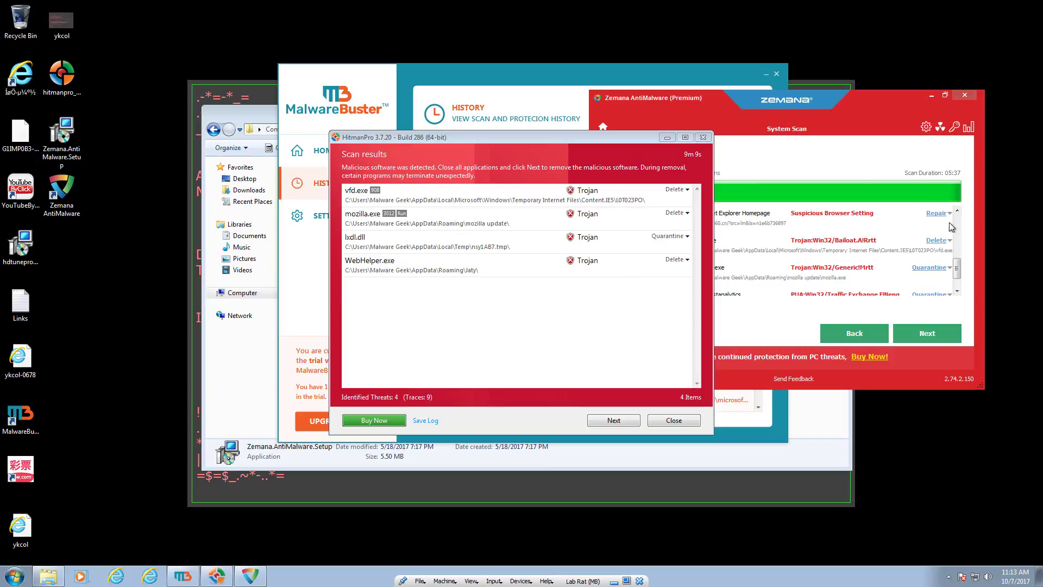
Step: Examine the Zemana AntiMalware and HitmanPro scan results, including the threat names for mozilla.exe, lxdl.dll and WebHelper.exe
drag(959, 266, 960, 223)
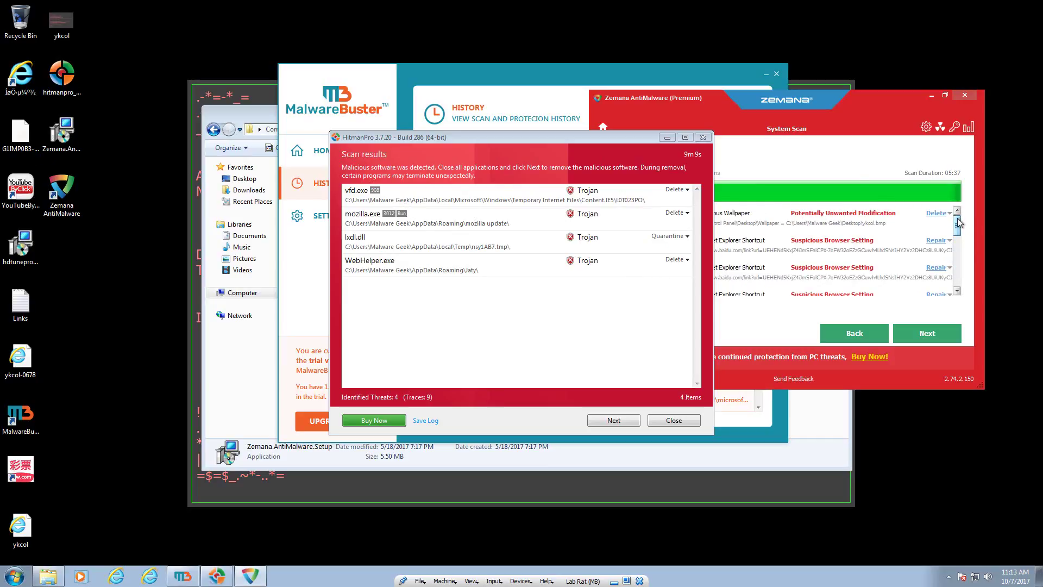
click(885, 226)
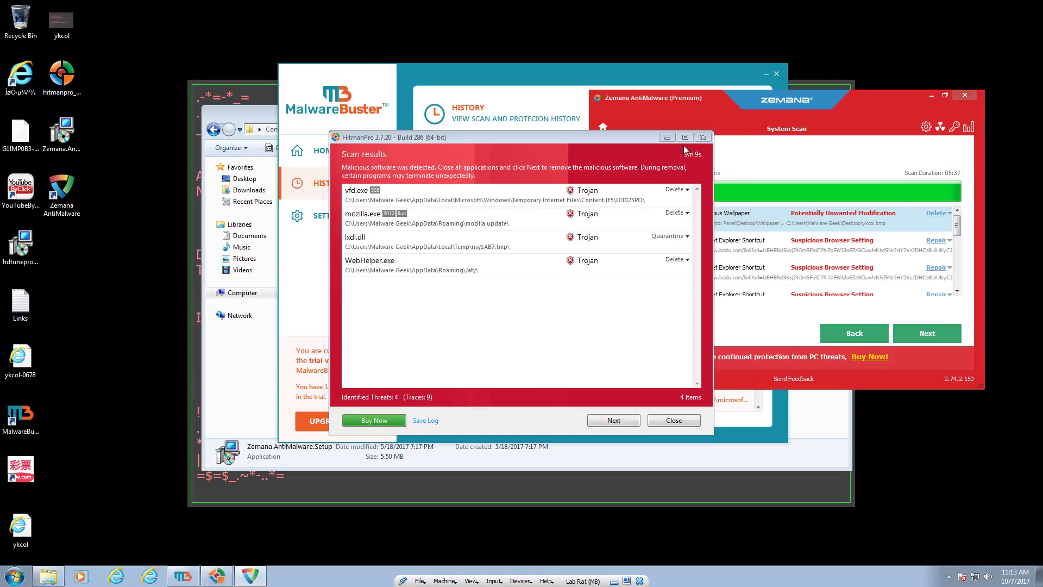
drag(957, 234, 953, 275)
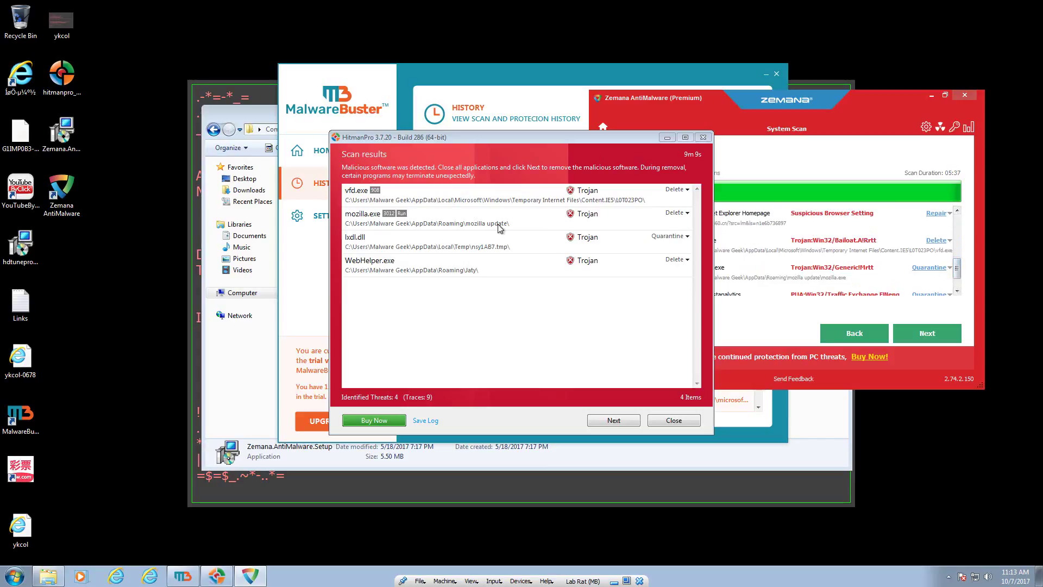
click(466, 218)
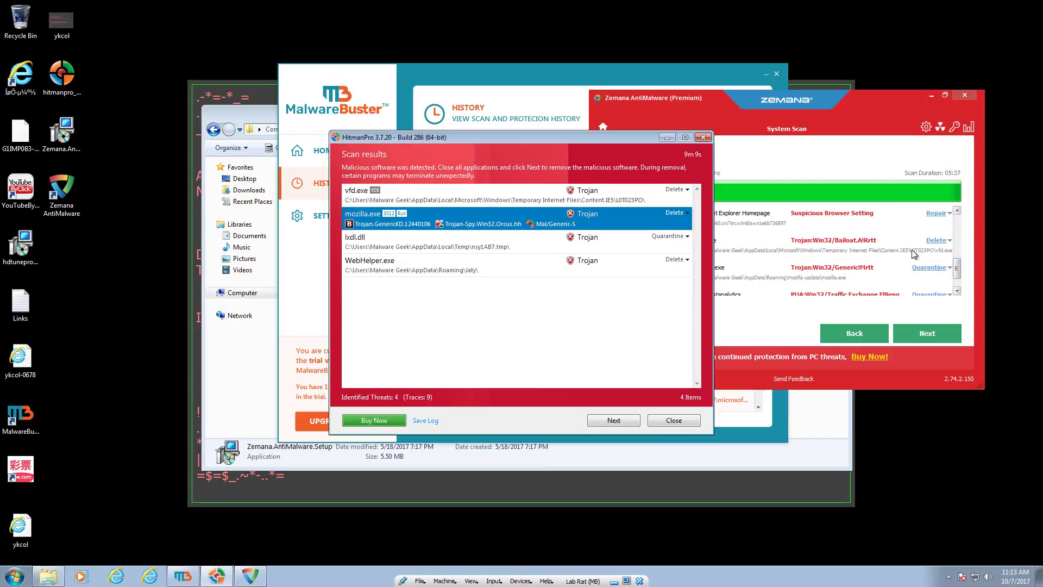
click(523, 243)
click(517, 266)
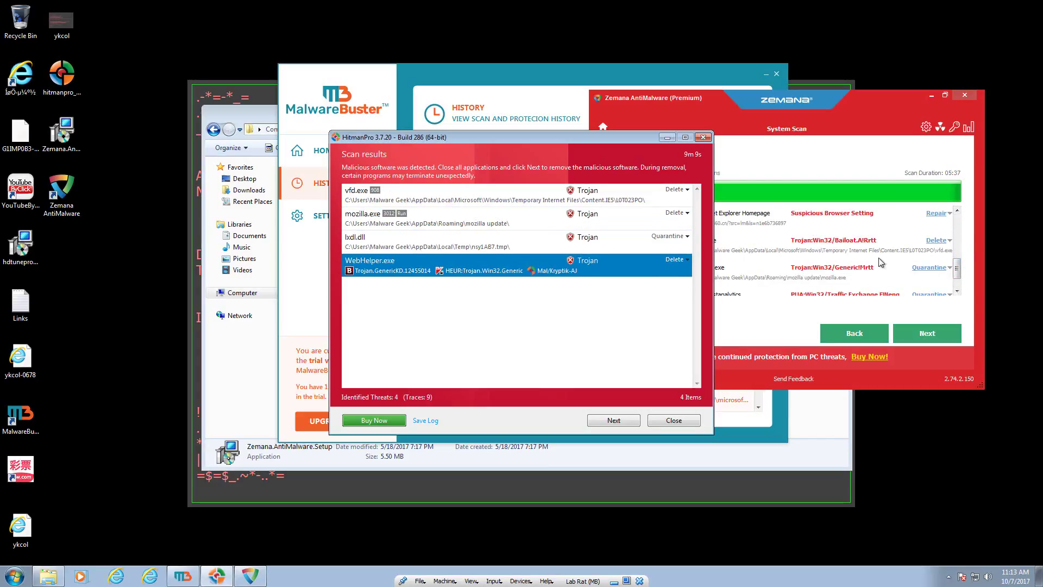
click(957, 290)
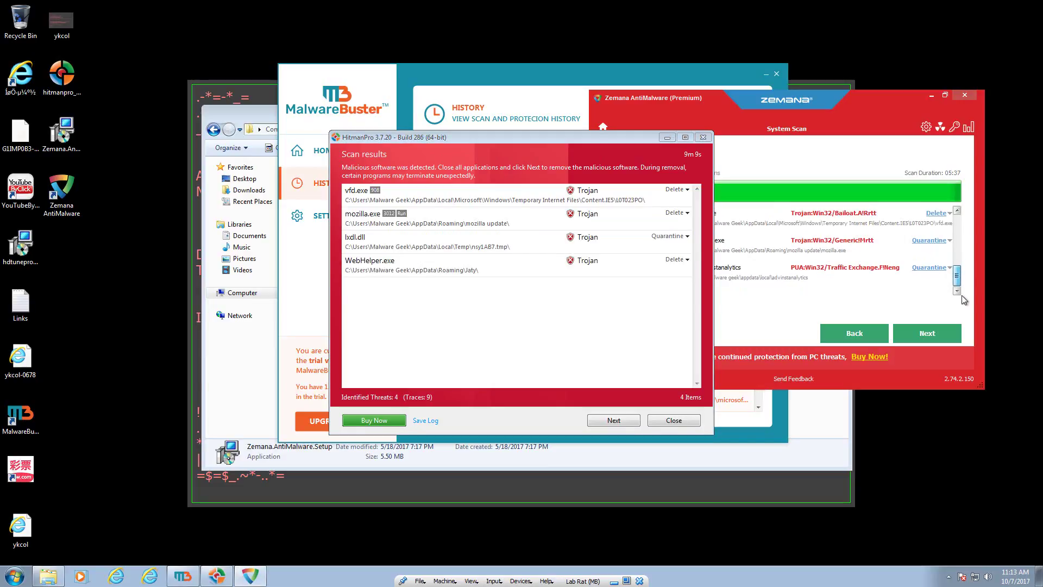
click(898, 278)
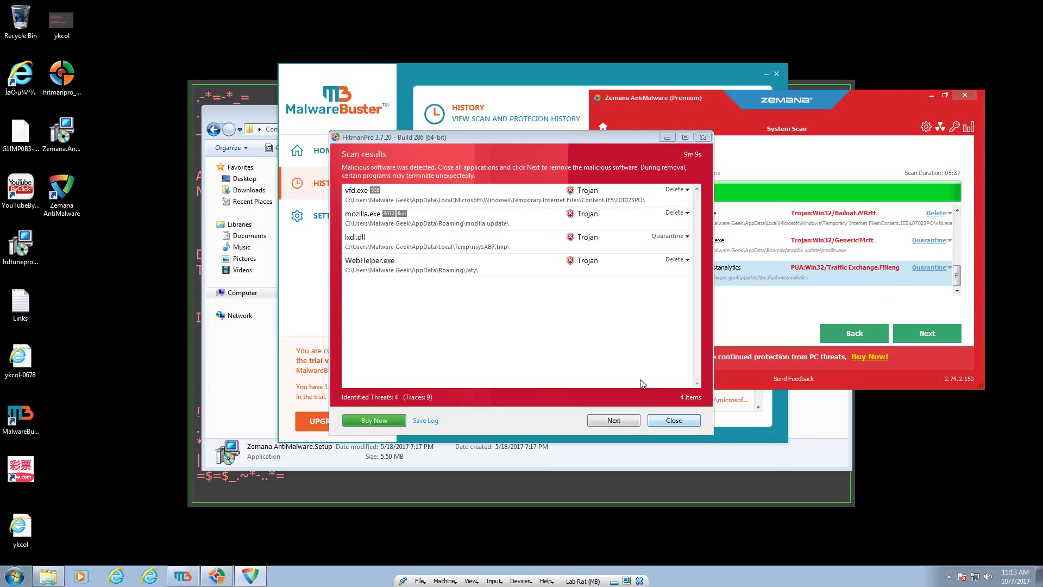
Step: Bring MalwareBuster's history in front of Zemana AntiMalware and close HitmanPro without removing its detections
click(460, 69)
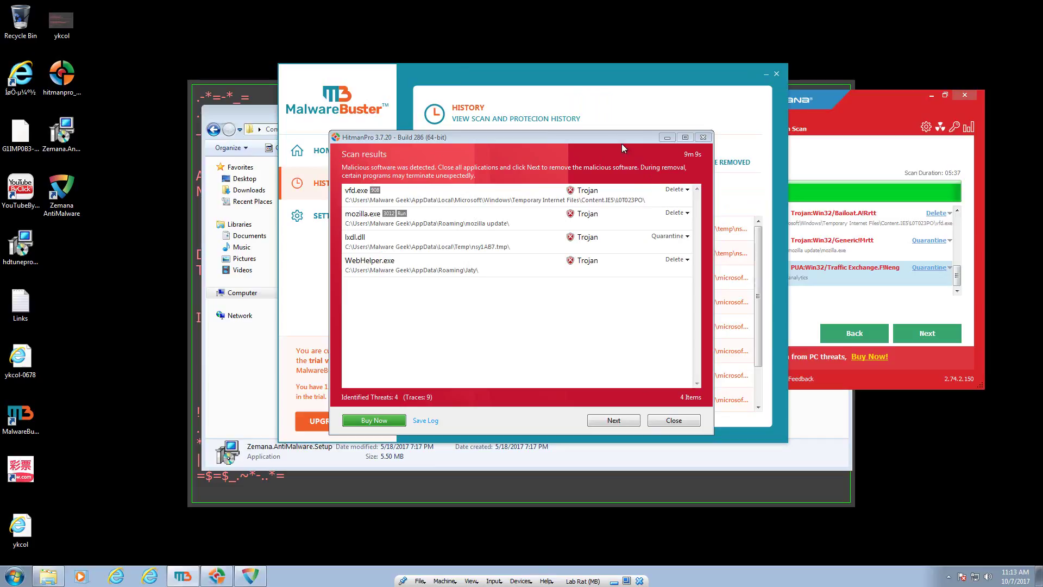
drag(481, 145, 607, 219)
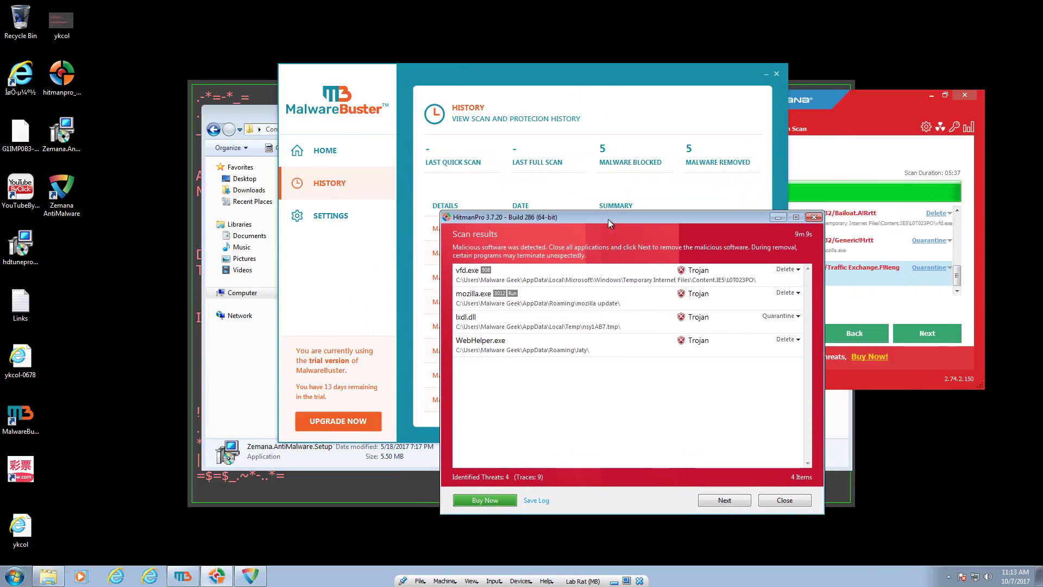
click(786, 502)
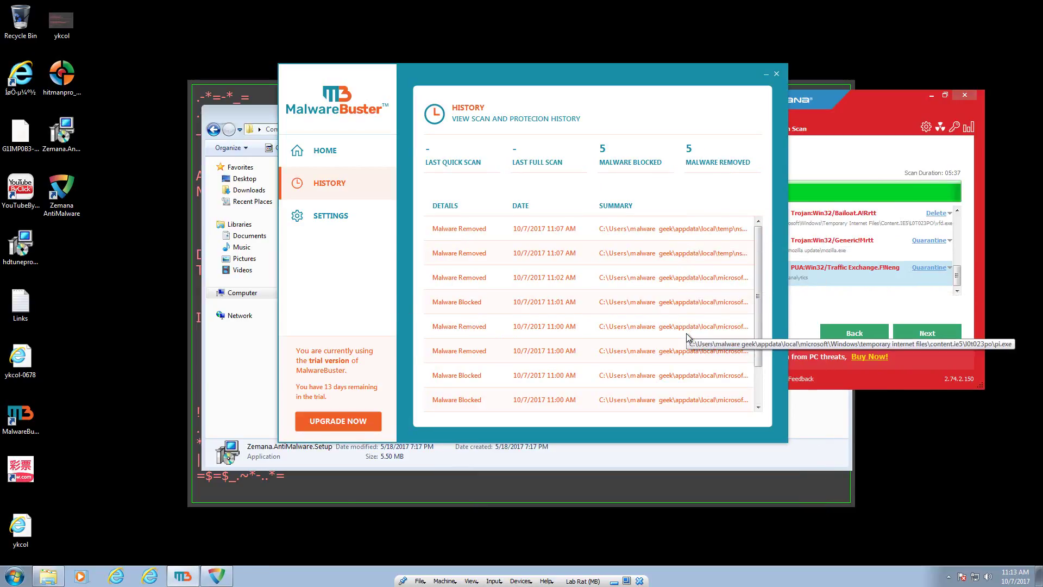
Step: Review the file paths of blocked and removed malware in MalwareBuster's history and return to its home page
scroll(685, 334, down, 1)
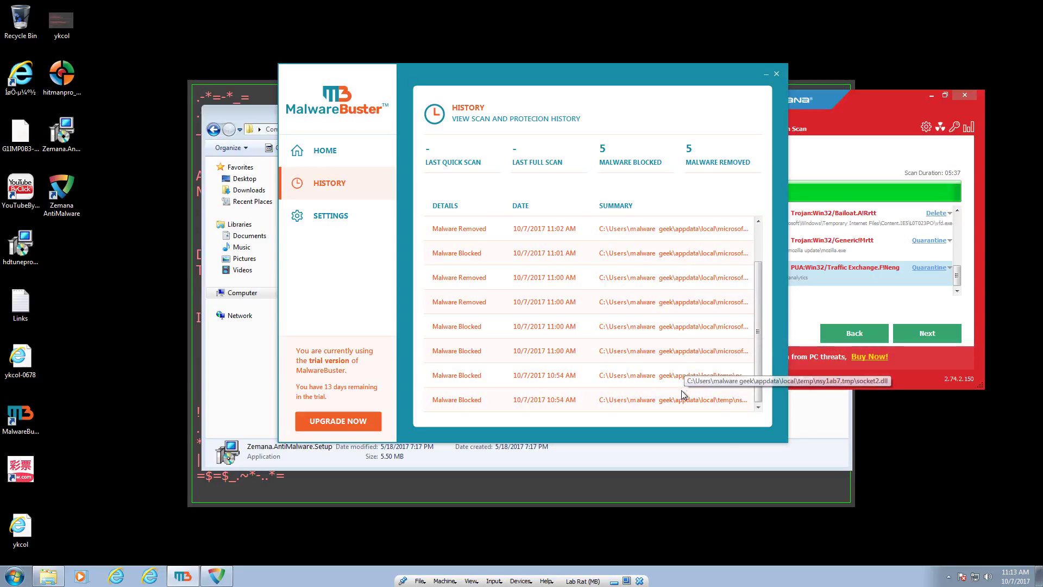
scroll(752, 353, up, 1)
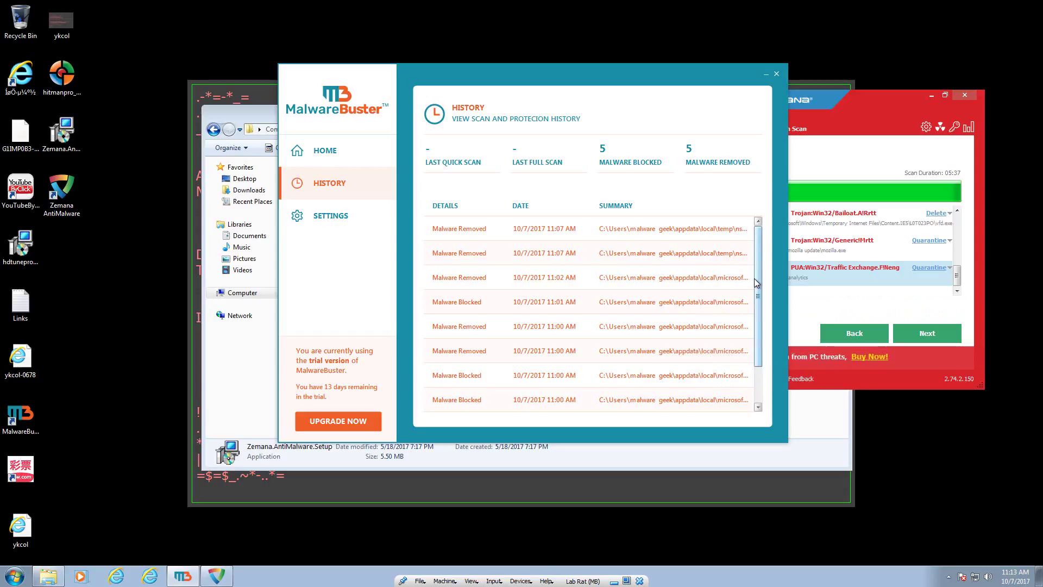
click(347, 162)
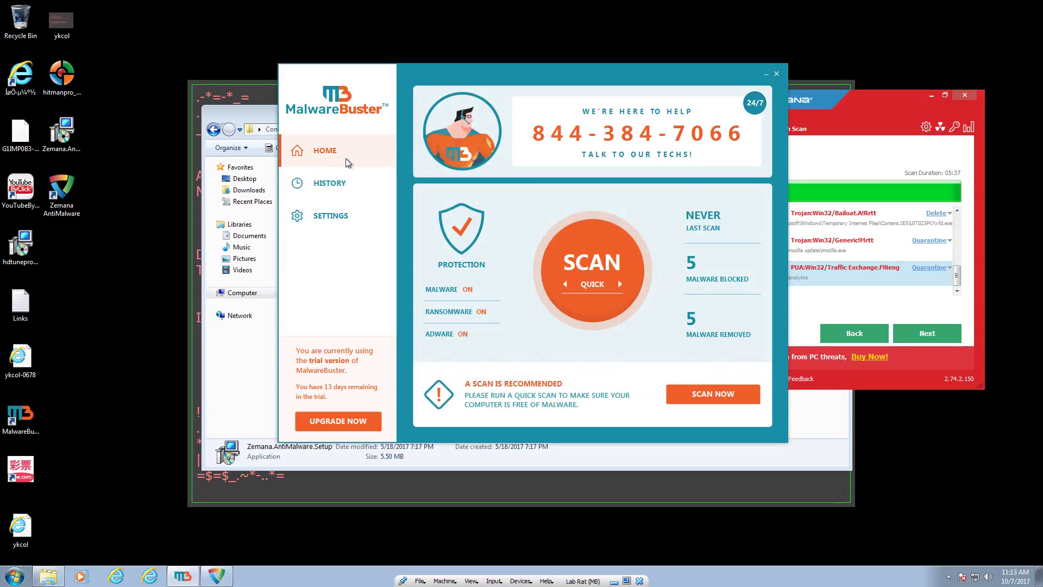
Step: Close MalwareBuster and the Malware Detection and Removal folder, and move the Zemana AntiMalware window to mid-screen
click(777, 74)
click(369, 135)
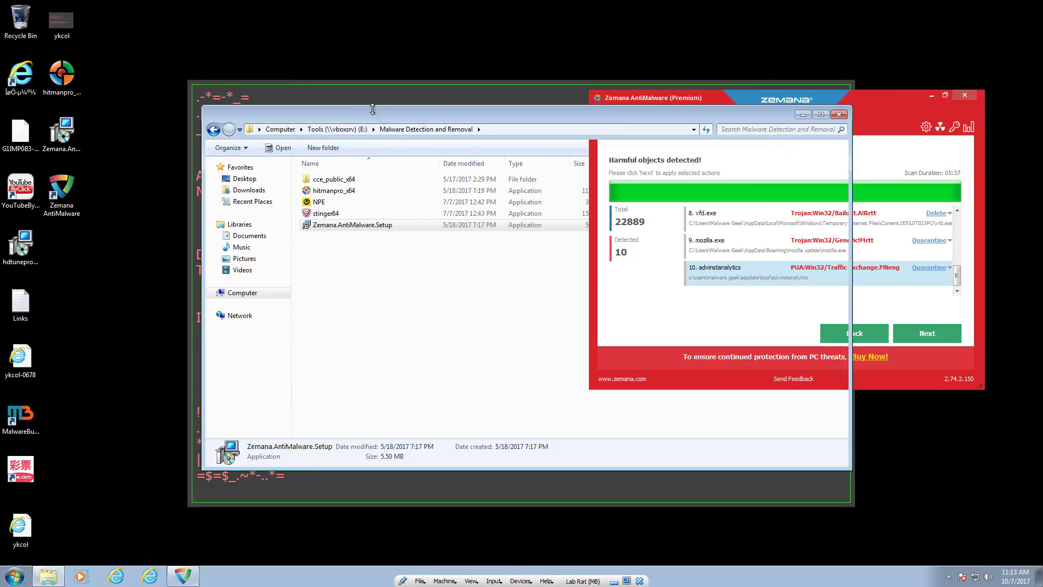
click(838, 115)
drag(823, 111, 575, 127)
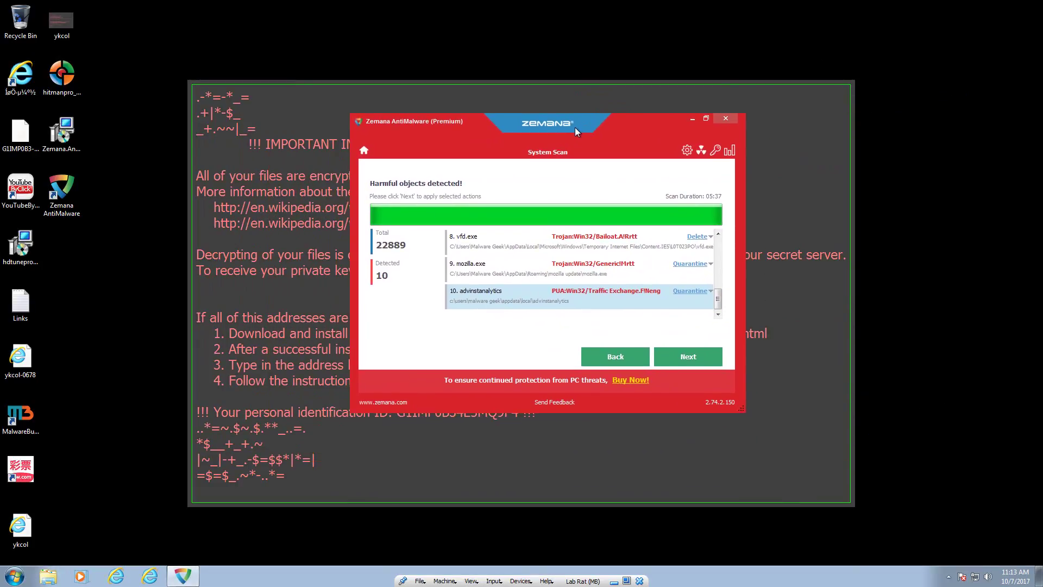
Step: Review the list of harmful objects in Zemana AntiMalware's System Scan results
mouse_move(715, 303)
mouse_down()
mouse_move(720, 246)
mouse_move(718, 302)
mouse_up()
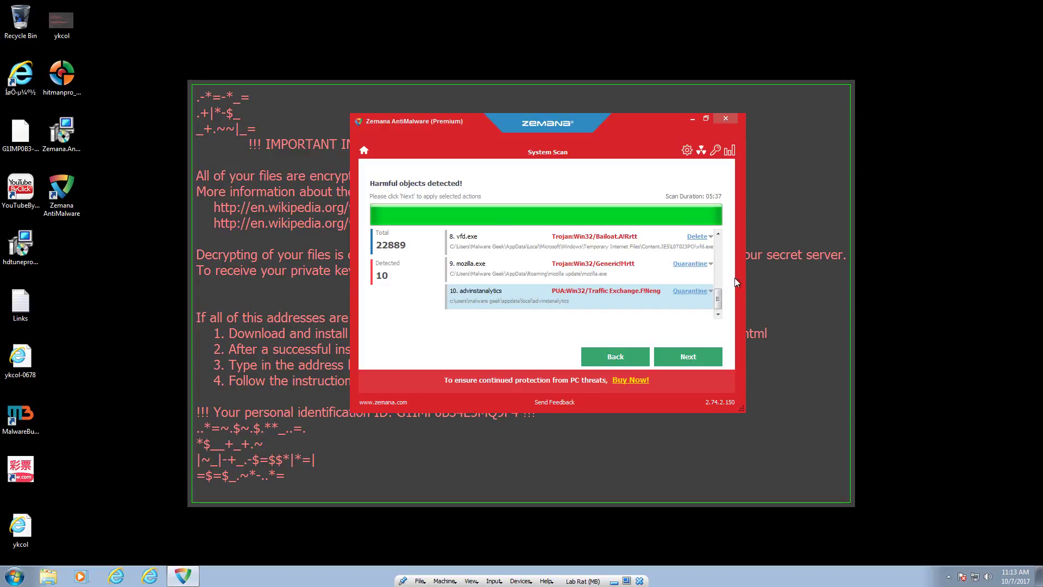
mouse_move(718, 304)
mouse_down()
mouse_move(717, 250)
mouse_move(716, 310)
mouse_up()
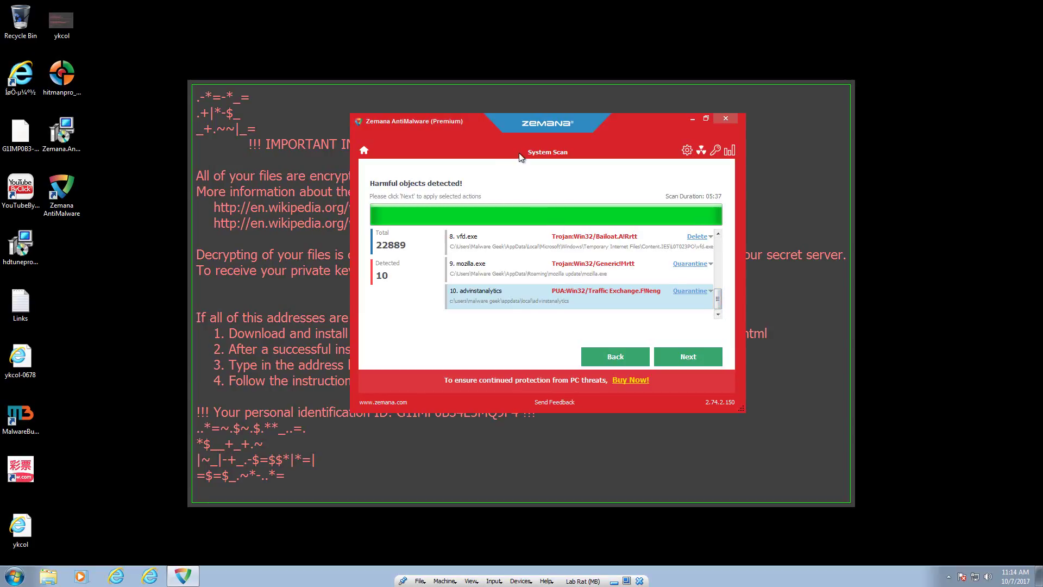
mouse_move(717, 307)
mouse_down()
mouse_move(722, 253)
mouse_move(714, 314)
mouse_up()
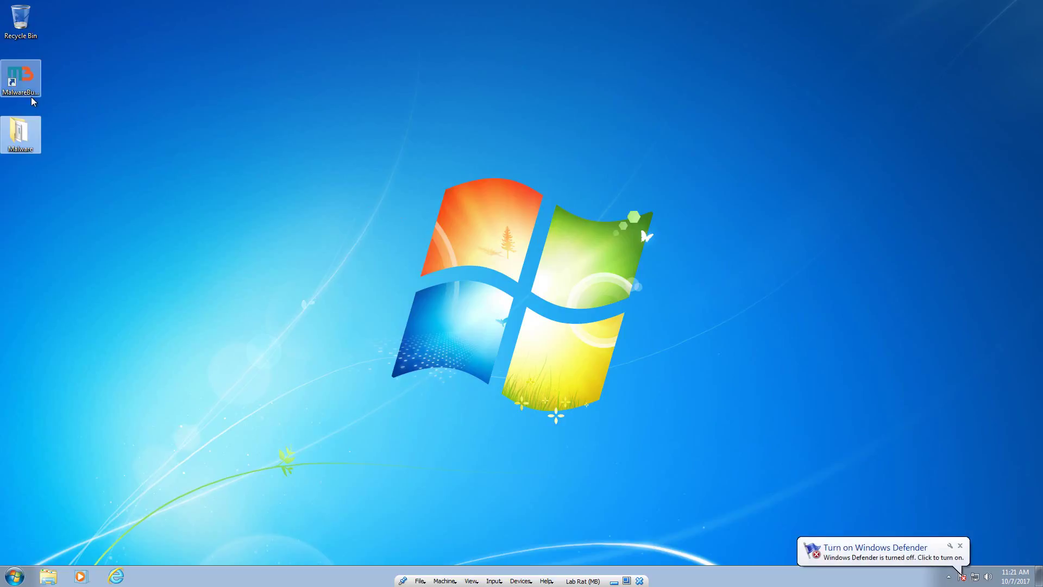
Step: Check the contents of the Malware folder on the desktop, close it, and scan the folder with MalwareBuster
double_click(28, 135)
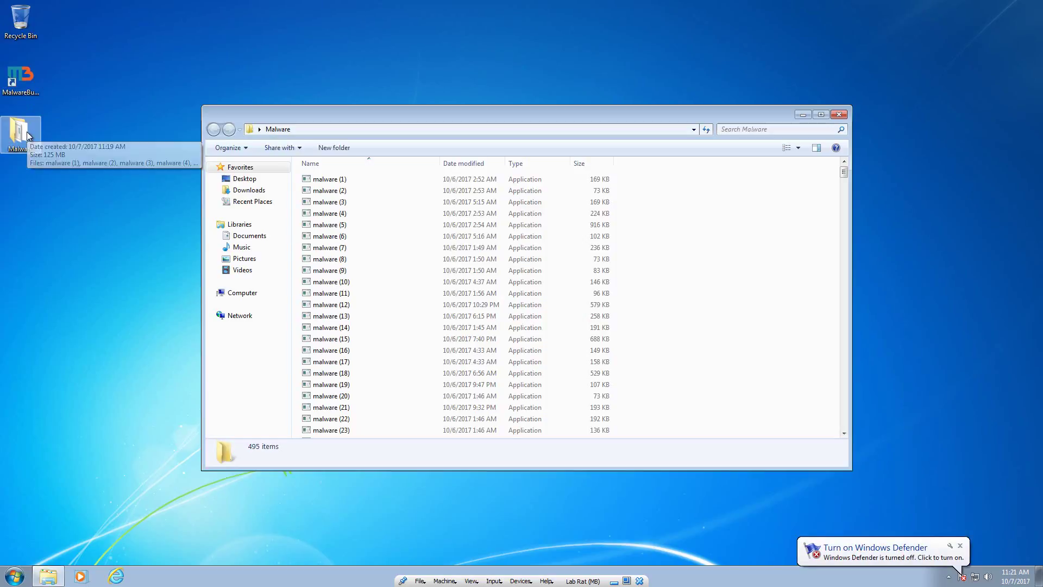
click(961, 546)
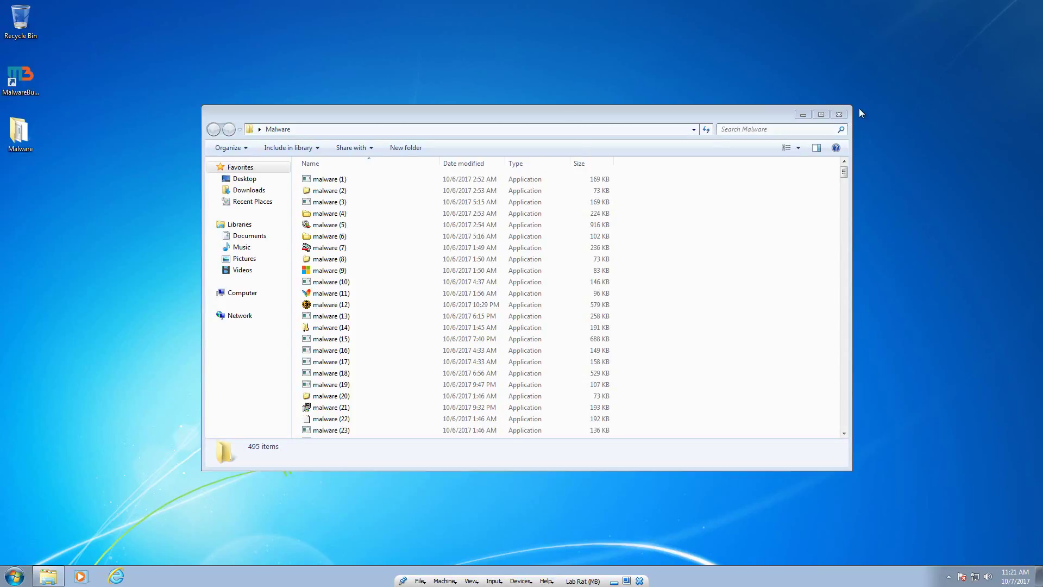
click(839, 114)
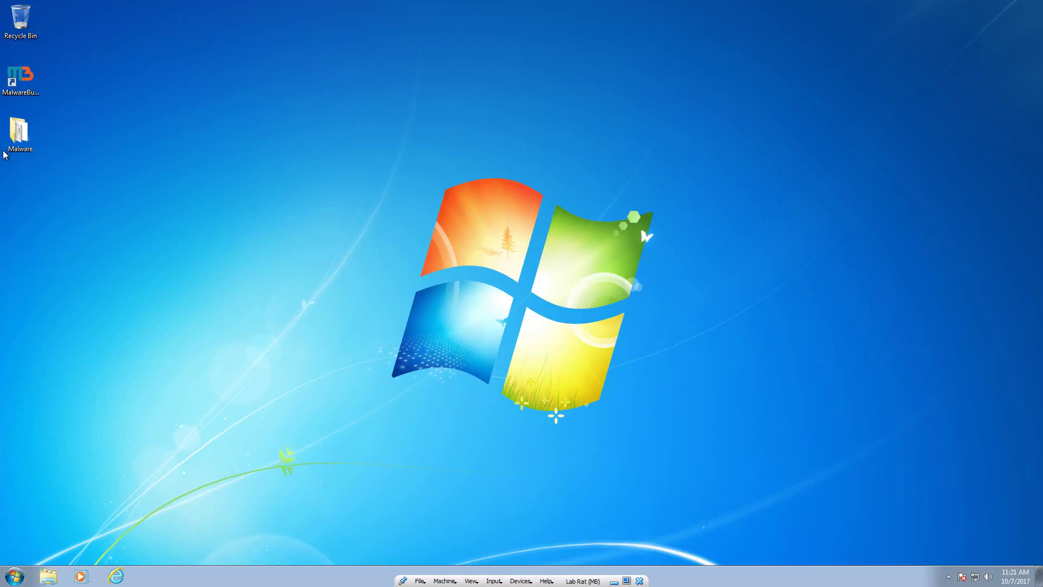
right_click(11, 135)
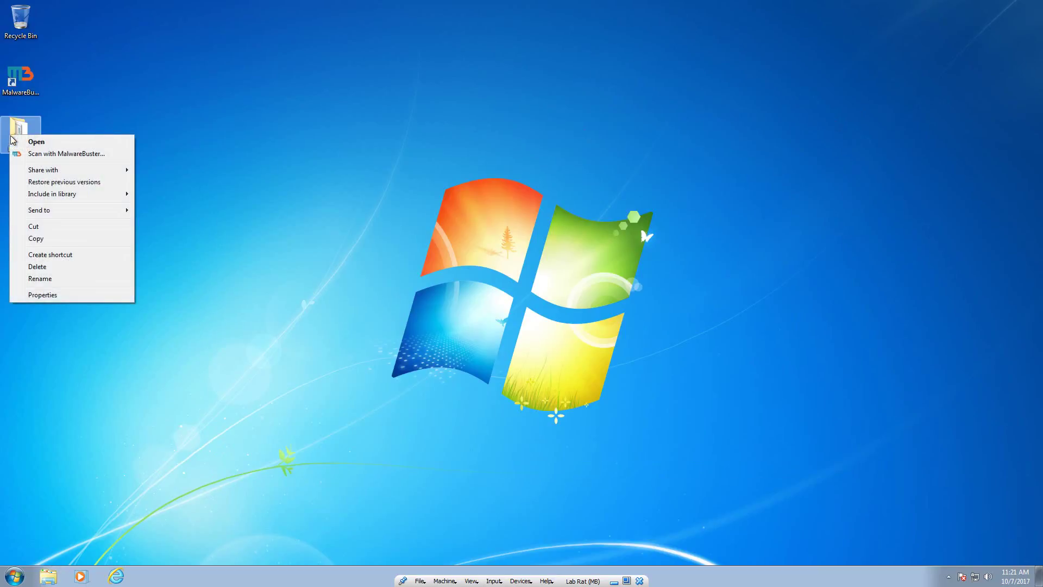
click(39, 154)
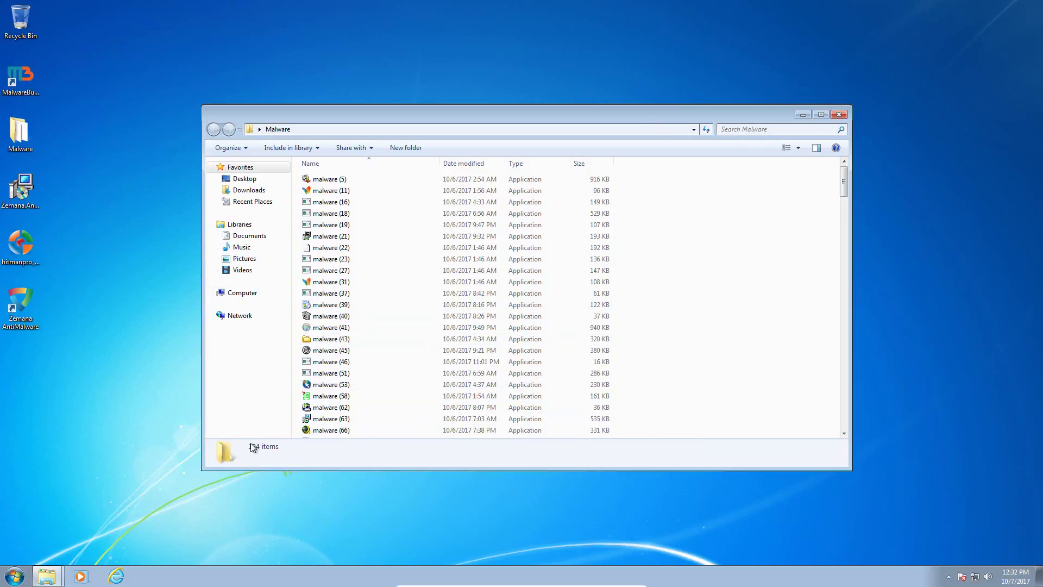
Step: Use Calculator to compare the original 495 malware files with the 194 remaining, close it, and move the Malware folder window up
click(16, 574)
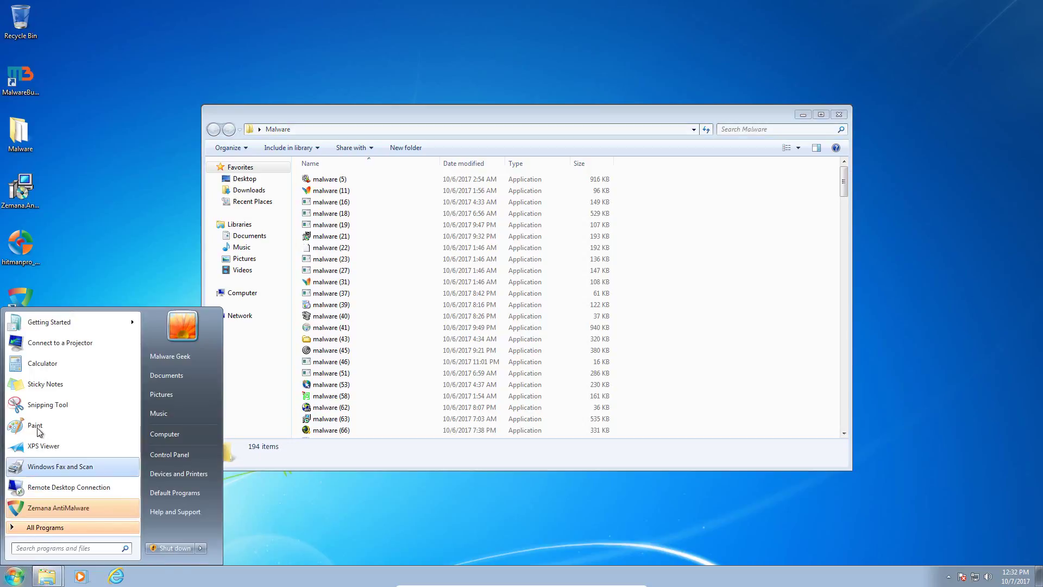
click(44, 364)
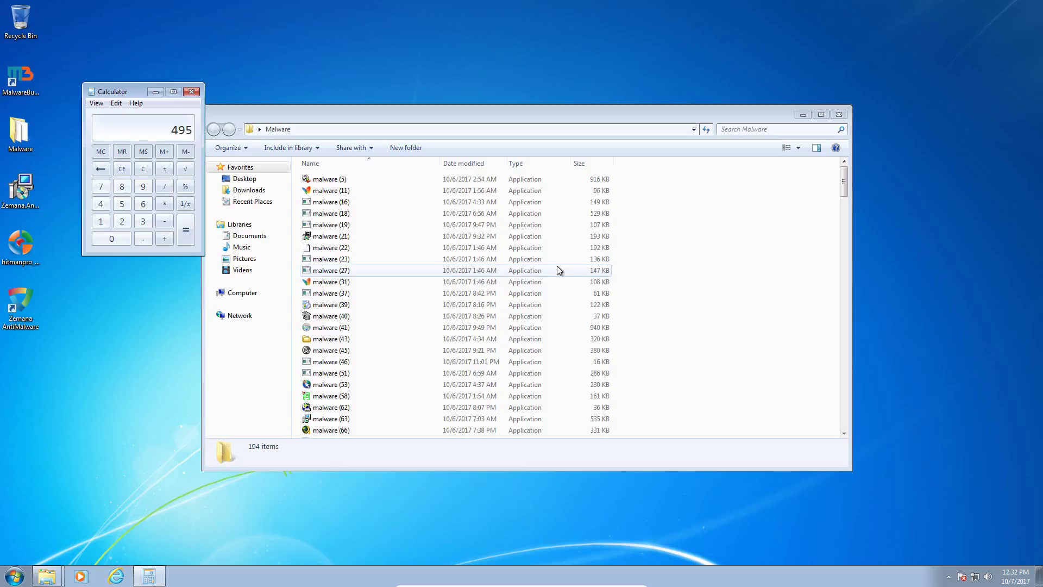
text(194)
key(Return)
text(4)
key(Return)
click(192, 92)
drag(559, 111, 566, 72)
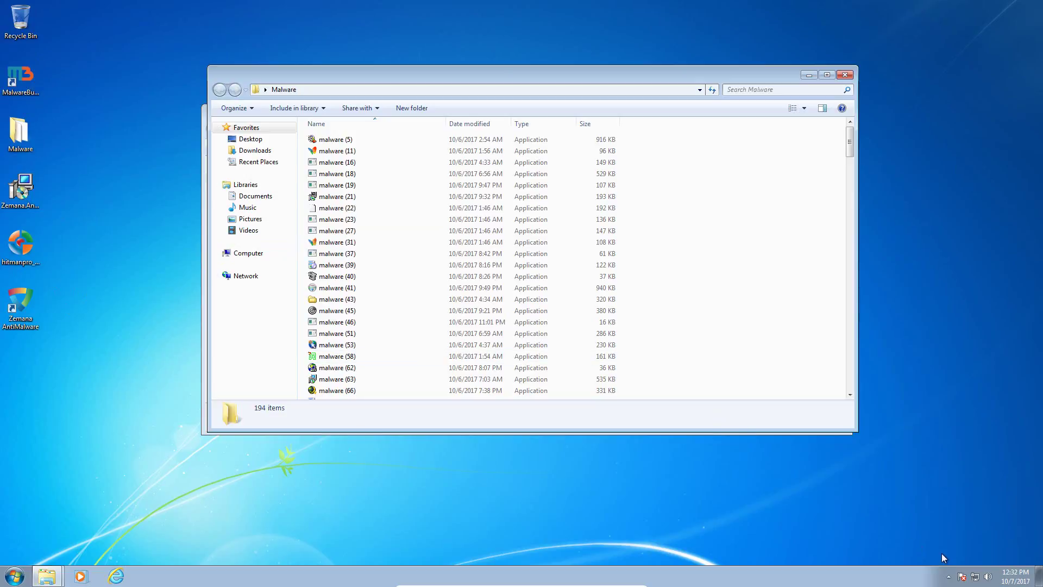
Step: Open MalwareBuster and return to its home page to review the protection status and malware removed
click(948, 576)
click(948, 511)
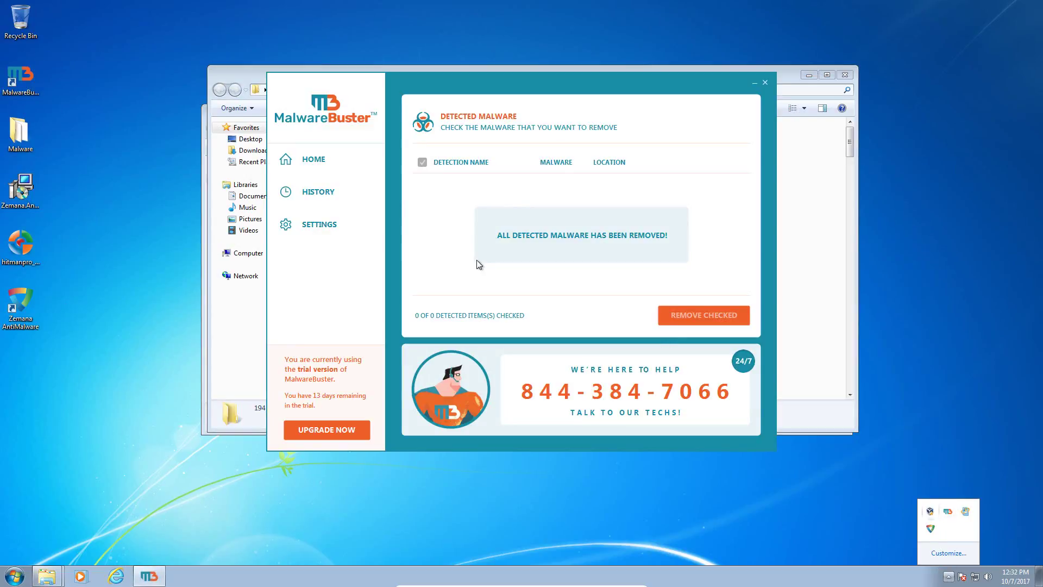
click(298, 174)
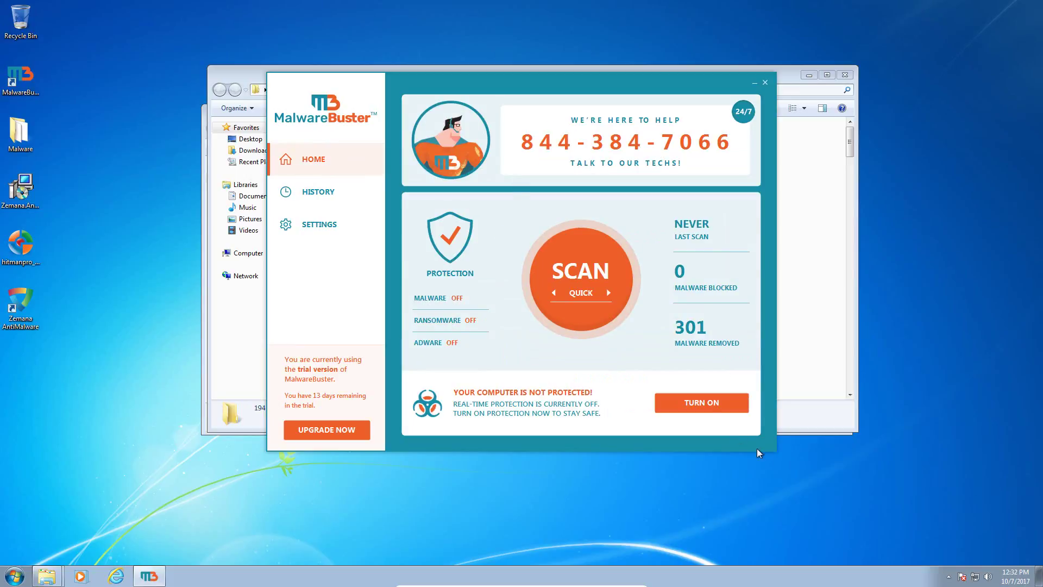
Step: Enable MalwareBuster's real-time protection and close its window
click(948, 576)
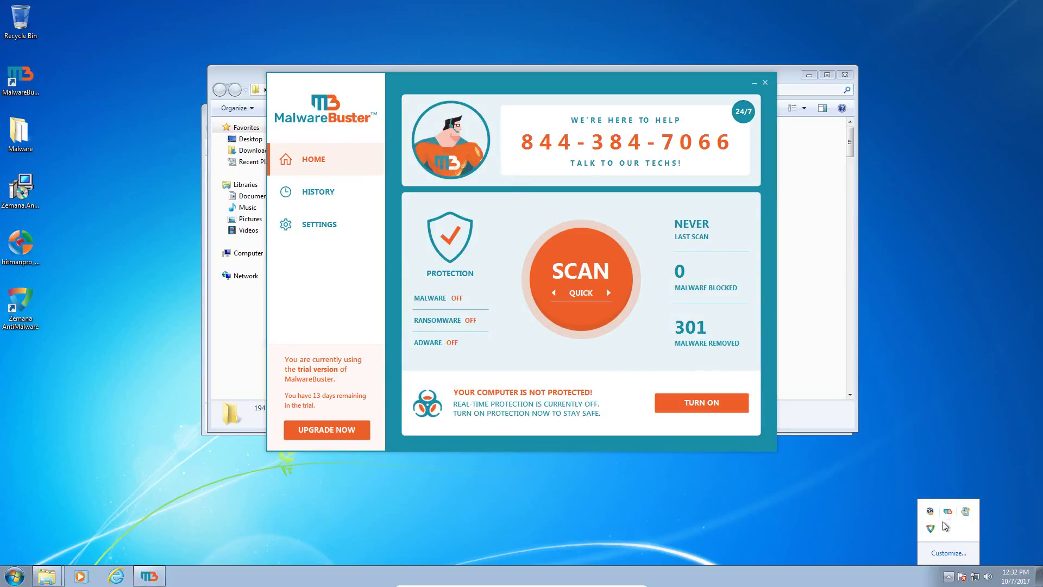
right_click(948, 516)
mouse_move(934, 452)
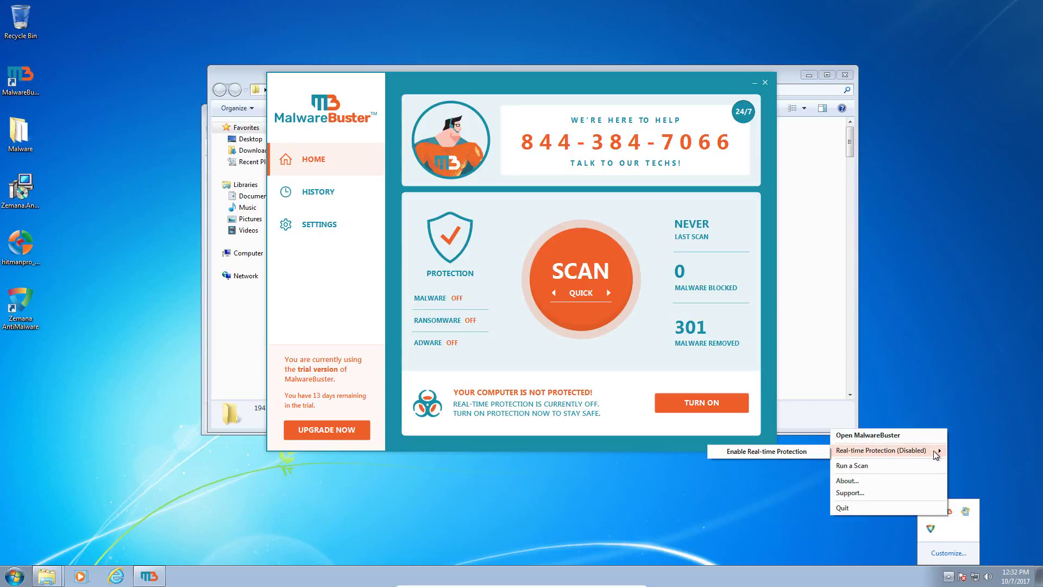
click(774, 452)
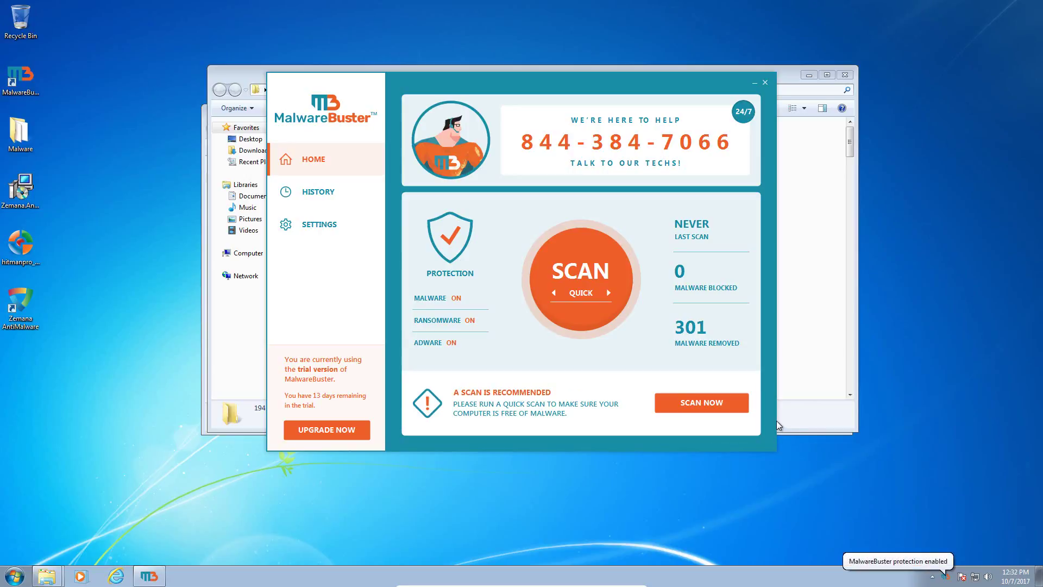
click(765, 83)
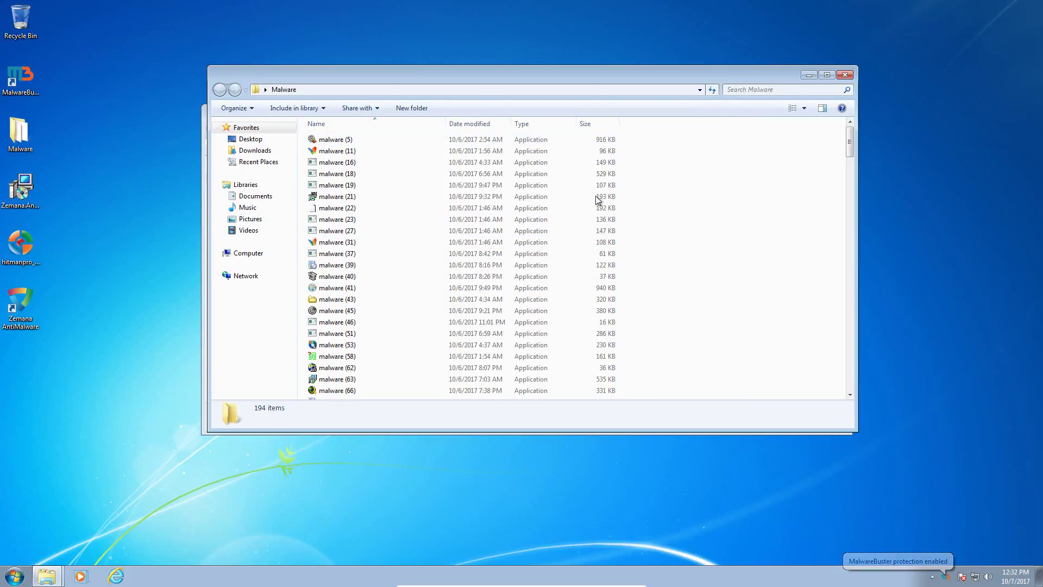
Step: Run malware (22), inspect the kuaefu.exe process in Task Manager, and close Task Manager
double_click(339, 210)
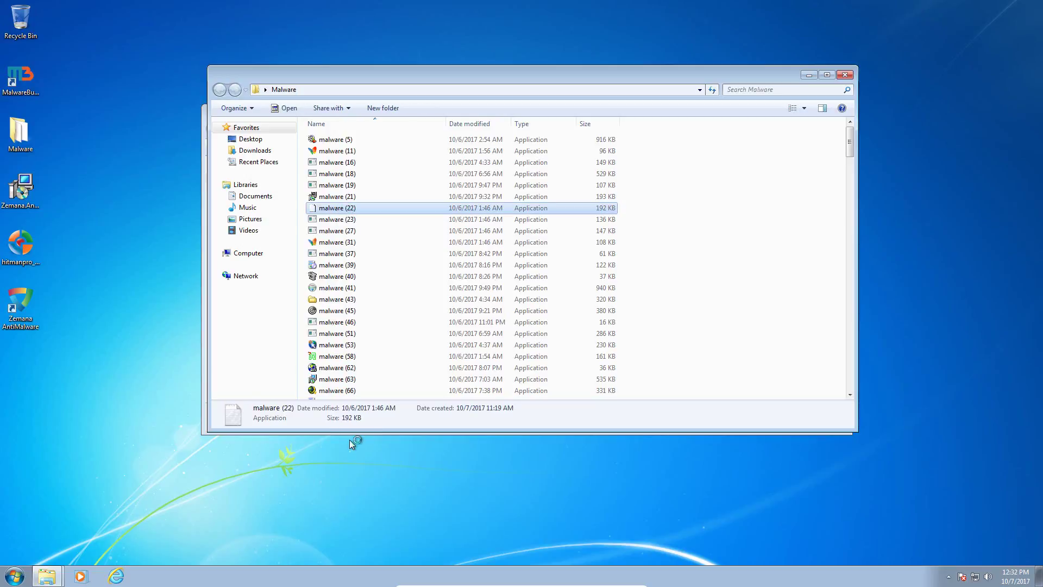
right_click(334, 575)
click(357, 534)
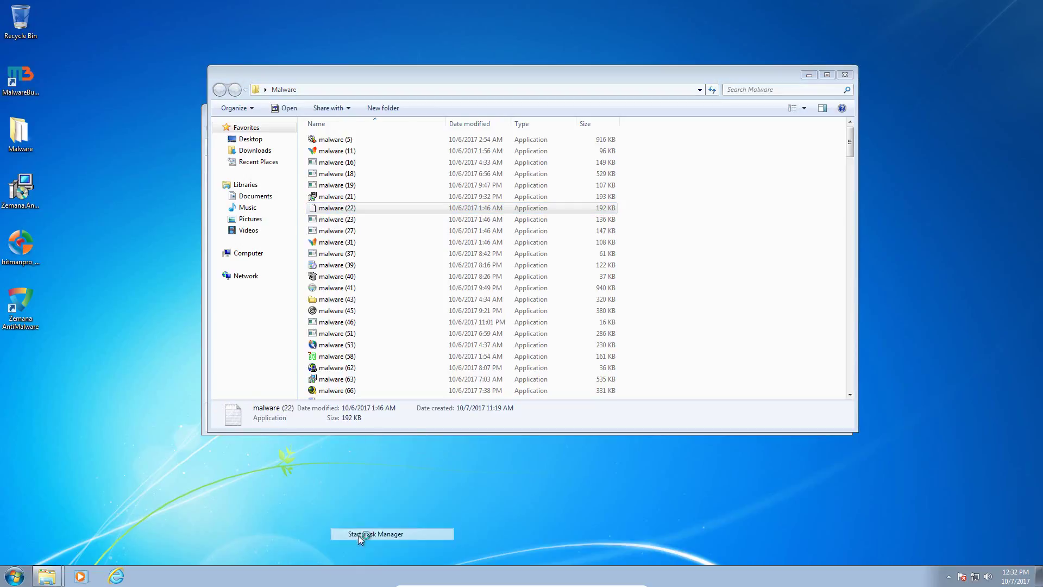
click(69, 43)
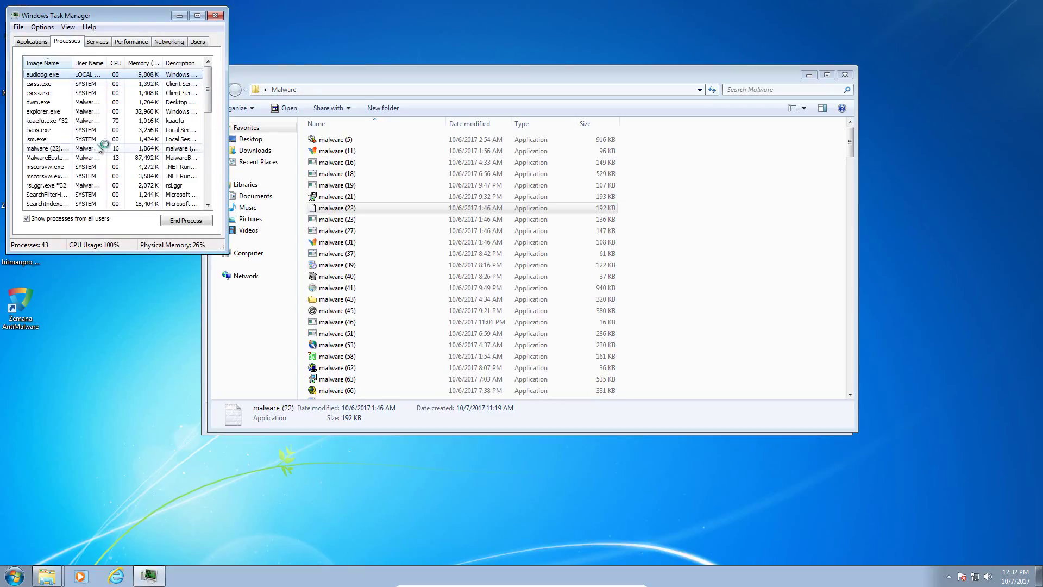
click(76, 120)
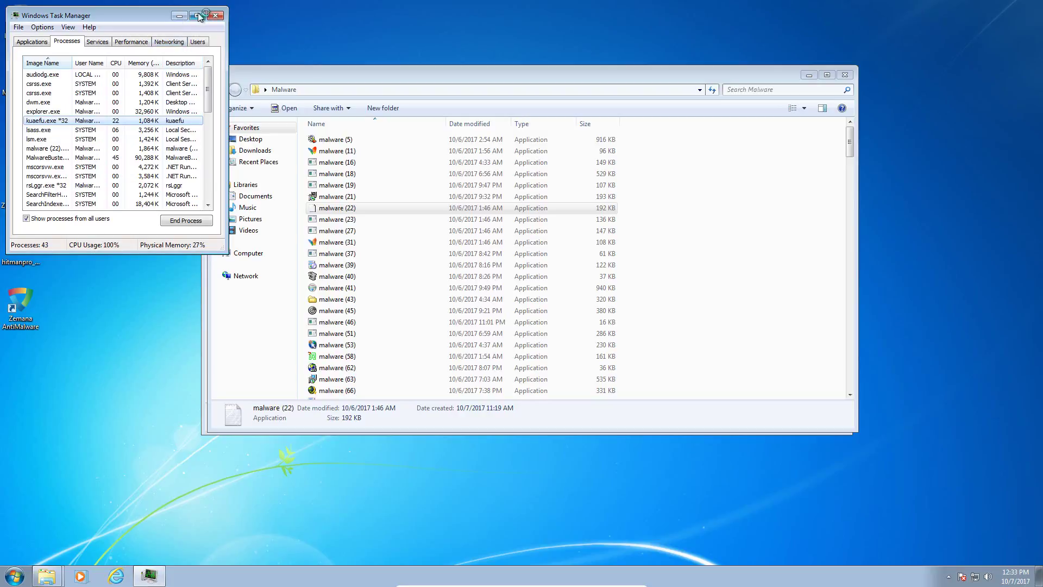
click(216, 16)
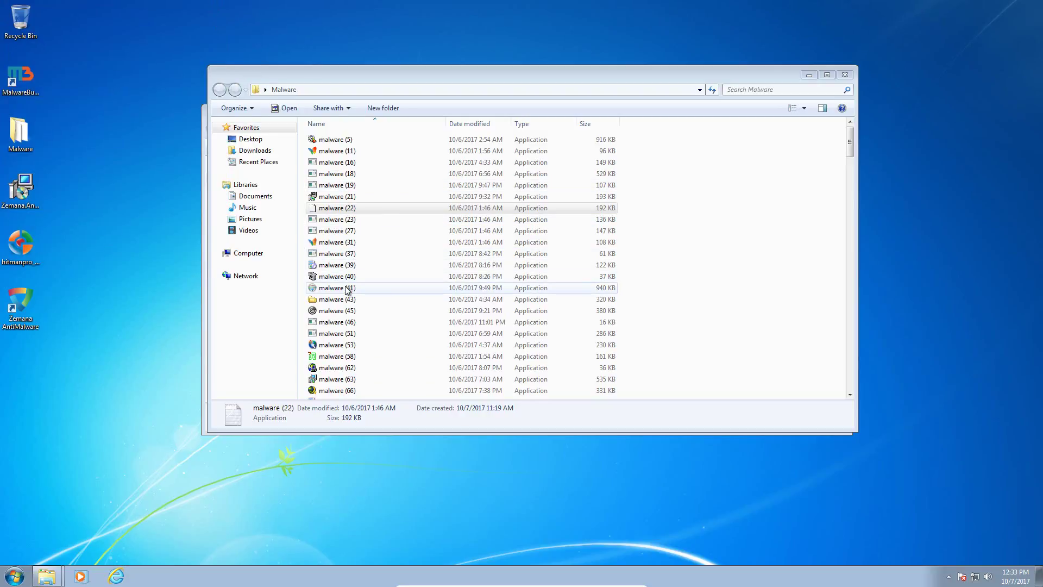
Step: Select malware (43), (71) and (111) in turn in the Malware folder, and run malware (112)
click(349, 304)
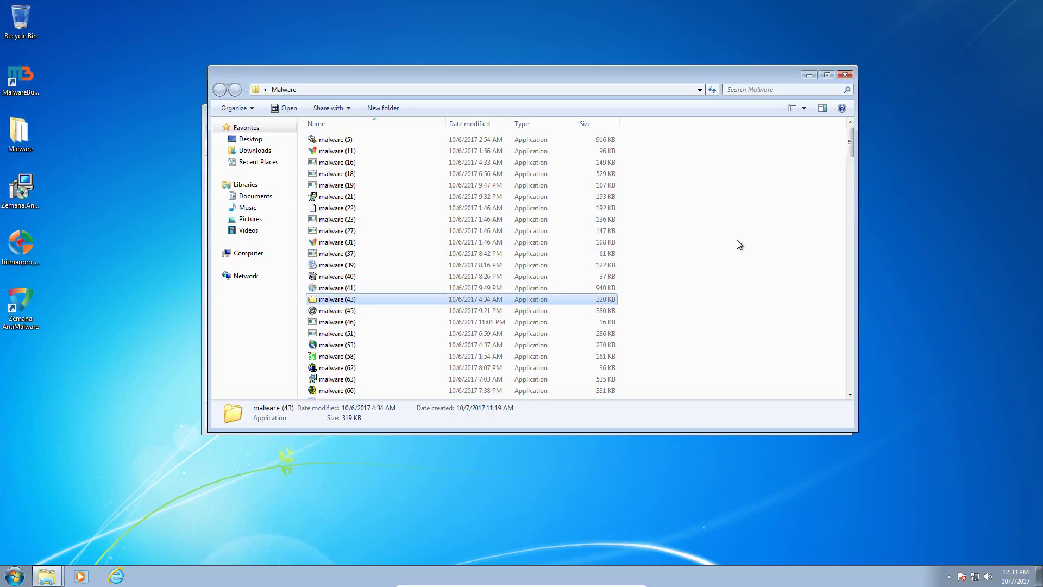
drag(852, 152, 849, 175)
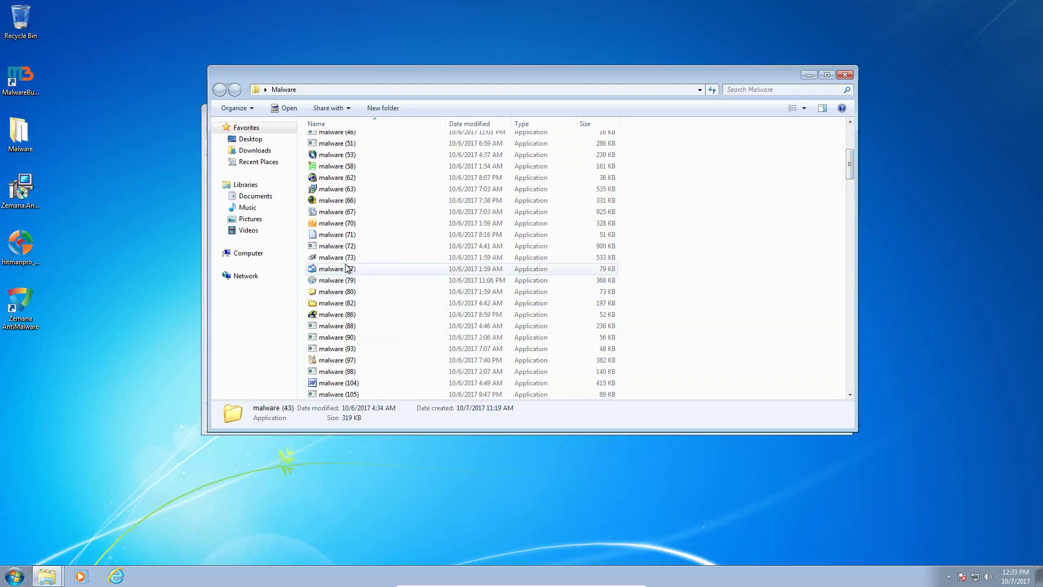
click(339, 235)
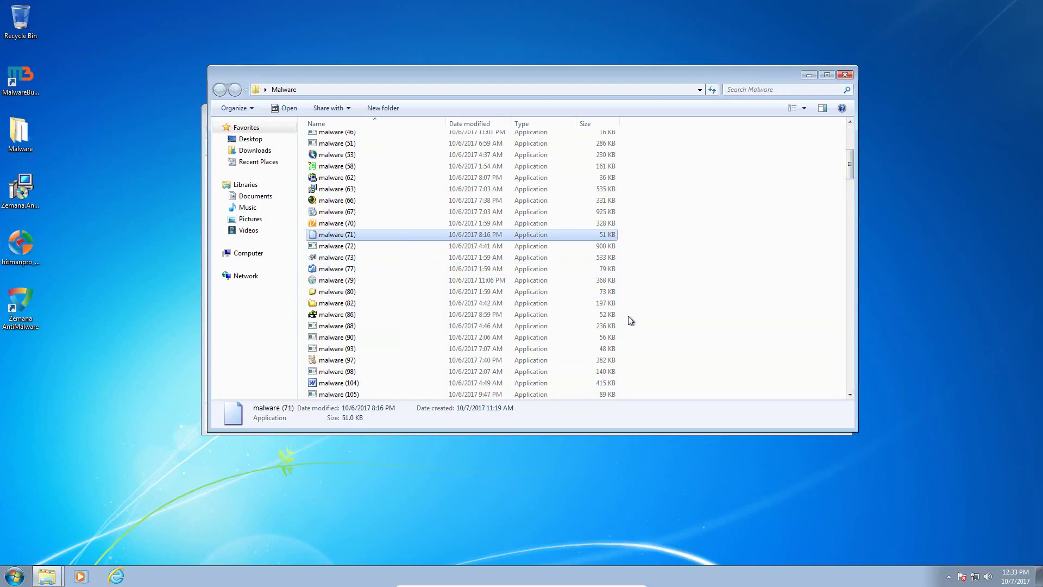
mouse_move(849, 171)
mouse_down()
mouse_move(849, 188)
mouse_move(848, 180)
mouse_up()
scroll(701, 228, down, 2)
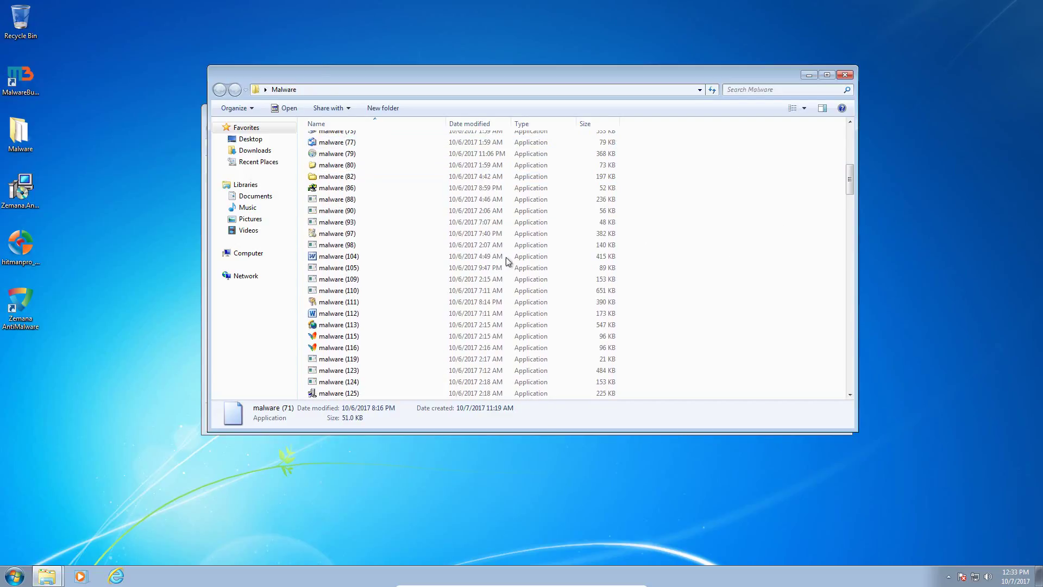
click(354, 302)
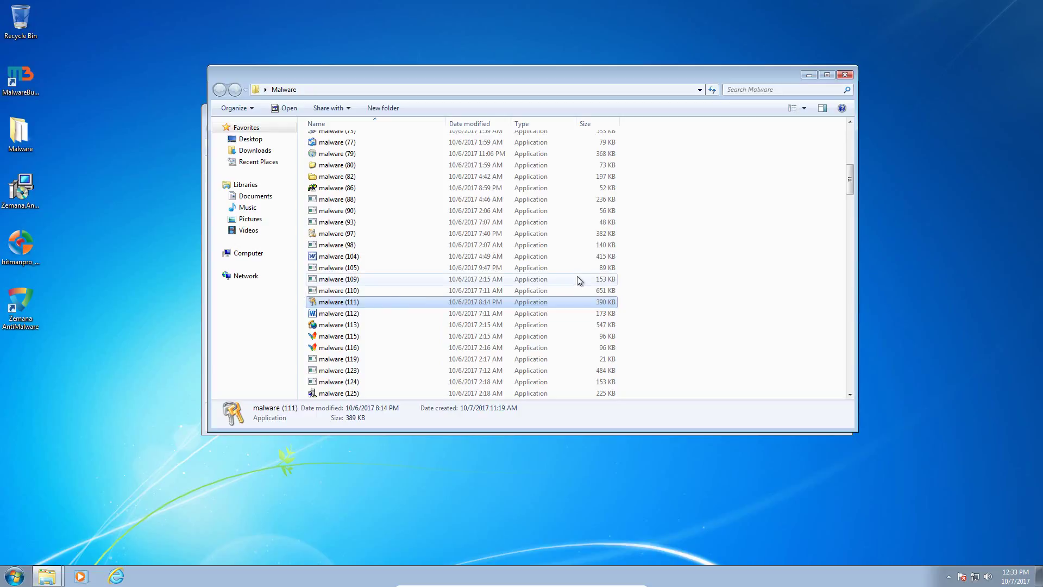
double_click(319, 319)
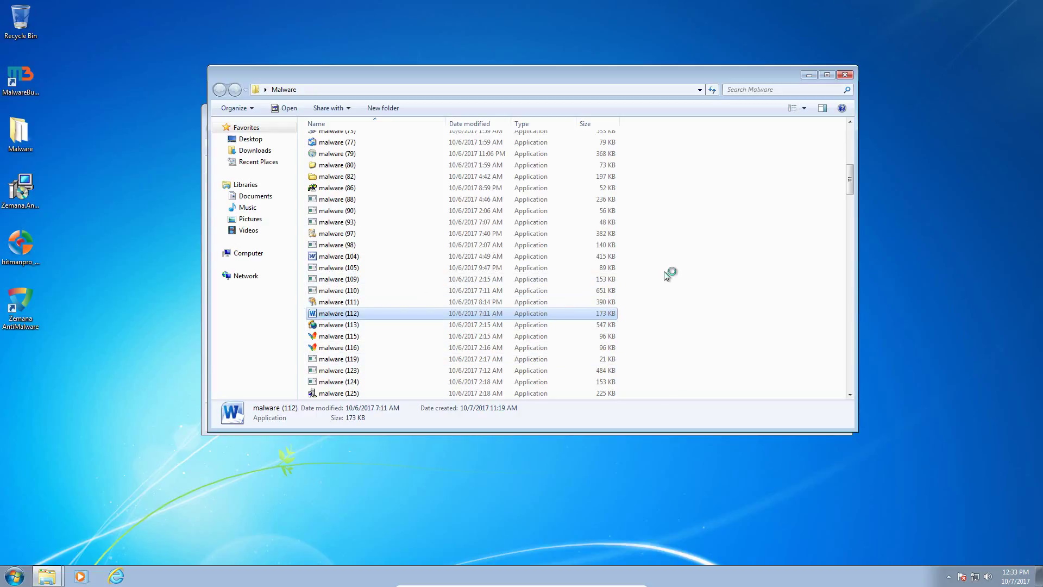
Step: Try to run malware (133) from the Malware folder and cancel the choice of a program to open it with
drag(850, 180, 847, 205)
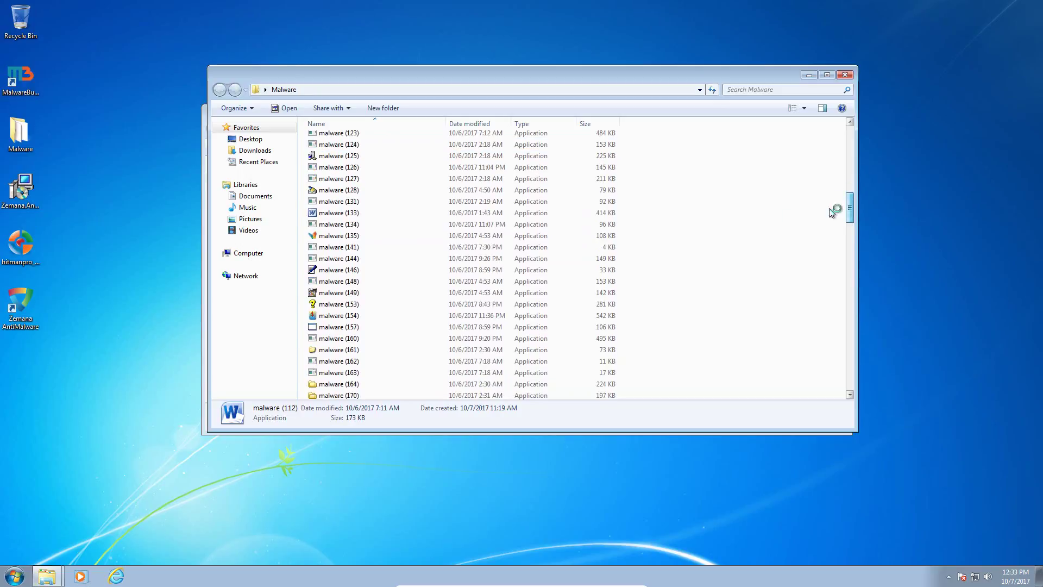
click(357, 212)
double_click(357, 213)
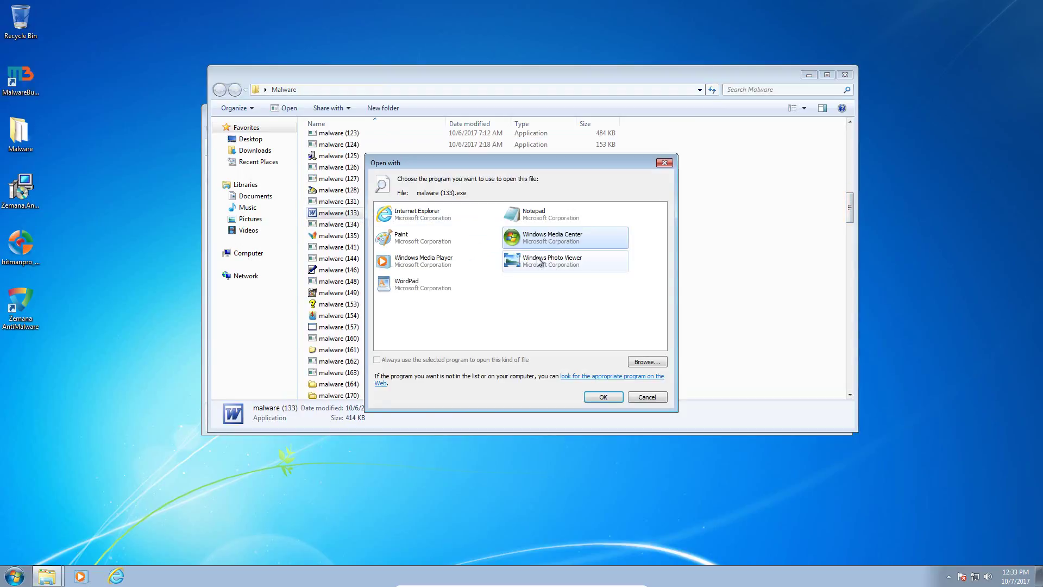
click(651, 399)
Step: Try to run malware (134) and decline to send more information about the Microsoft Word 2010 and xk crashes
double_click(342, 224)
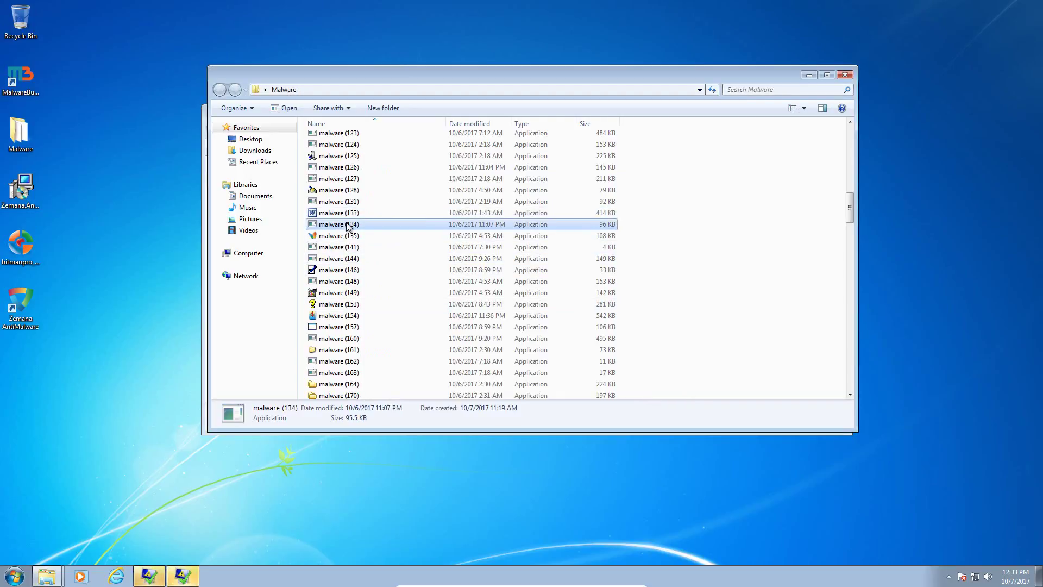
click(646, 397)
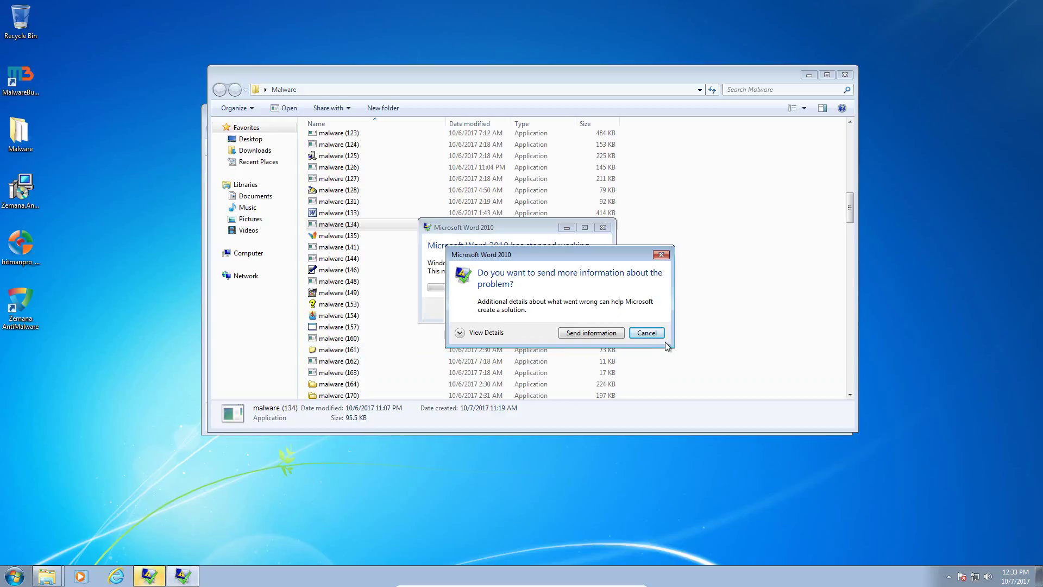
click(645, 333)
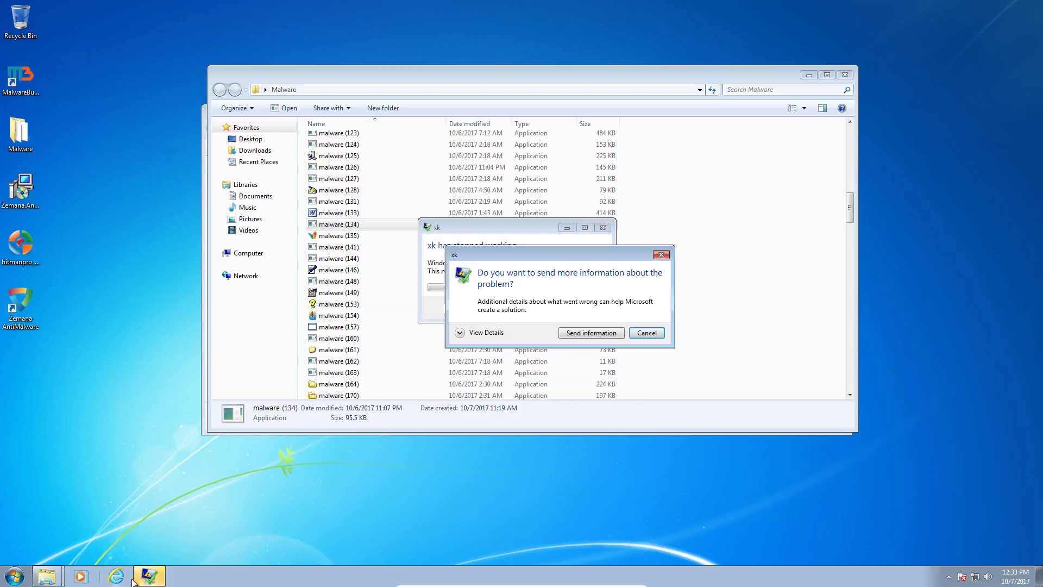
click(646, 335)
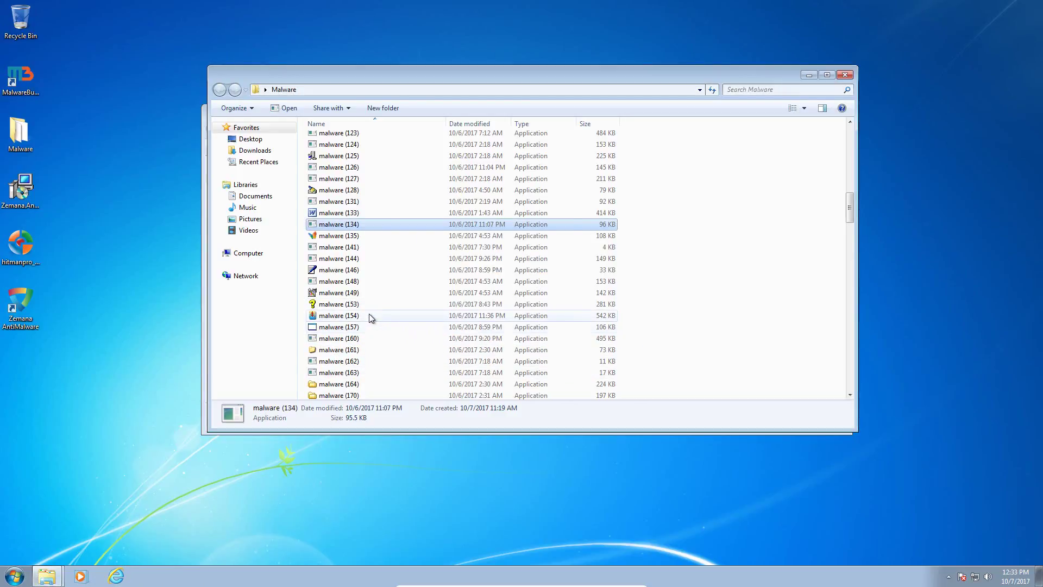
Step: Try to run malware (148) and dismiss the choice of a program to open it with
click(353, 282)
double_click(353, 283)
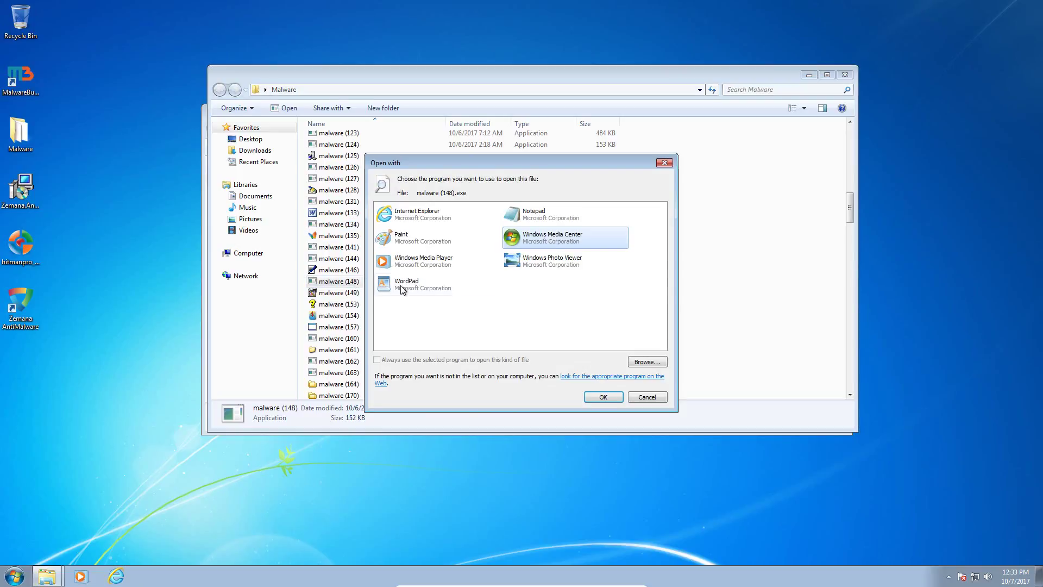
click(665, 163)
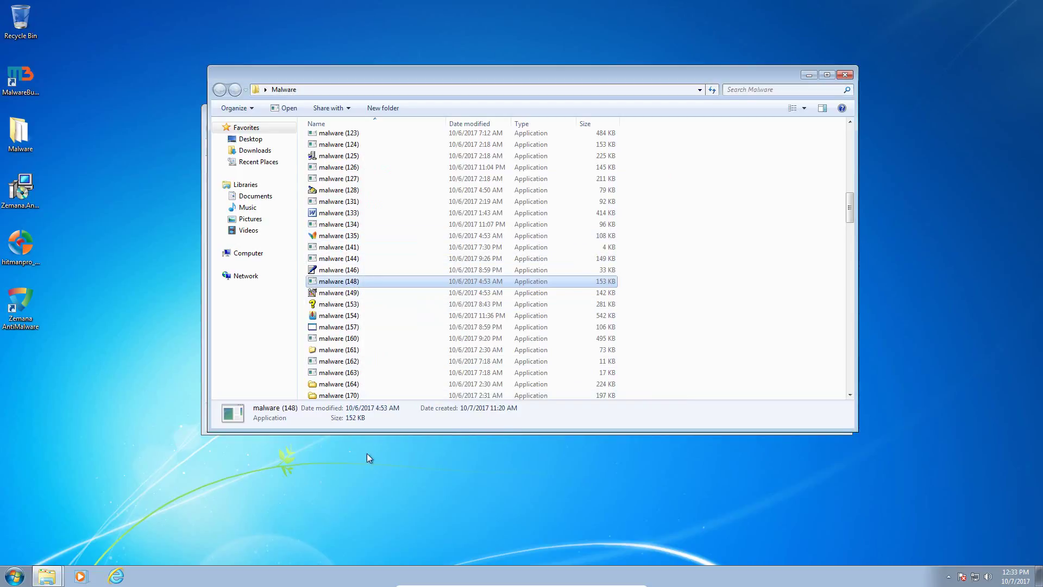
Step: Try to open Zemana AntiMalware from the desktop and cancel the choice of a program to open ZAM.exe with
click(23, 303)
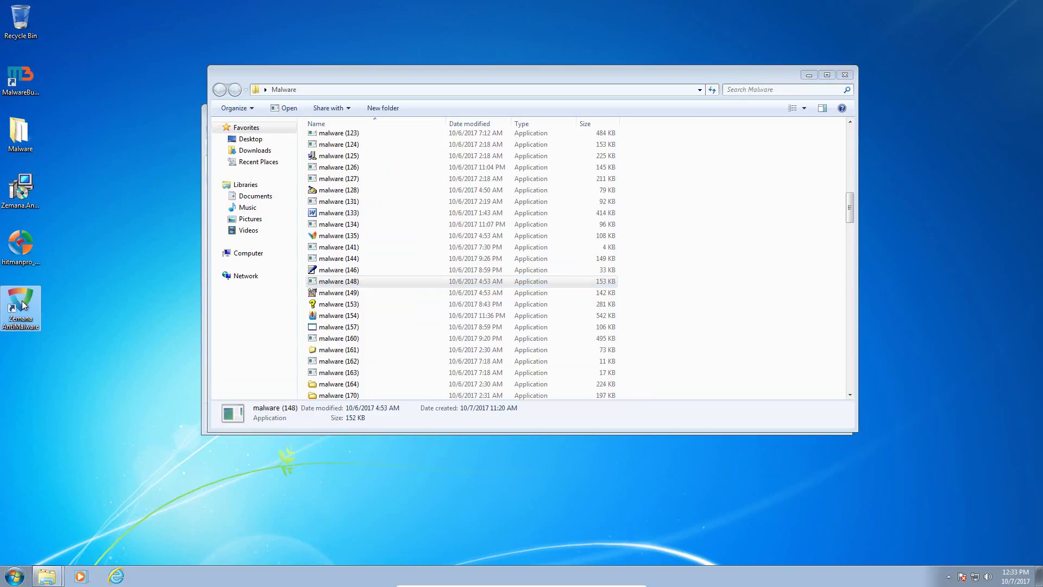
double_click(21, 301)
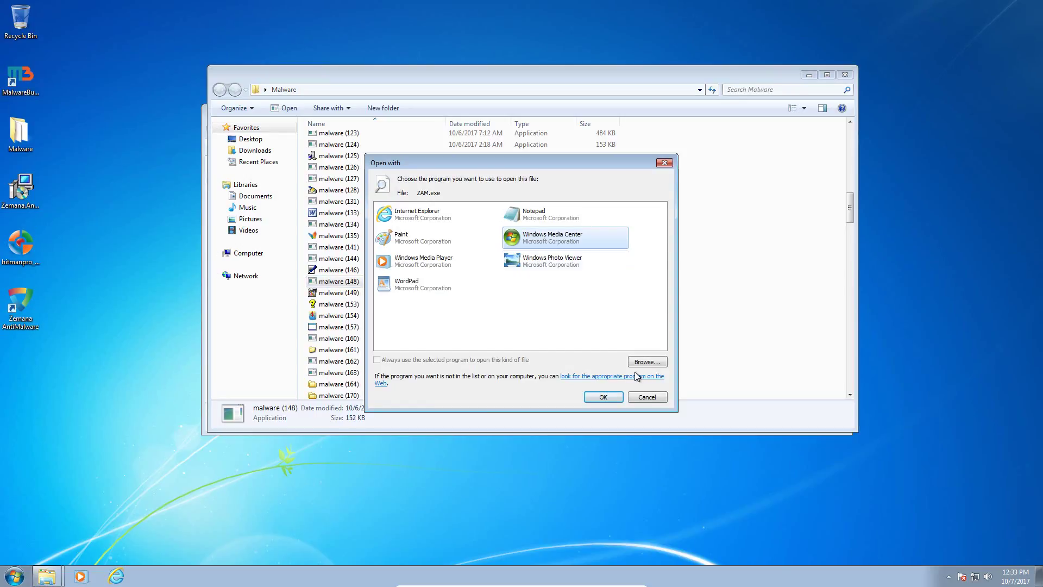
click(643, 397)
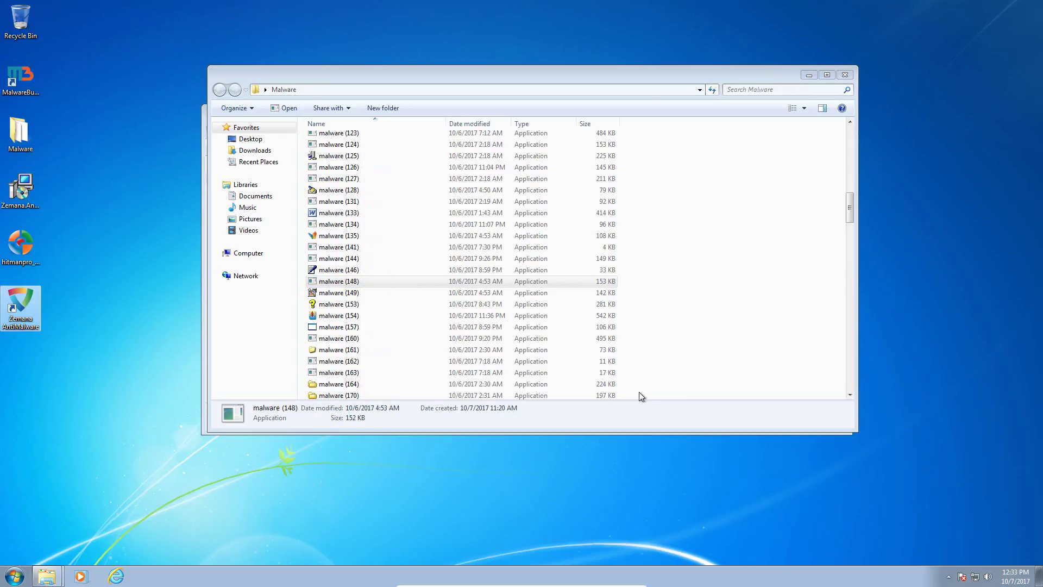
Step: Select malware (154) in the Malware folder, try to start Task Manager, and dismiss the taskmgr.exe error
click(440, 318)
scroll(441, 324, down, 5)
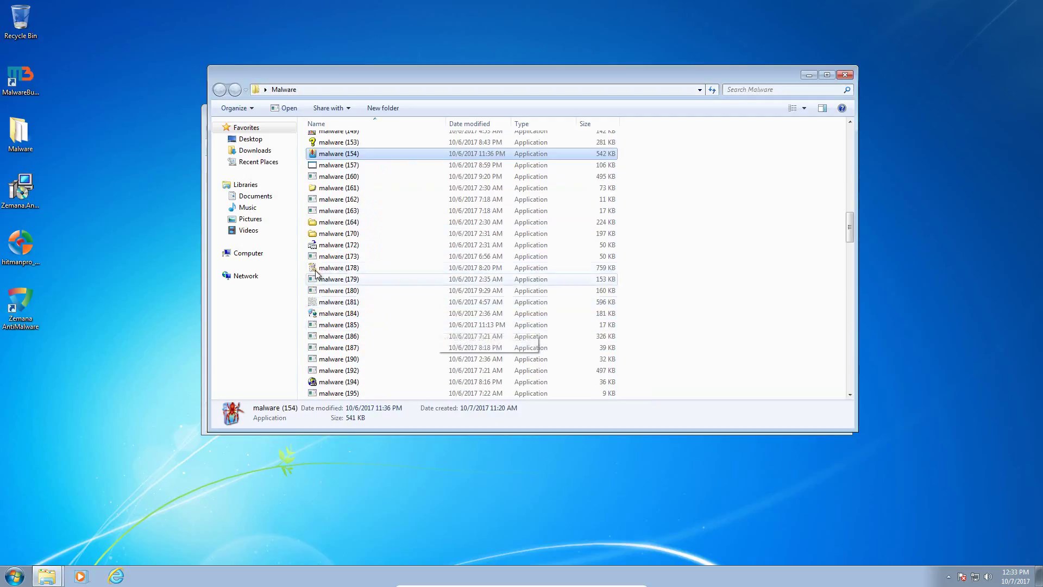
right_click(243, 582)
click(265, 540)
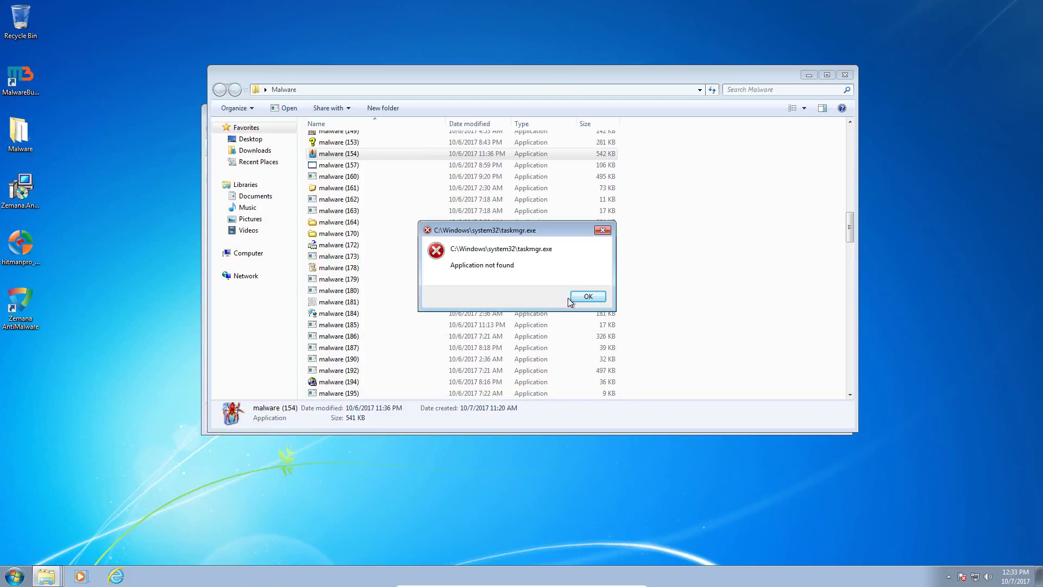
click(588, 297)
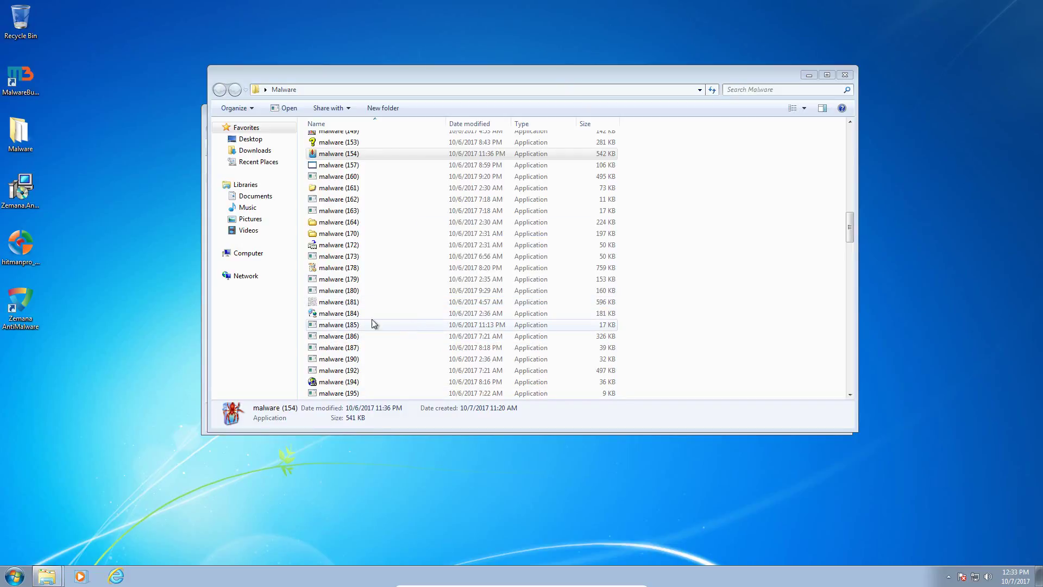
Step: Try to run malware (181) from the Malware folder and cancel the choice of a program to open it with
double_click(320, 302)
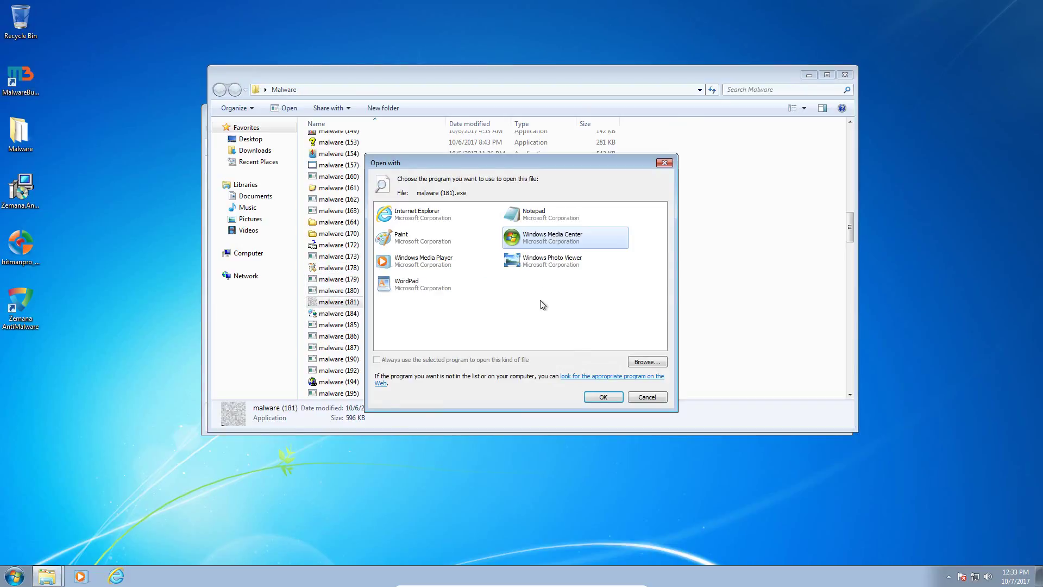
click(635, 397)
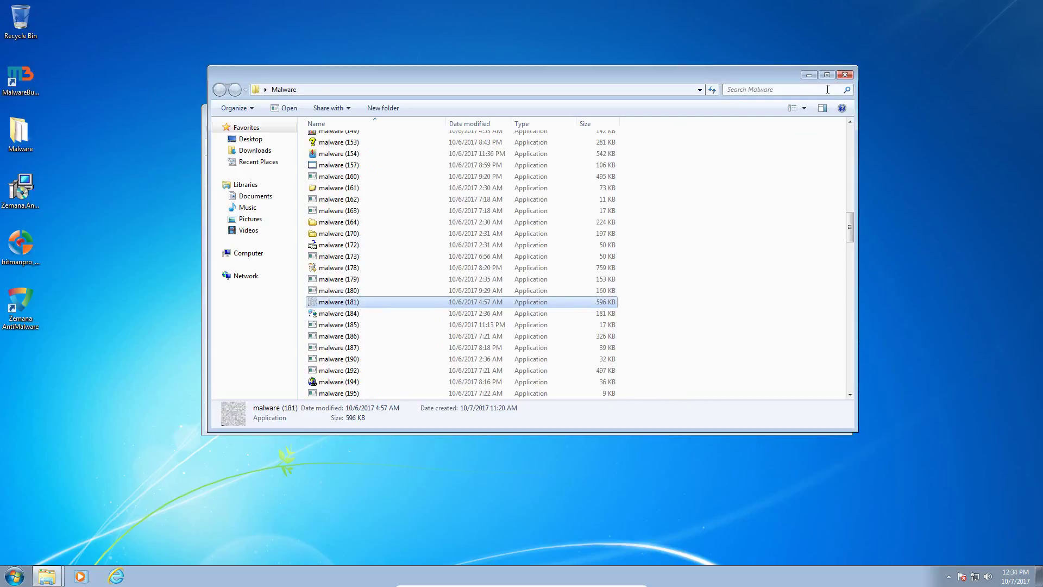
Step: Close both open folder windows and try to run hitmanpro_x64 from the desktop, cancelling the choice of a program
click(844, 75)
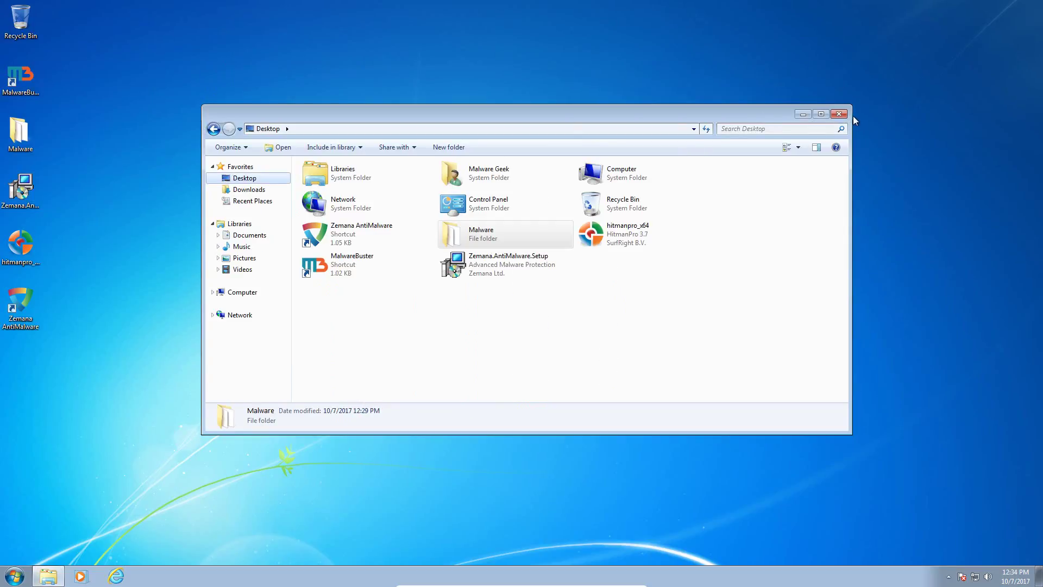
click(839, 114)
double_click(24, 244)
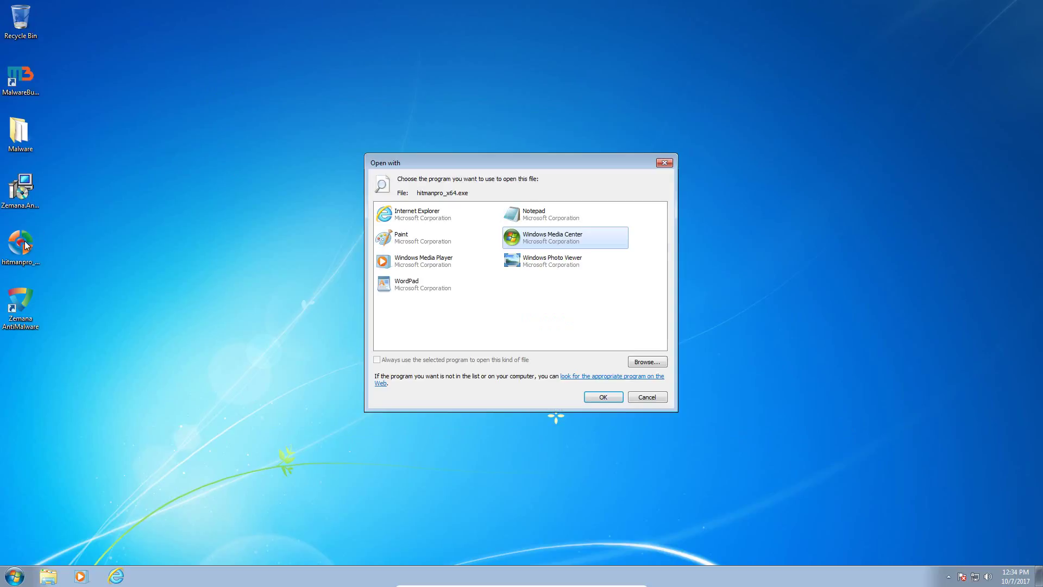
click(646, 398)
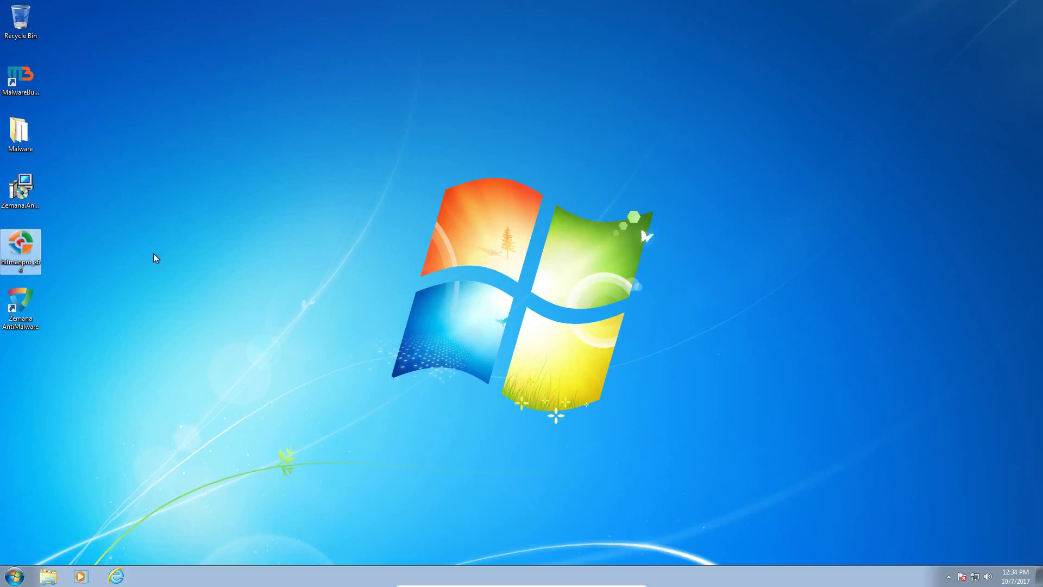
Step: Delete hitmanpro_x64 from the desktop, cancel the program choice for explorer.exe, and move the Zemana AntiMalware shortcut into the freed spot
right_click(33, 242)
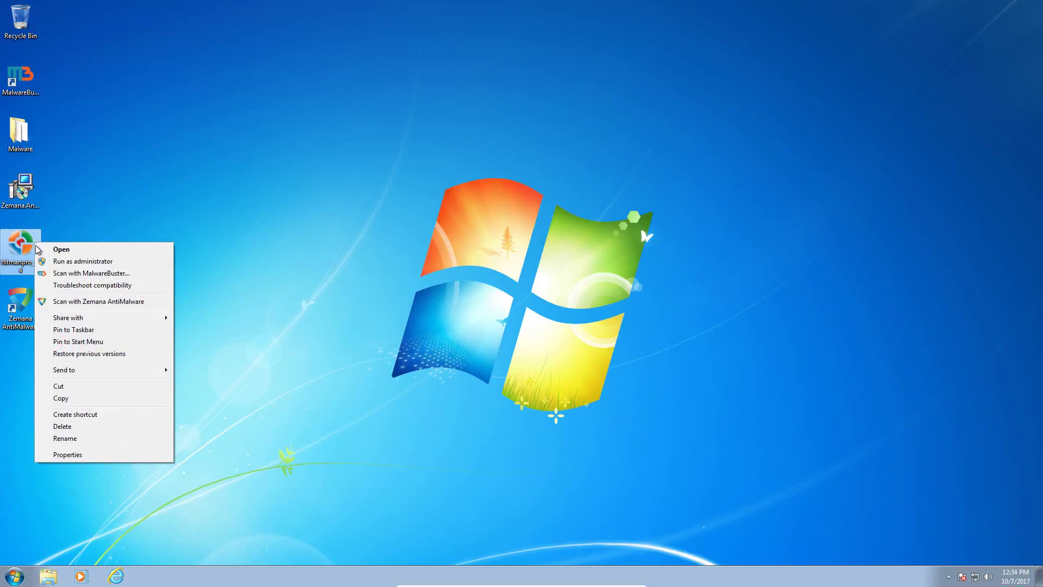
click(91, 426)
click(560, 330)
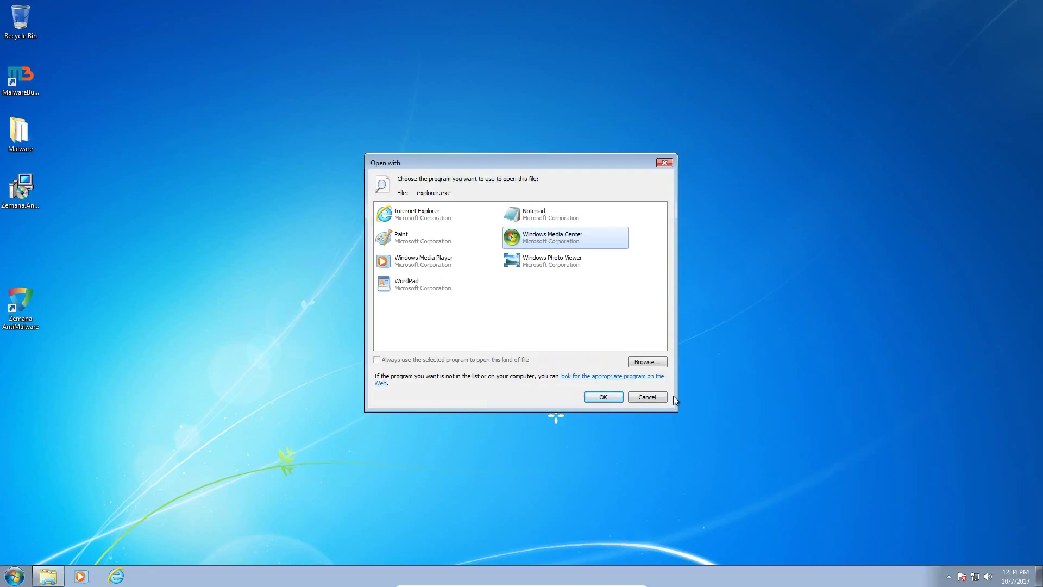
click(647, 397)
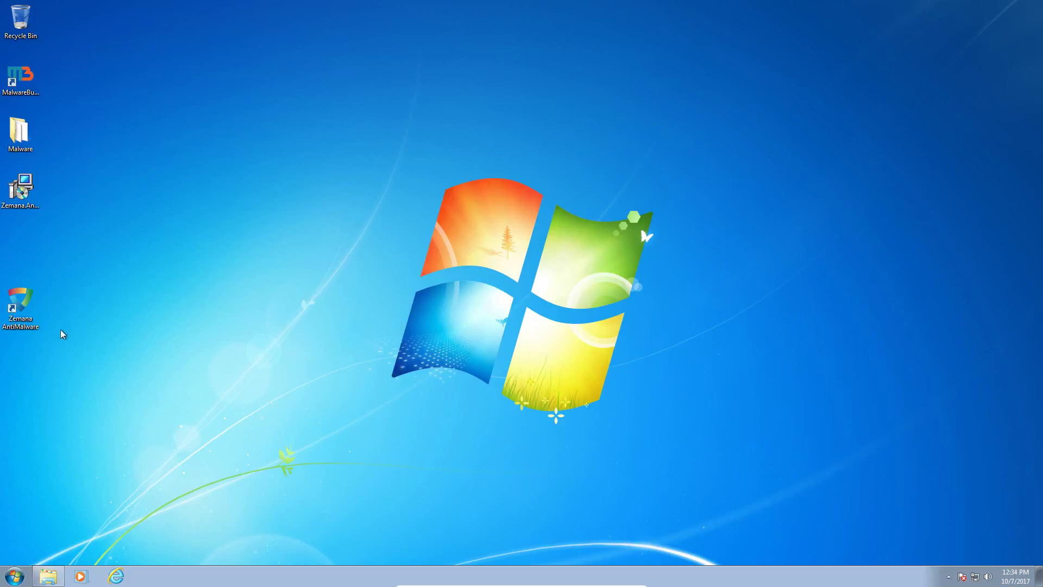
drag(31, 308, 34, 241)
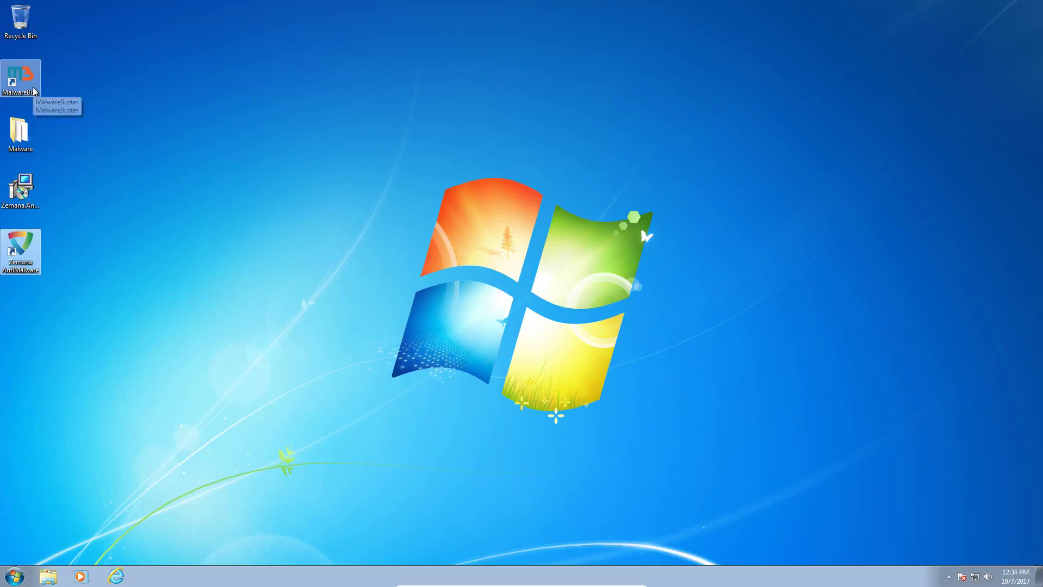
Step: Try the MalwareBuster desktop shortcut, cancel the program choice, and open the main window from its already running background instance
double_click(21, 79)
click(646, 397)
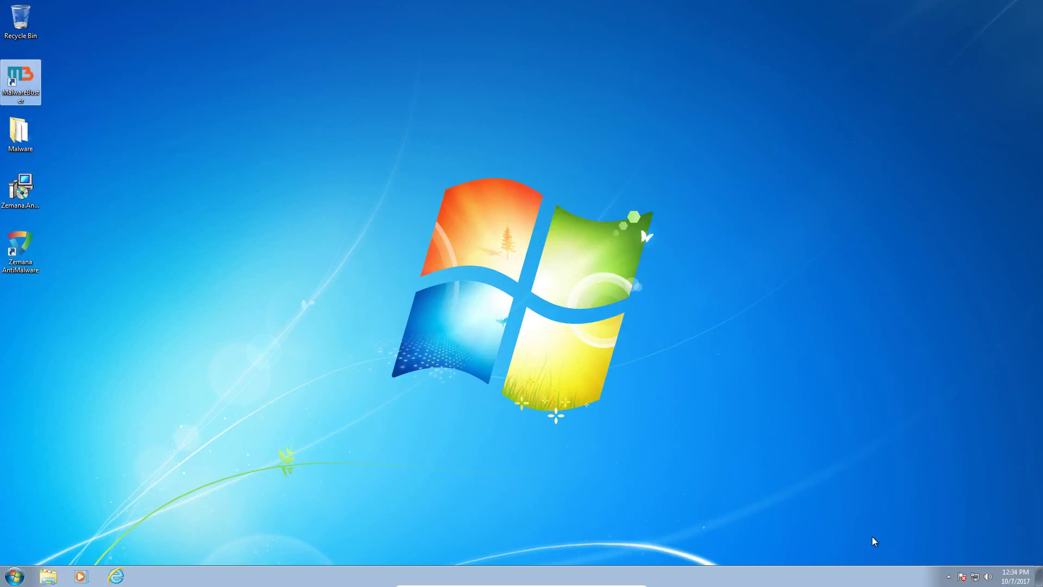
click(949, 577)
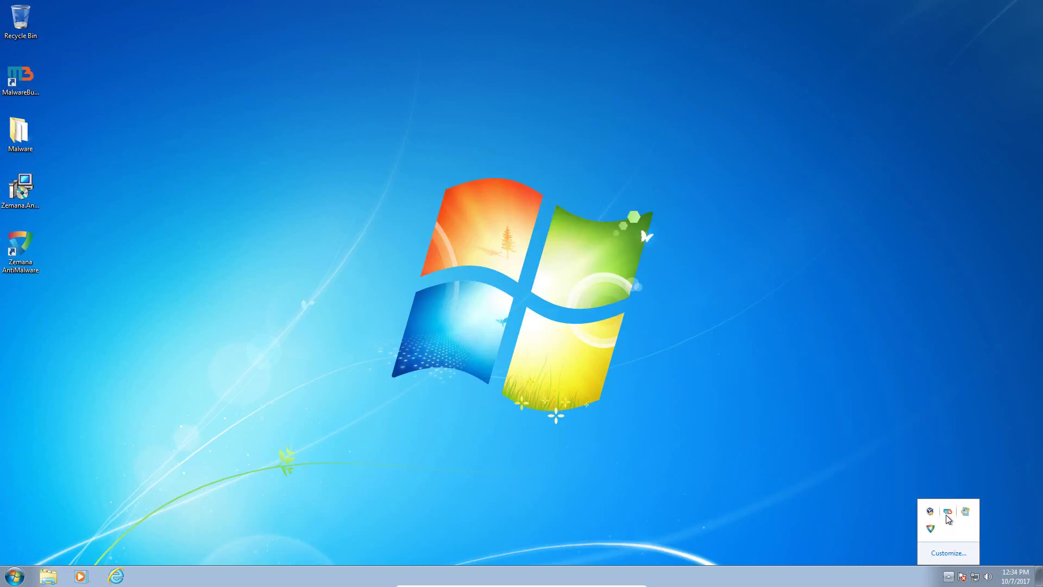
click(948, 514)
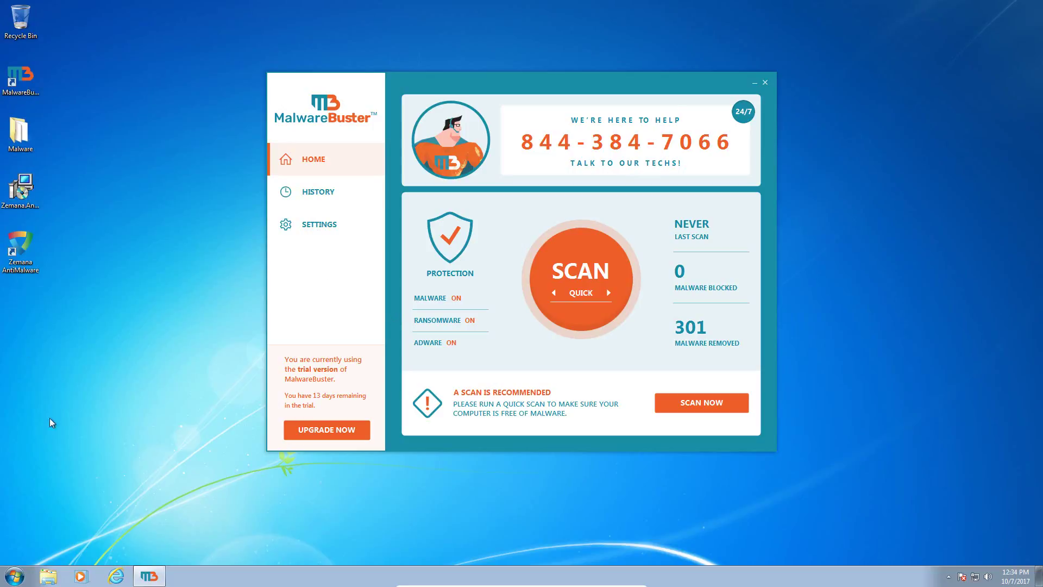
Step: Copy hitmanpro_x64 from Malware Detection and Removal on the Tools (E:) drive to the desktop, launch HitmanPro, and close the folder window
click(15, 576)
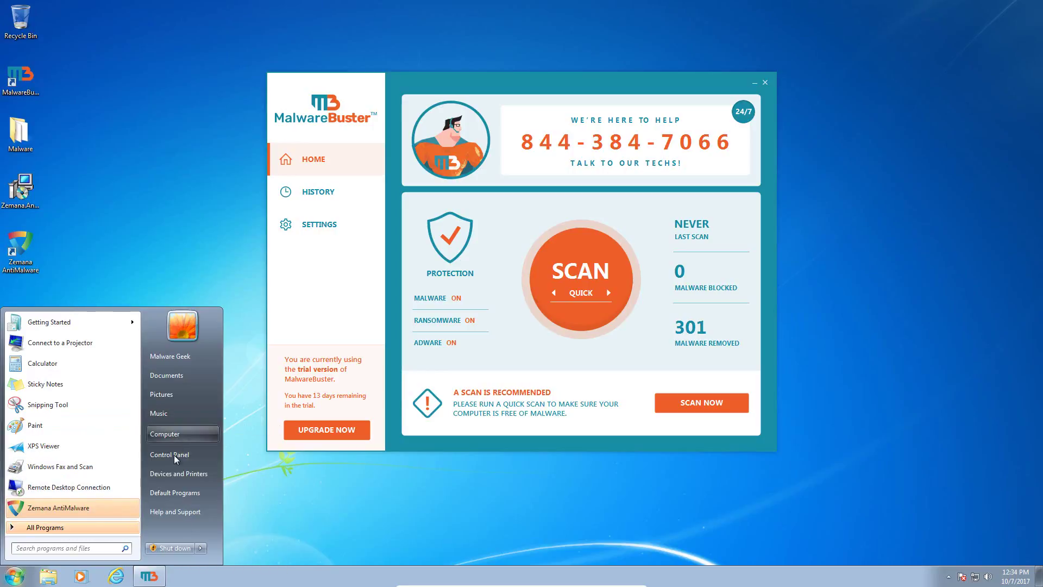
click(173, 378)
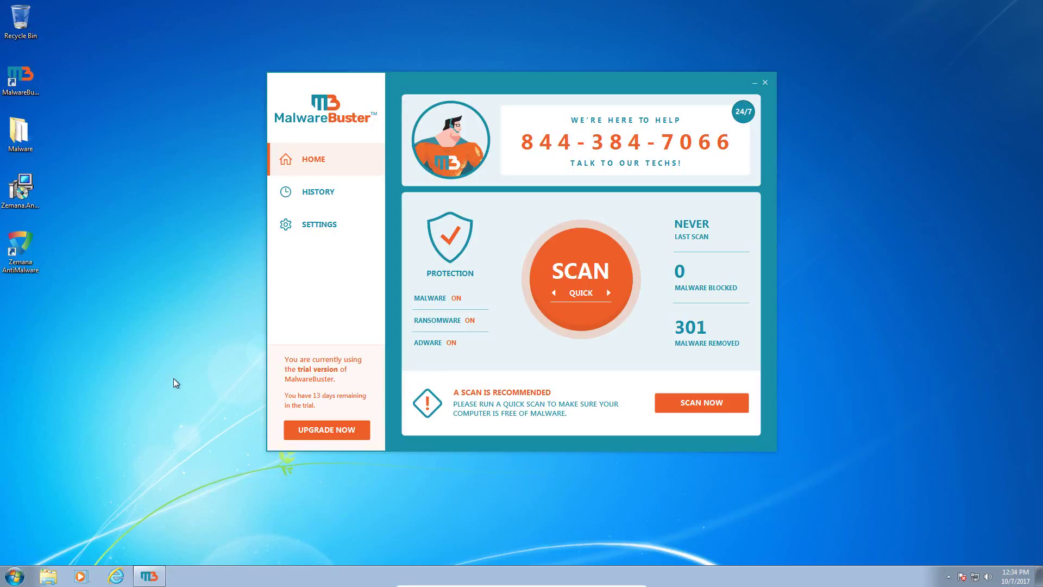
click(266, 252)
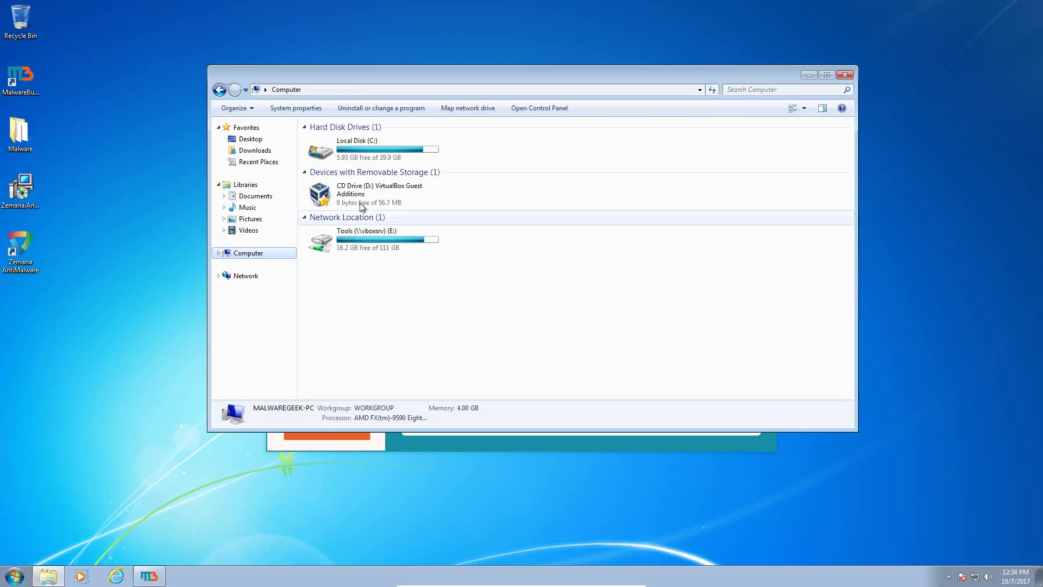
double_click(343, 248)
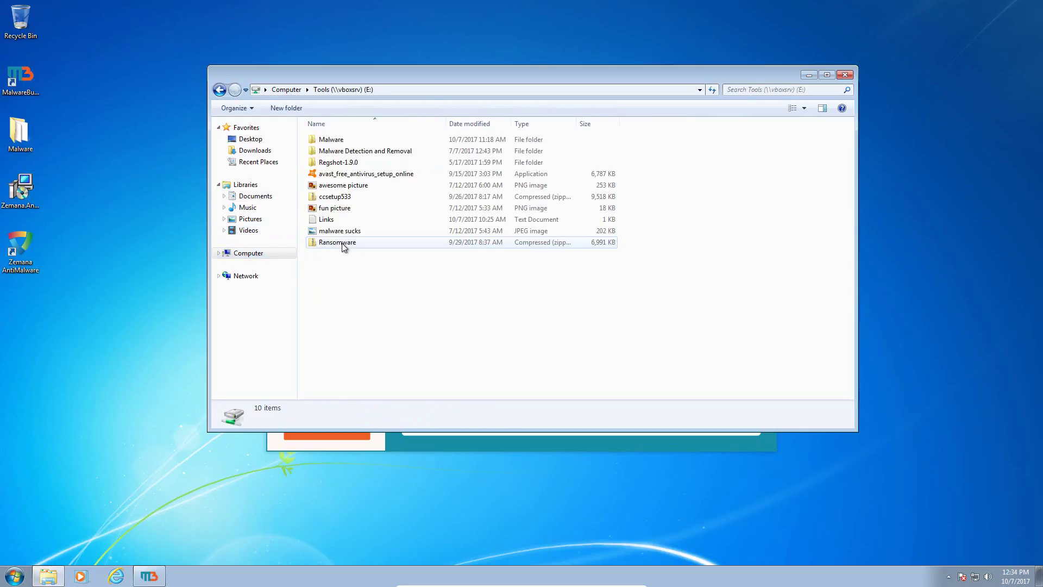
click(326, 141)
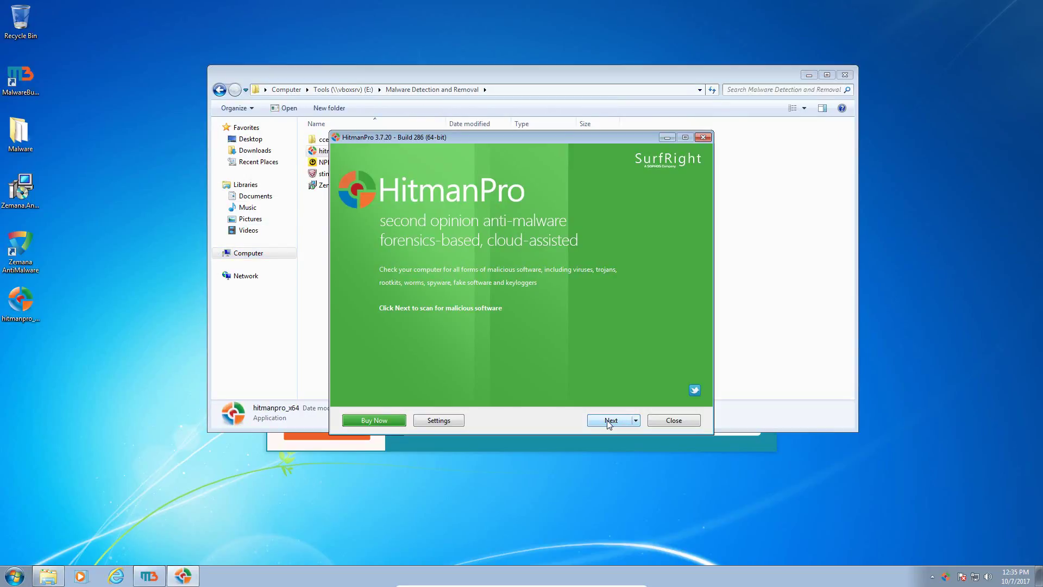
click(848, 77)
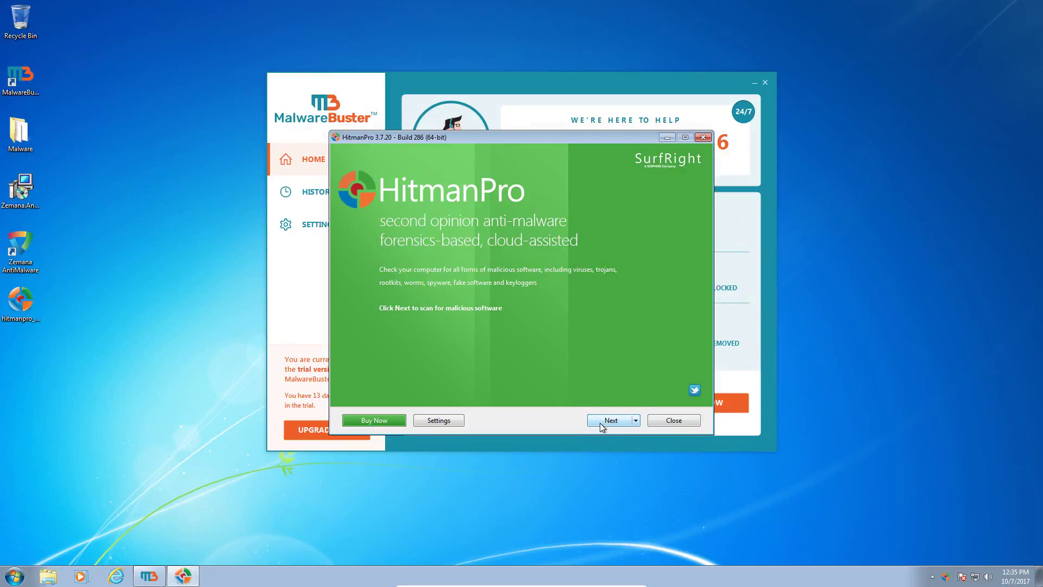
Step: Accept the HitmanPro license terms and start a one-time scan of the computer
click(611, 421)
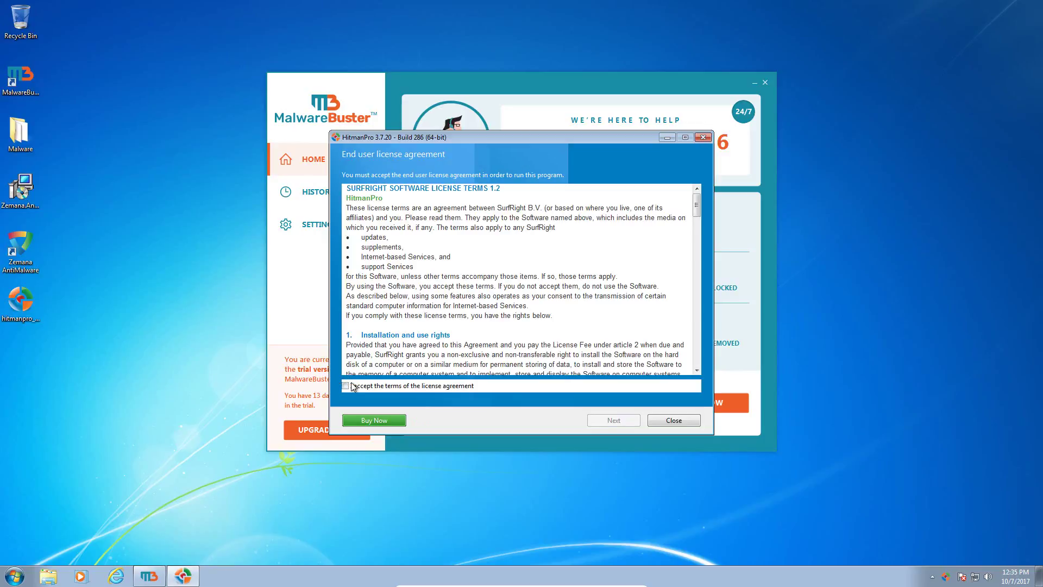
click(347, 385)
click(633, 420)
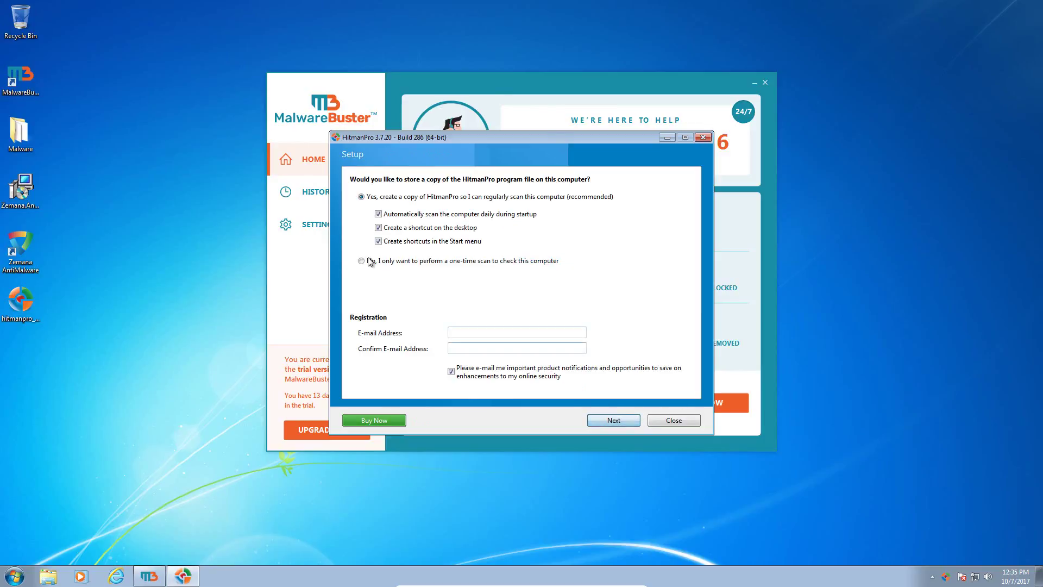
click(369, 262)
click(618, 419)
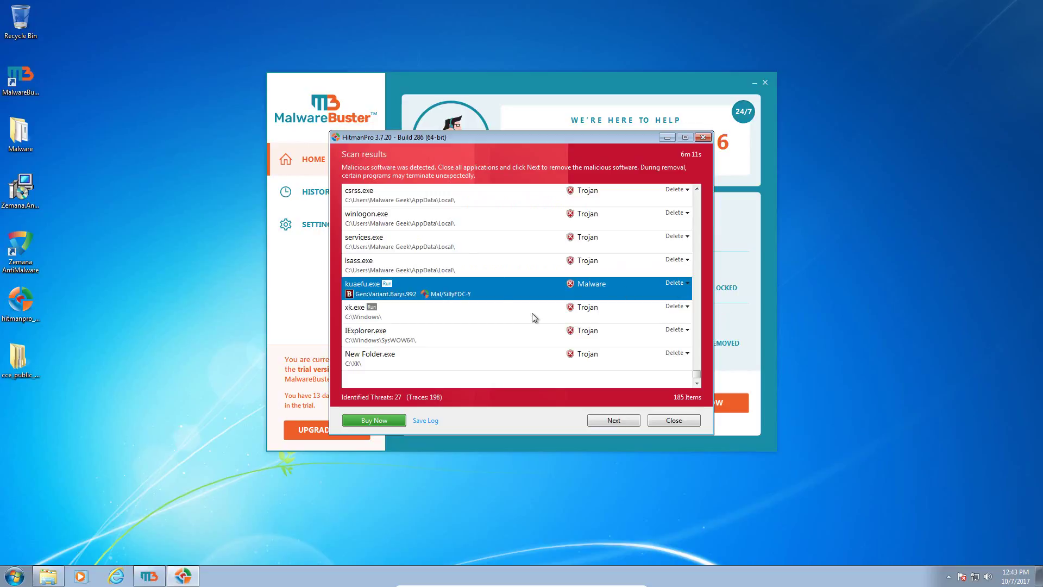
Step: Examine the detection details of SERVICES.EXE, smss.exe, malware (22).exe, LSASS.EXE and SMSS.EXE in the HitmanPro scan results
drag(697, 377, 706, 364)
click(567, 314)
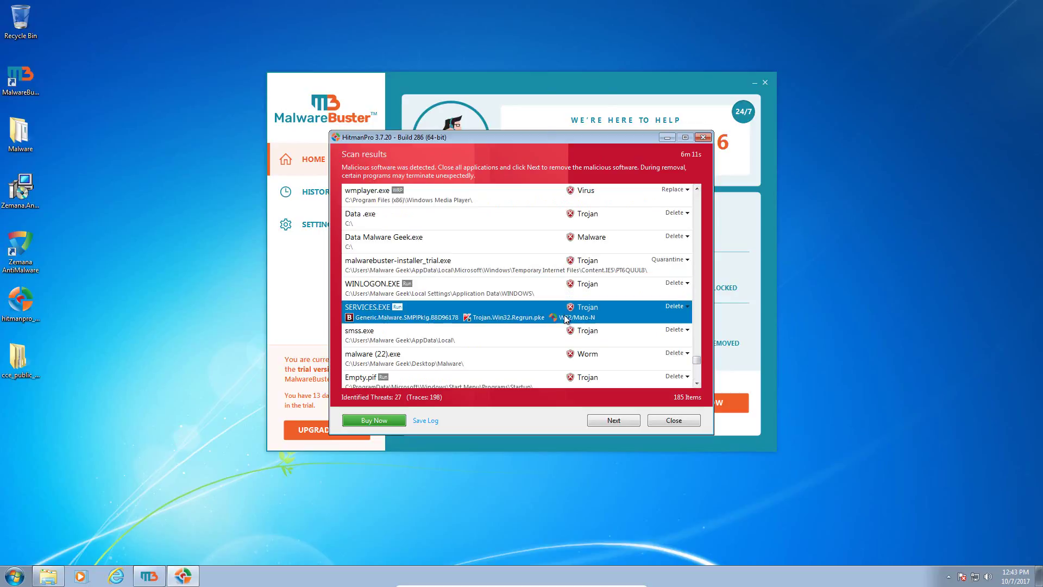
click(553, 344)
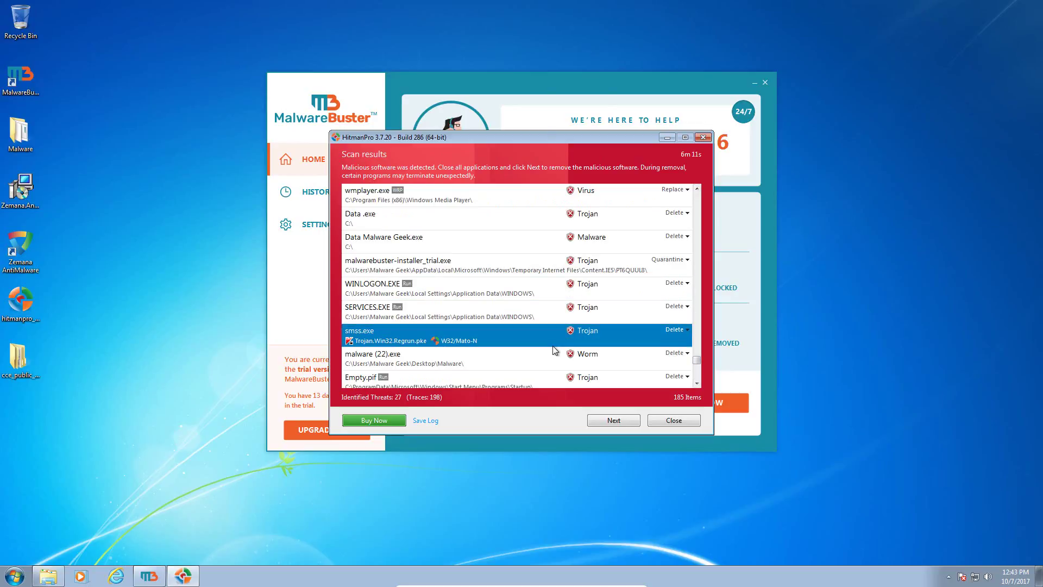
click(530, 362)
scroll(586, 371, down, 2)
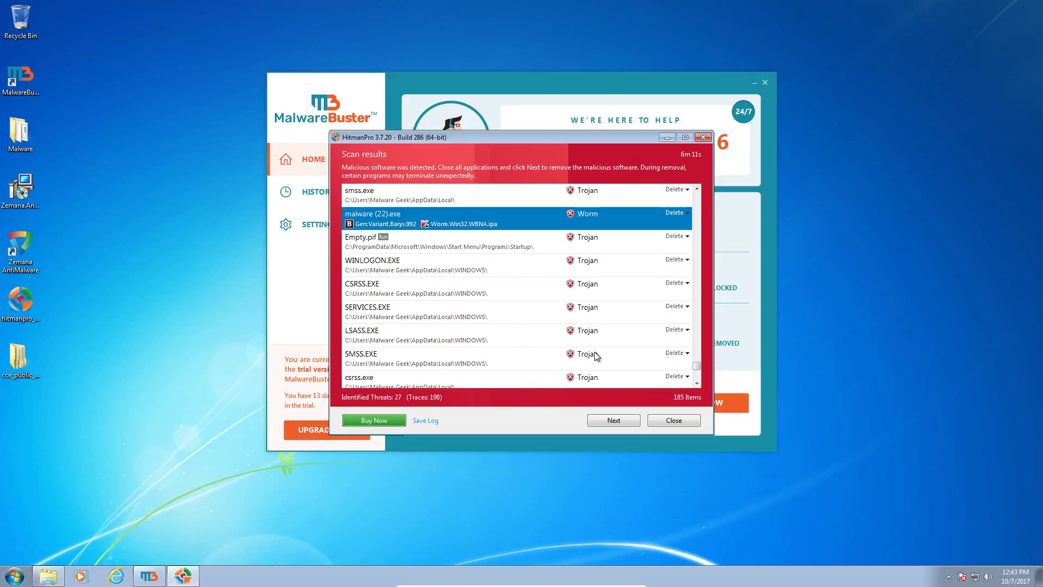
click(574, 317)
click(570, 340)
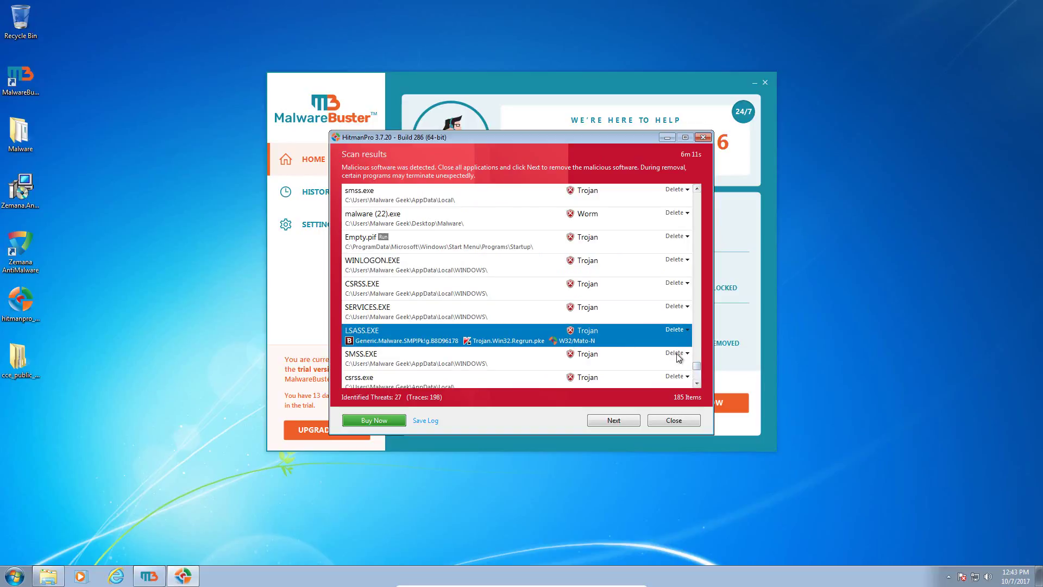
click(445, 363)
click(446, 342)
click(448, 364)
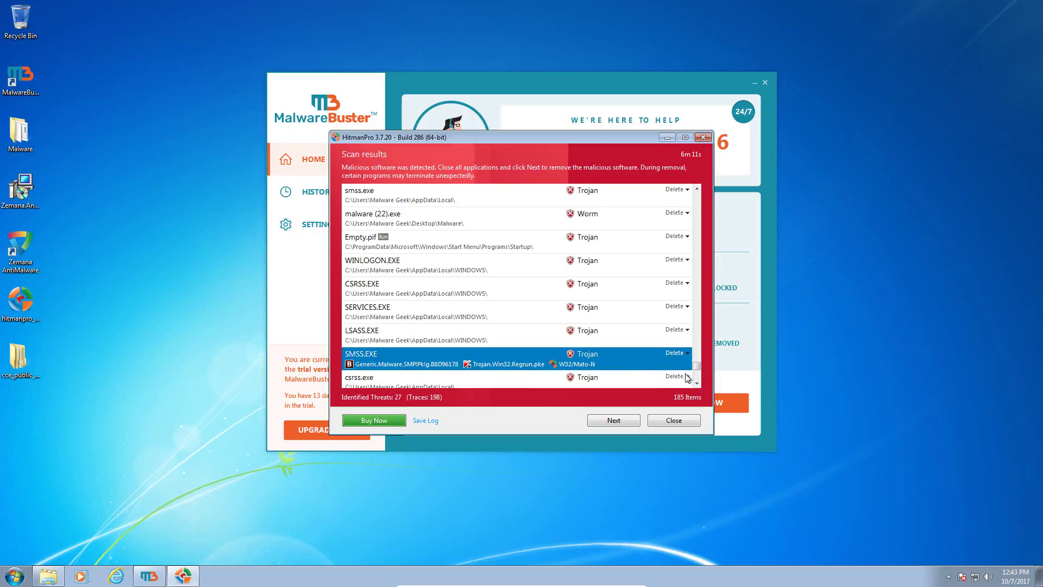
Step: Examine the Registry Editor, Folder Options and command prompt policy entries at the start of the scan results, plus the tracking cookies
drag(697, 367, 697, 200)
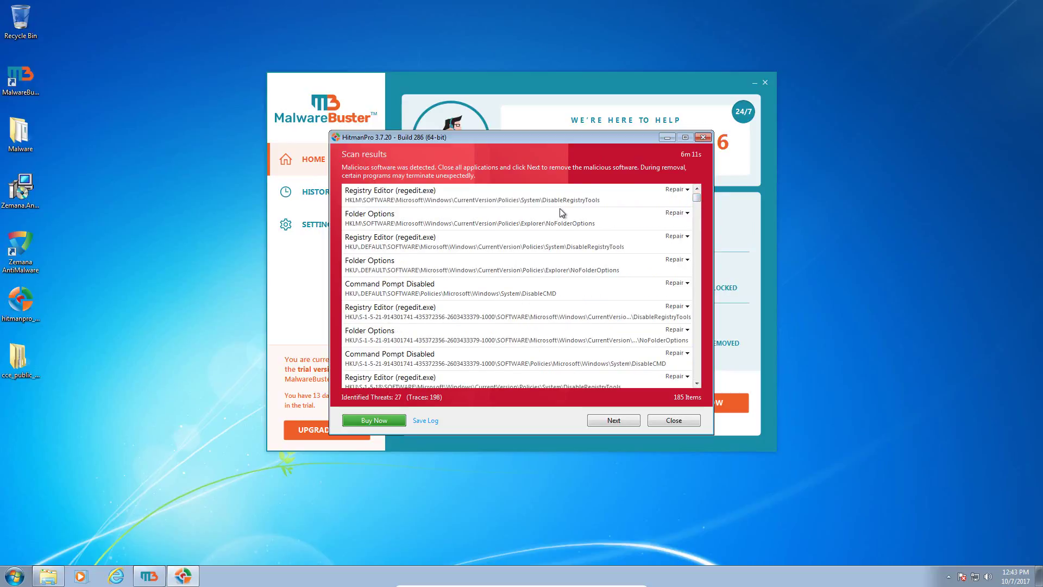
click(459, 204)
click(456, 229)
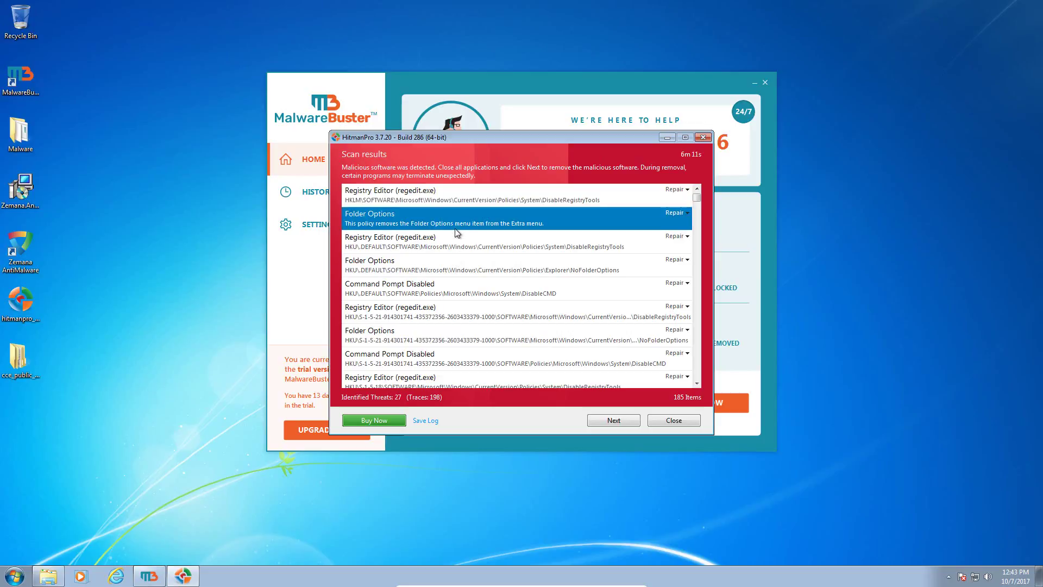
click(444, 294)
scroll(455, 333, down, 10)
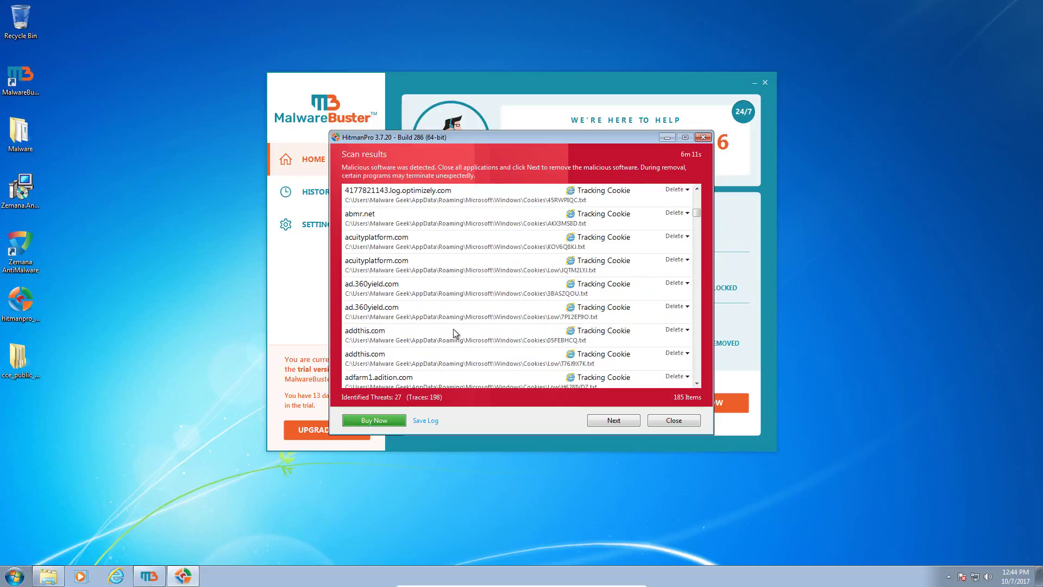
Step: Examine the HitmanPro results past the tracking cookies, including the detection details of the running SERVICES.EXE trojan
scroll(455, 332, down, 15)
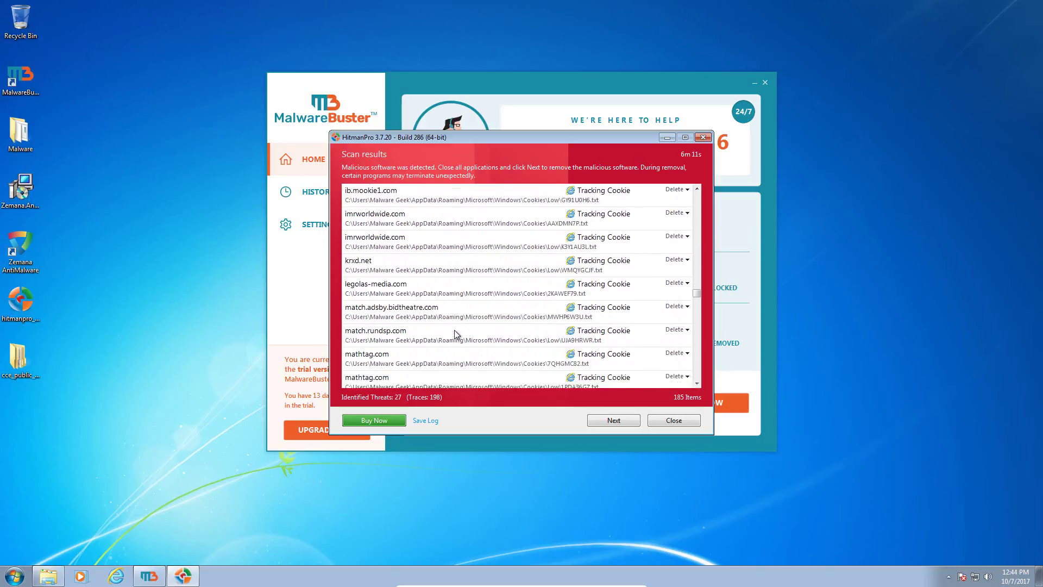
scroll(455, 333, up, 5)
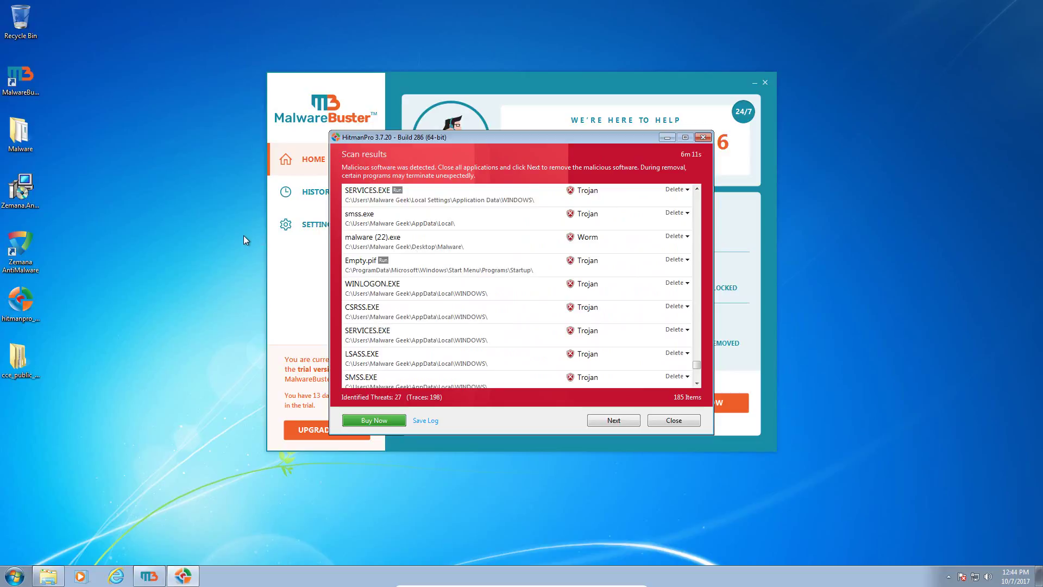
click(402, 274)
click(420, 202)
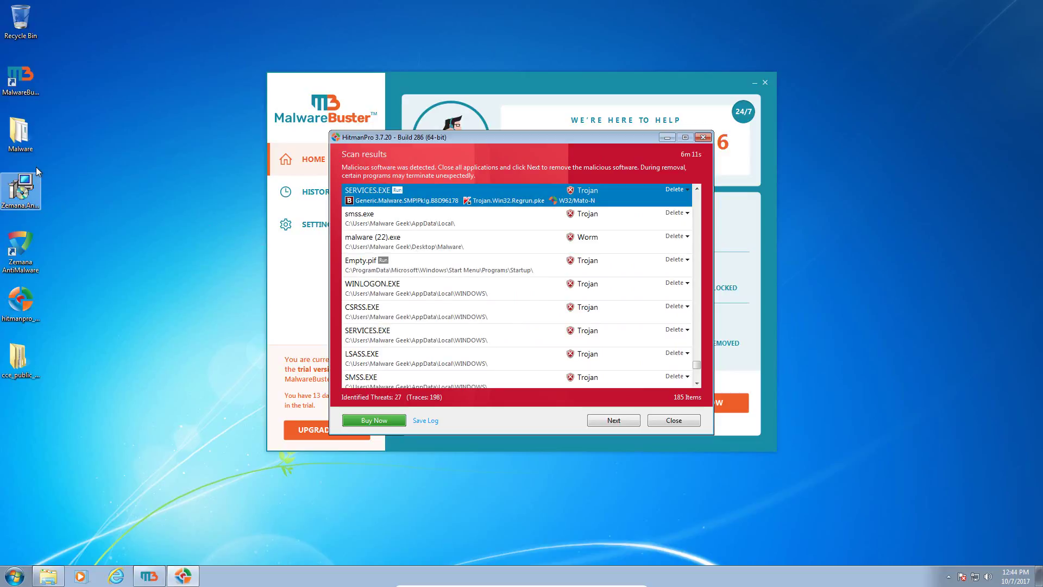
Step: Try to run Zemana AntiMalware from the desktop as administrator
click(15, 261)
right_click(15, 261)
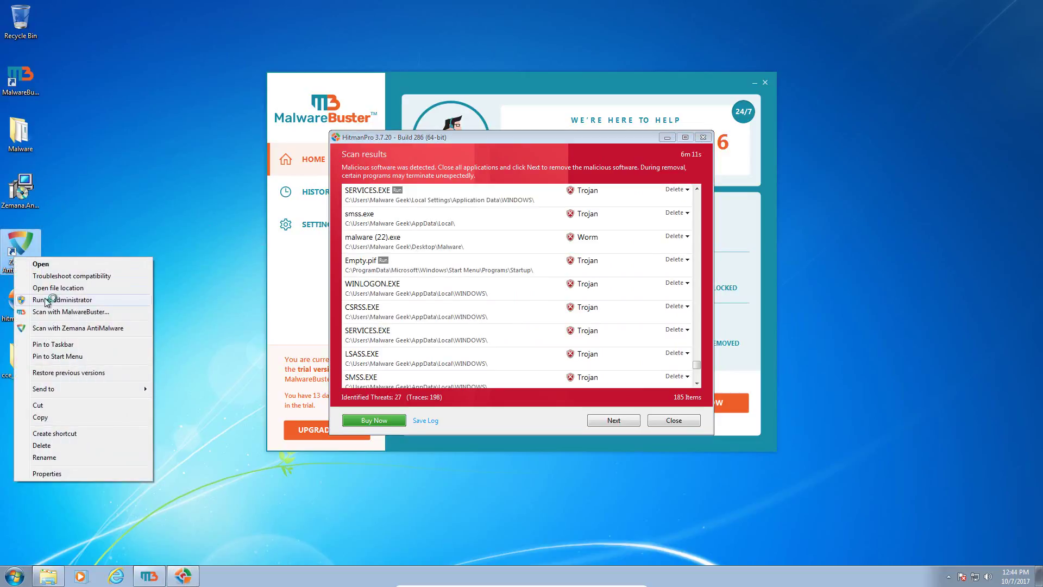
click(72, 305)
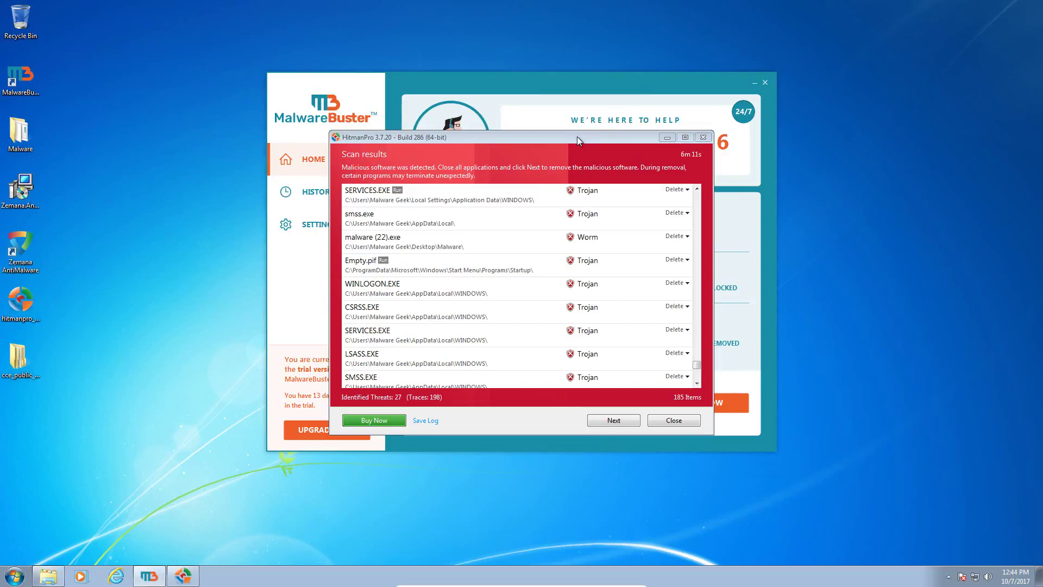
Step: Review the last trojan and malware entries in the HitmanPro scan results and close HitmanPro without removing the threats
drag(577, 136, 606, 183)
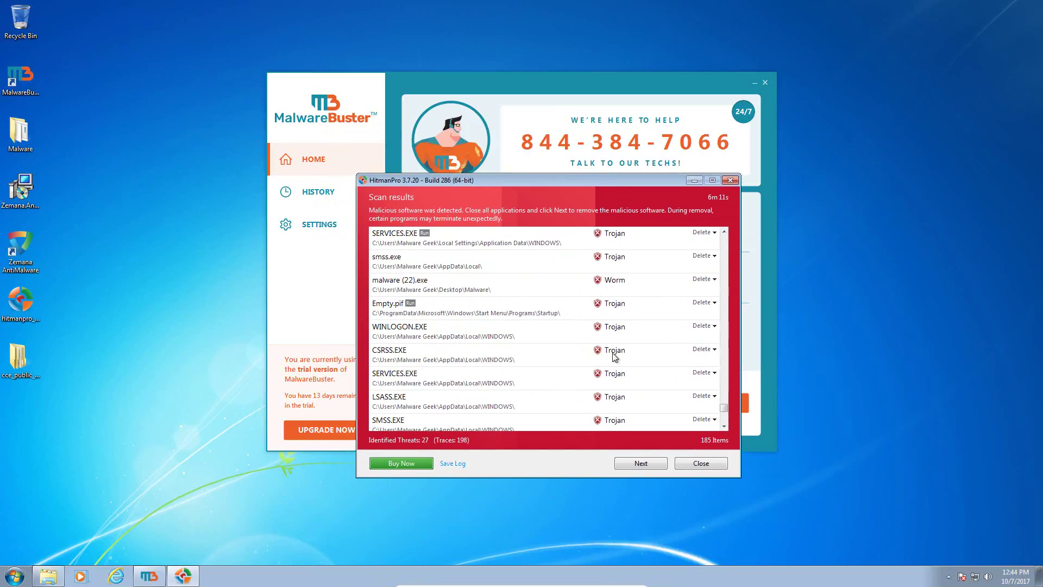
scroll(616, 358, down, 5)
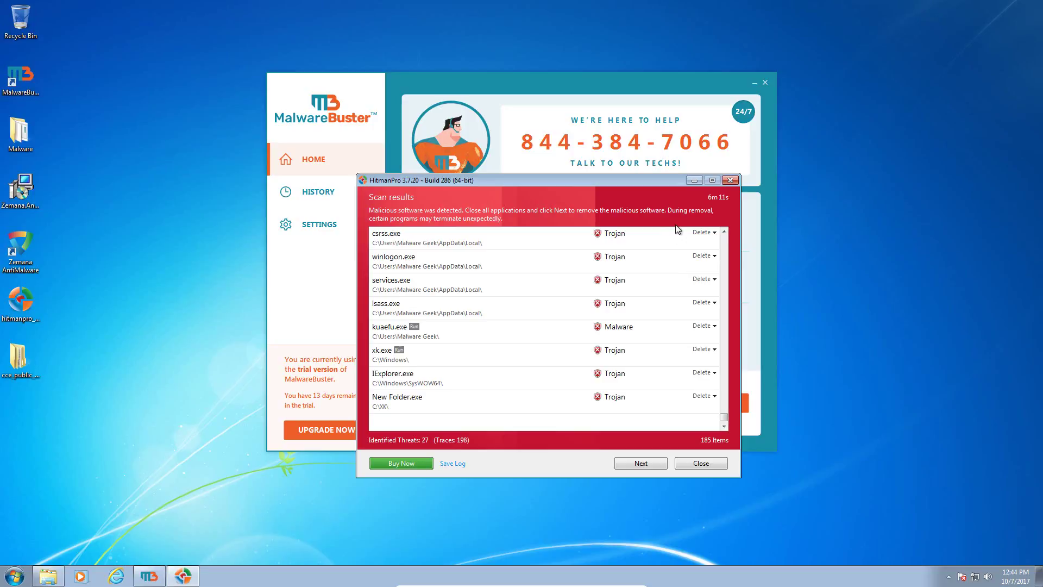
click(700, 464)
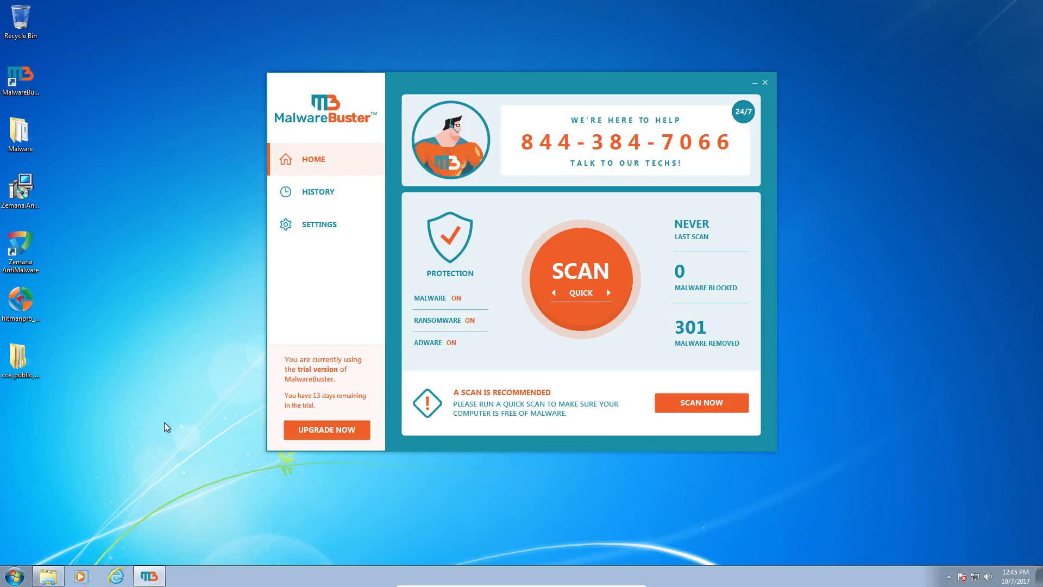
drag(502, 89, 466, 88)
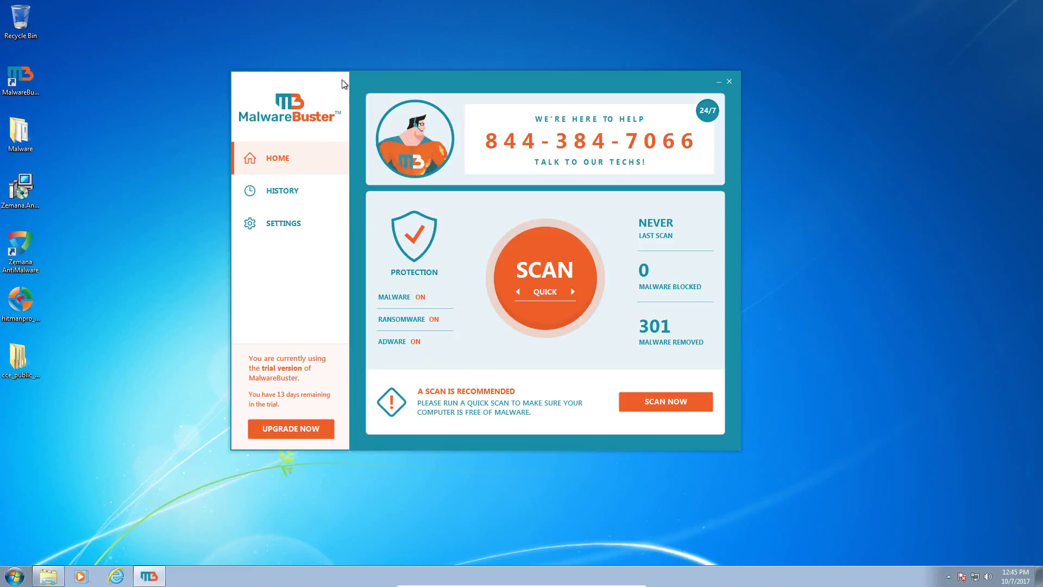
drag(352, 84, 435, 87)
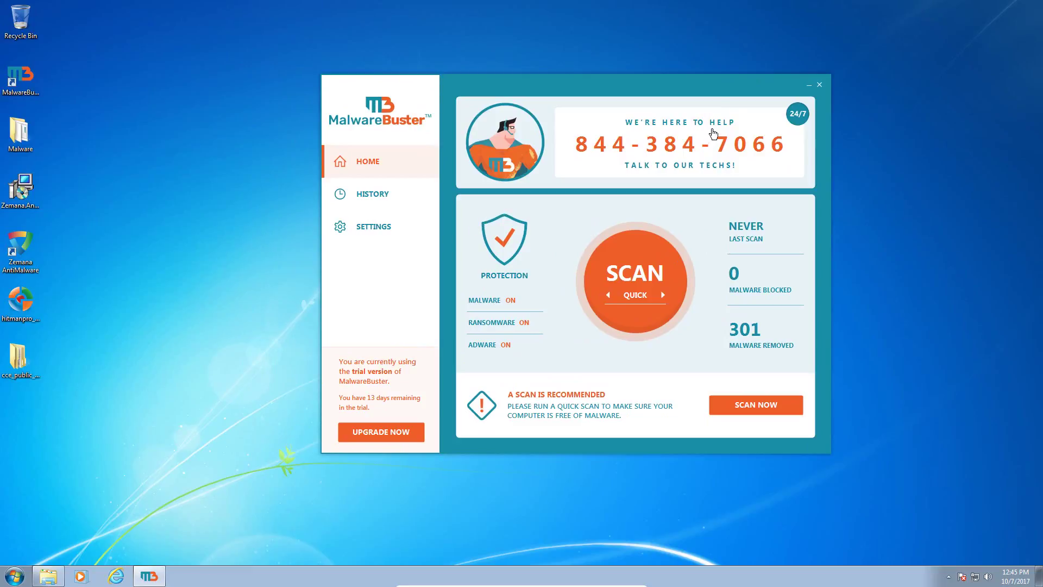
drag(734, 108, 678, 93)
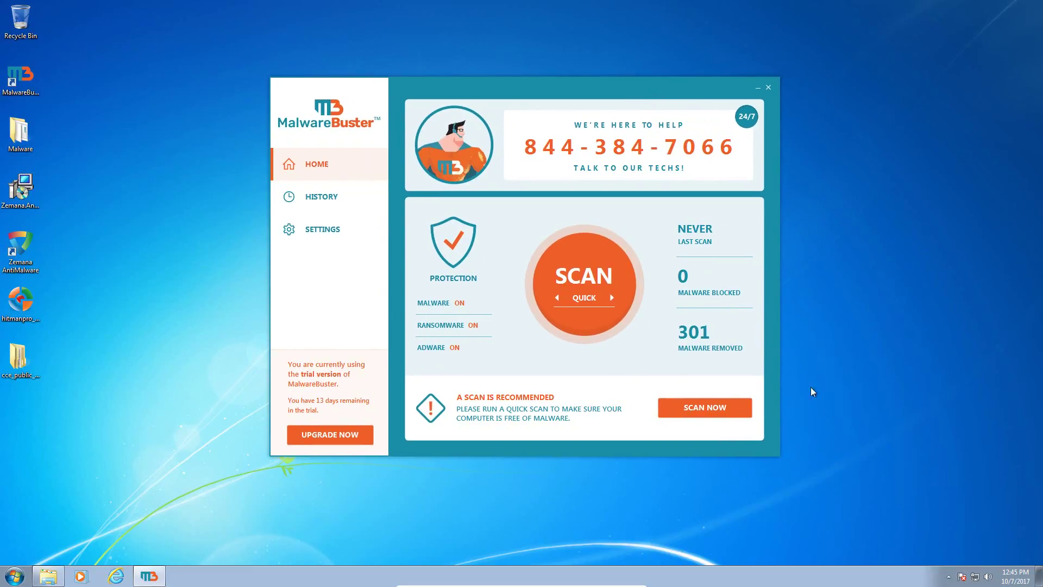